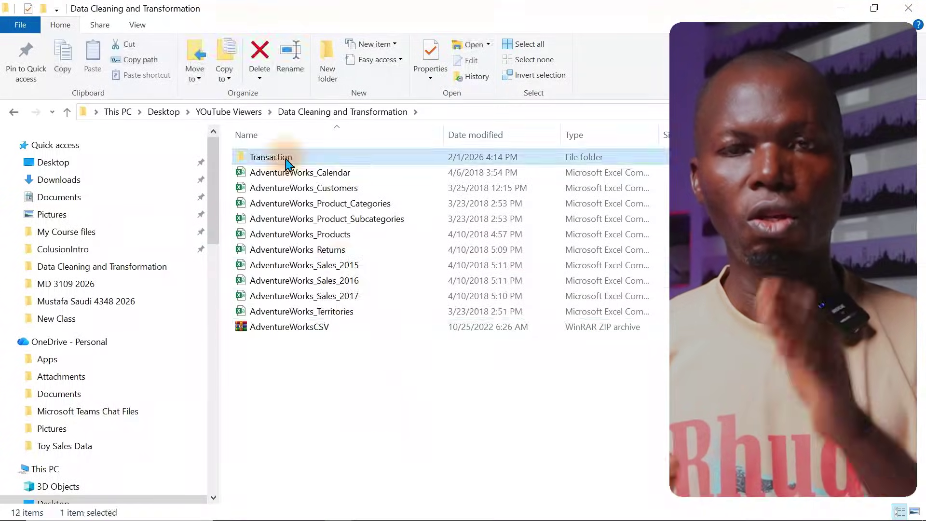
right_click(294, 159)
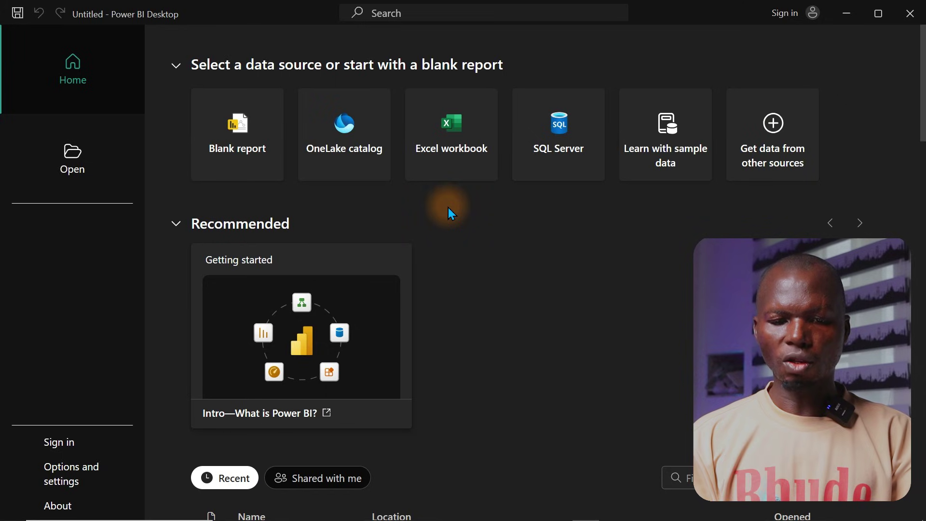
- Start a new blank report
left_click(212, 126)
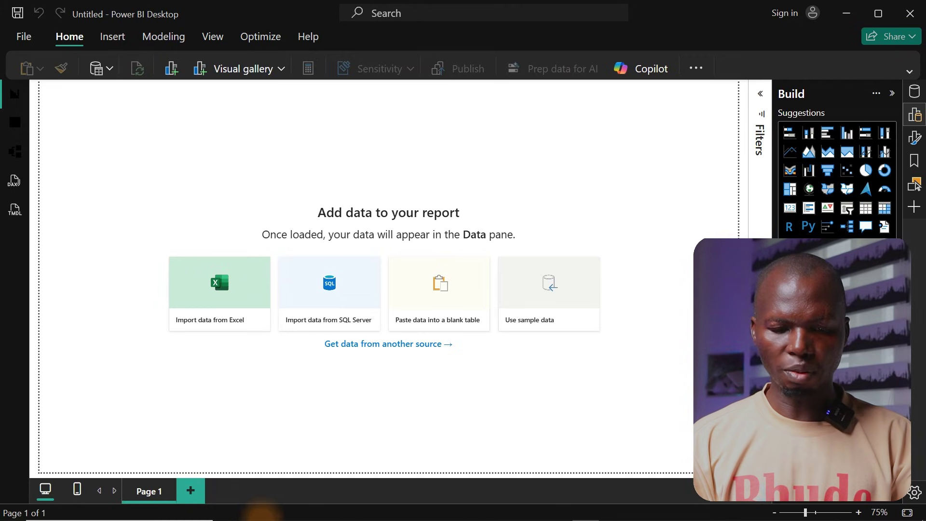
- Switch to File Explorer and extract the AdventureWorksCSV archive directly into the Data Cleaning and Transformation folder
left_click(272, 510)
double_click(270, 215)
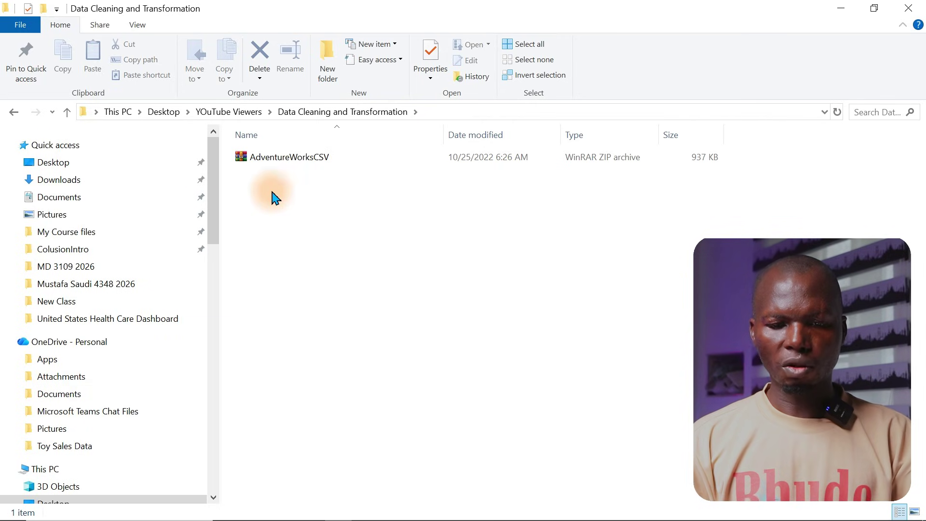
left_click(268, 162)
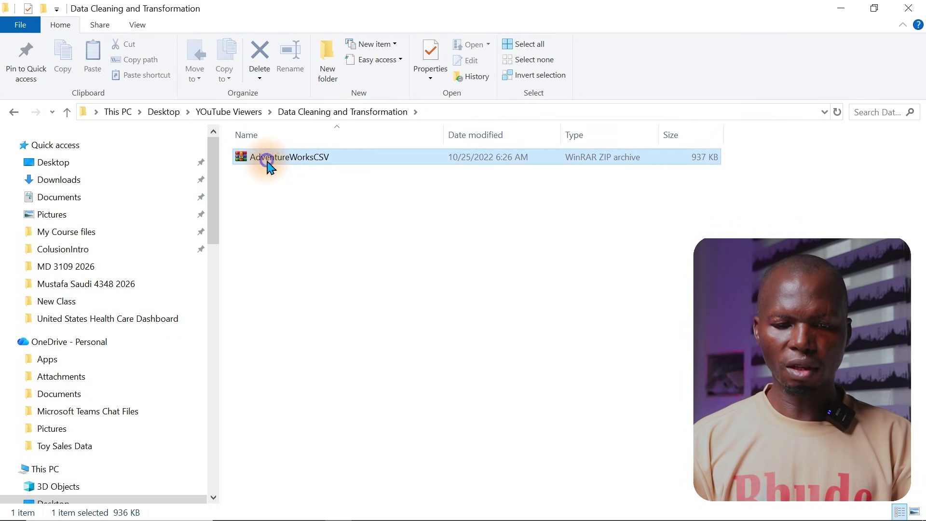
right_click(268, 162)
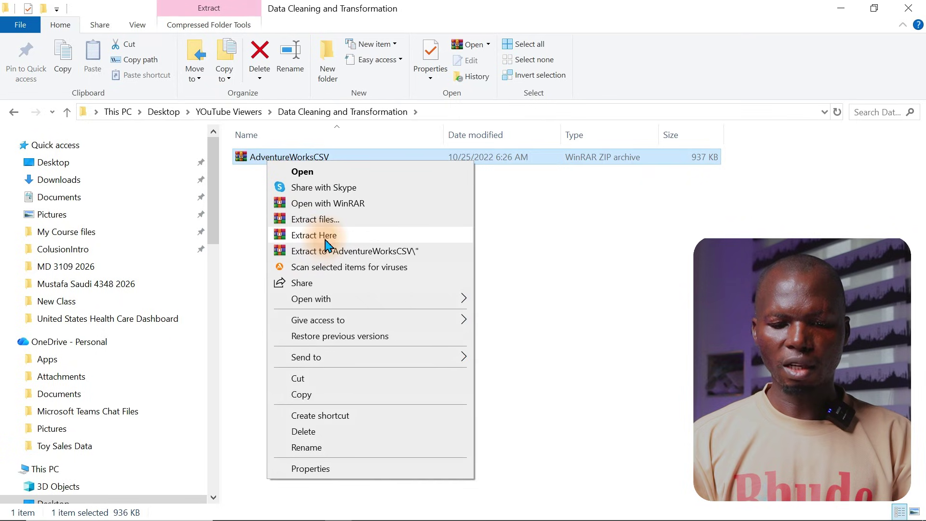
left_click(322, 236)
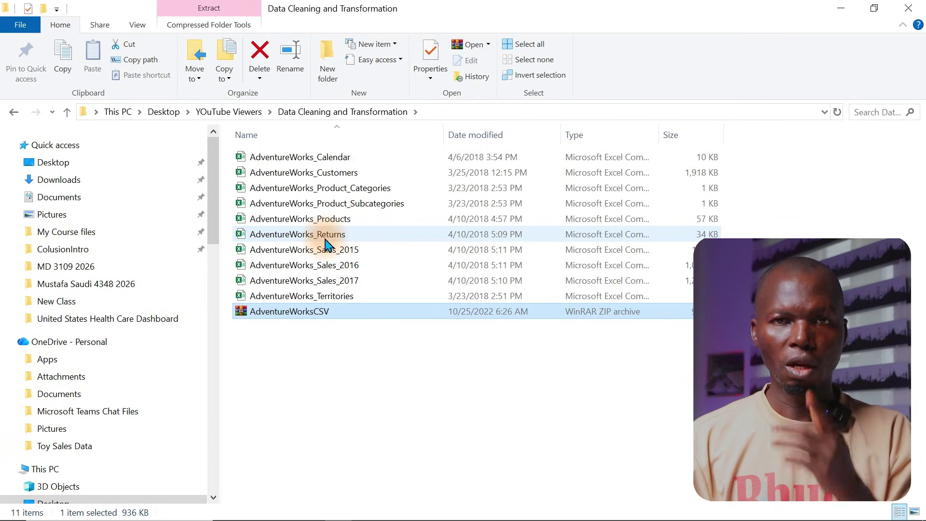
left_click(332, 357)
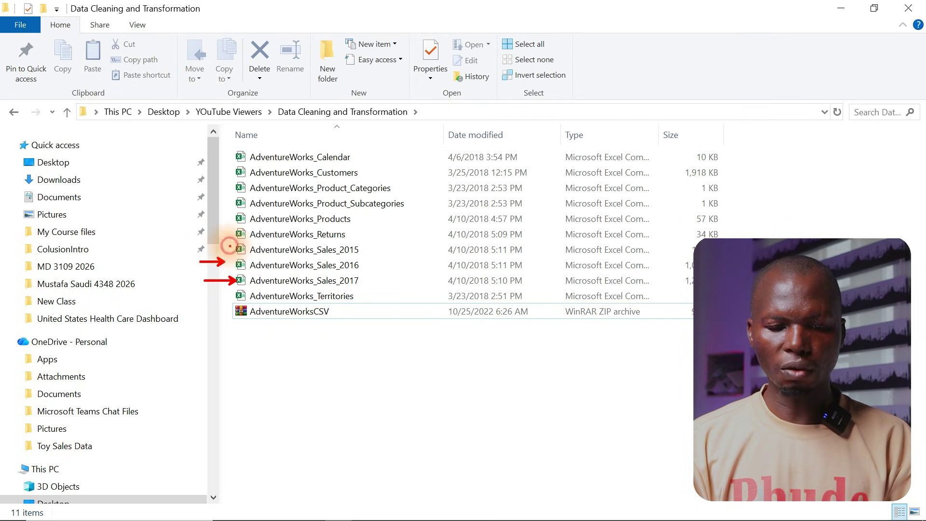
mouse_move(362, 252)
left_mouse_down()
mouse_move(375, 255)
mouse_move(367, 286)
left_mouse_up()
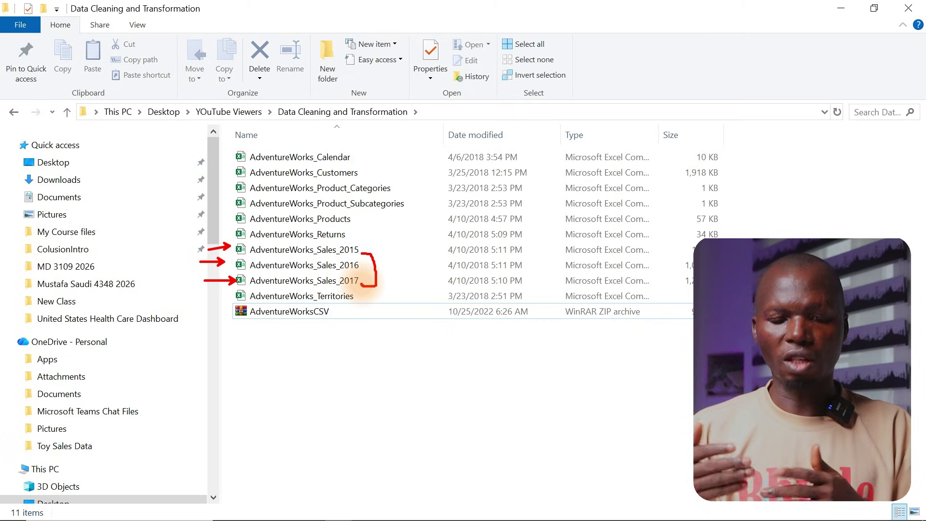
key("Escape")
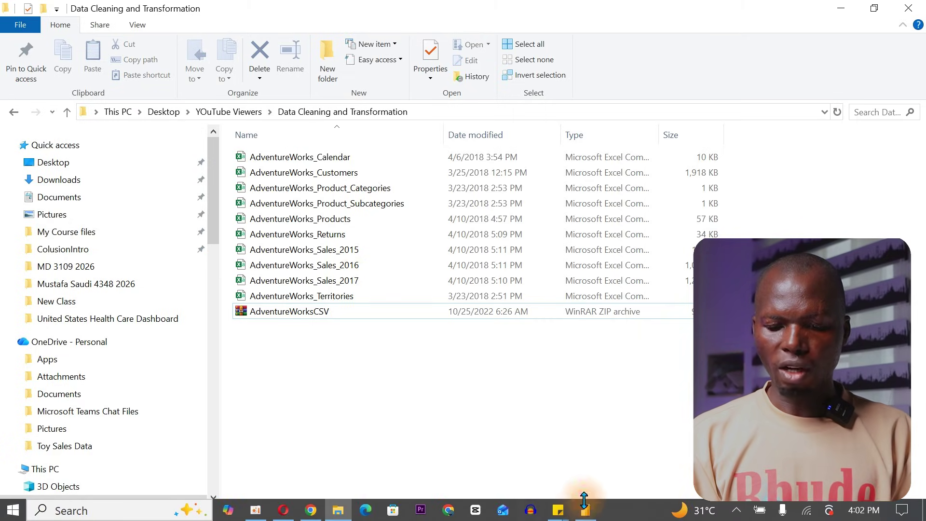
- Switch to Power BI Desktop and import AdventureWorks_Sales_2015 as Text/CSV from the Data Cleaning and Transformation folder, opening it for transformation in Power Query
left_click(589, 515)
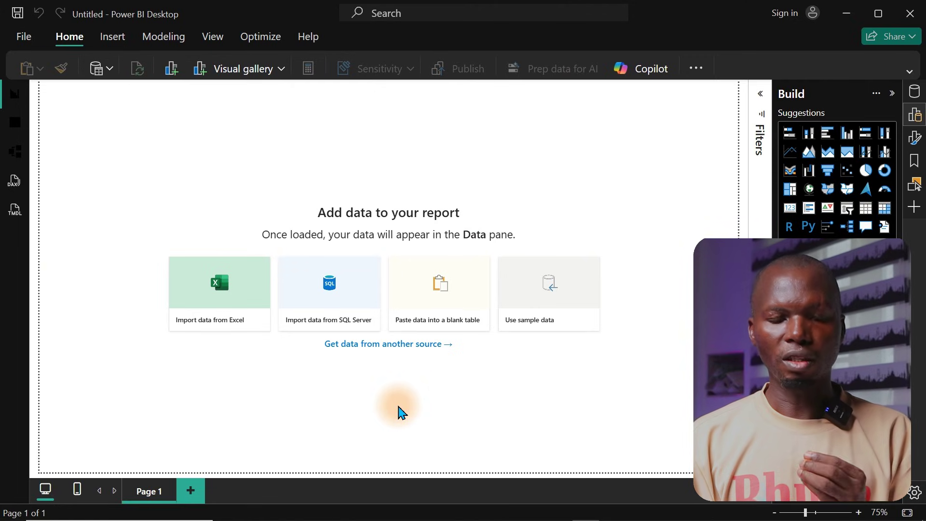
left_click(110, 70)
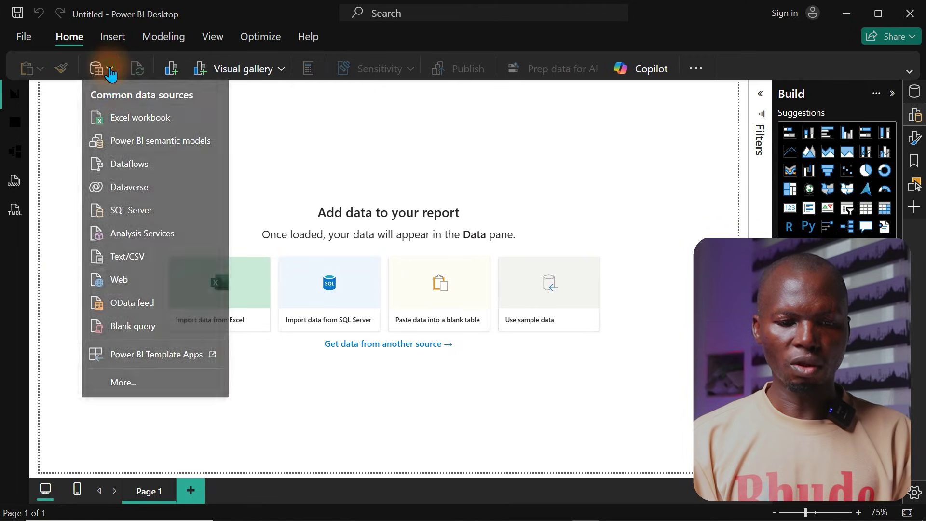
left_click(135, 258)
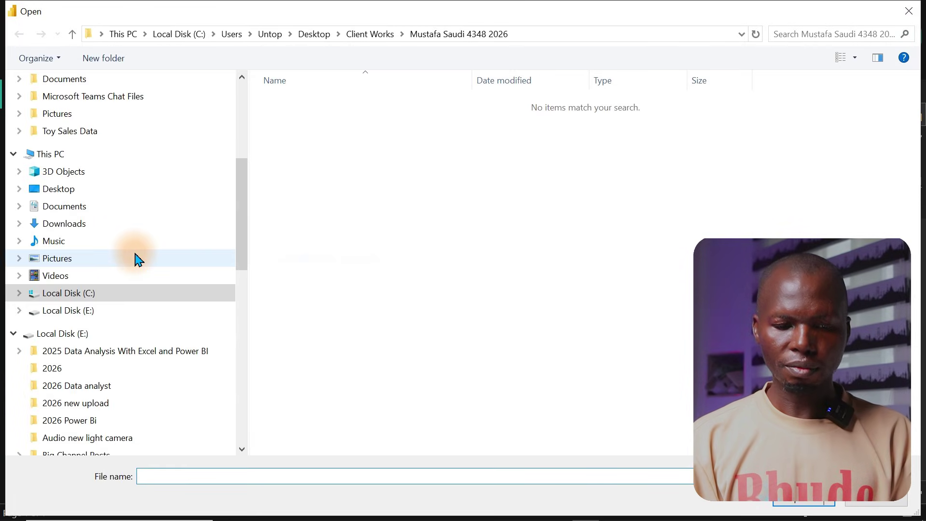
left_click(61, 190)
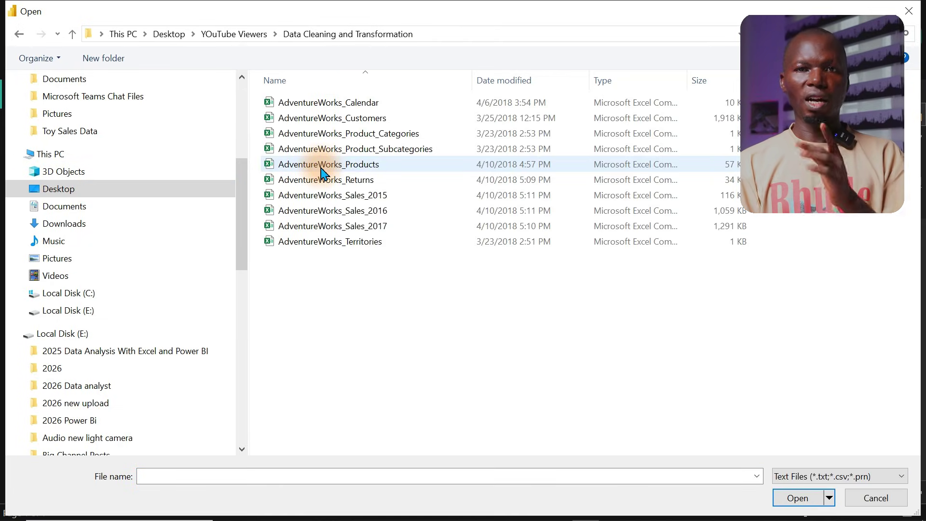
left_click(326, 195)
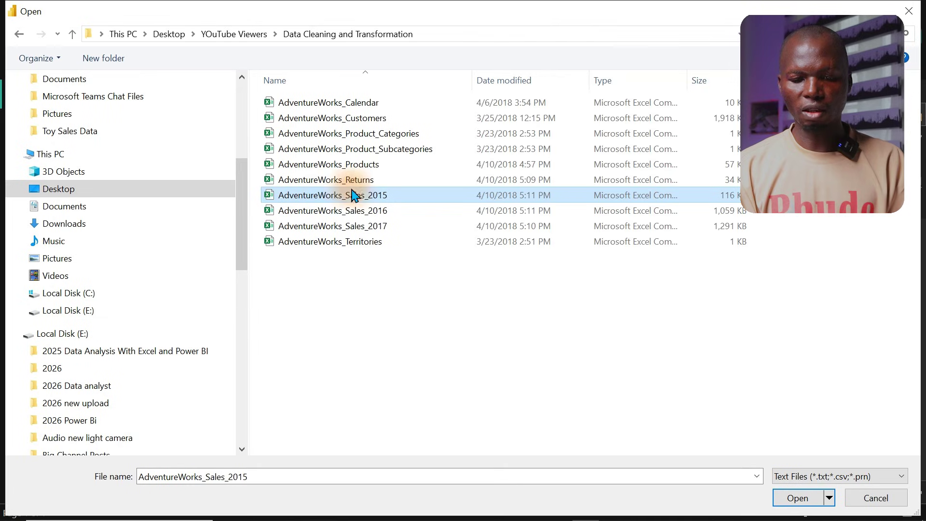
left_click(792, 496)
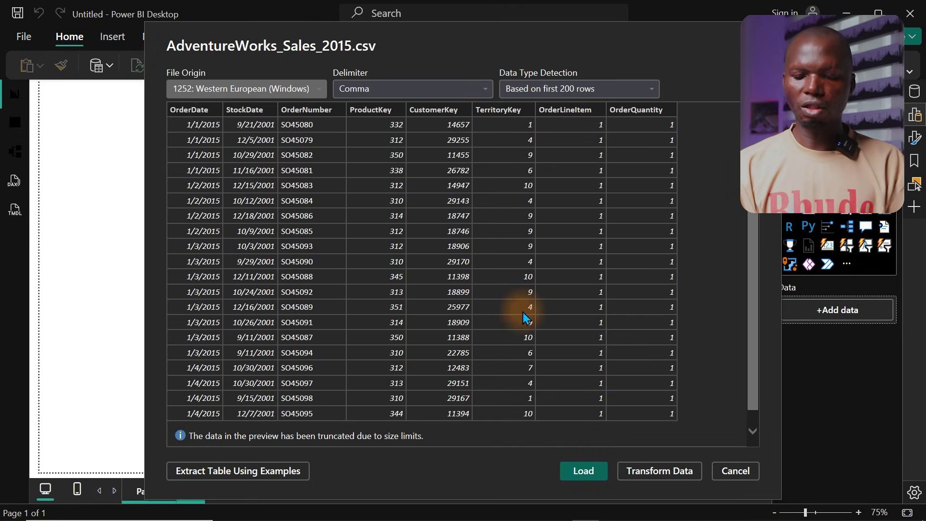
left_click(640, 473)
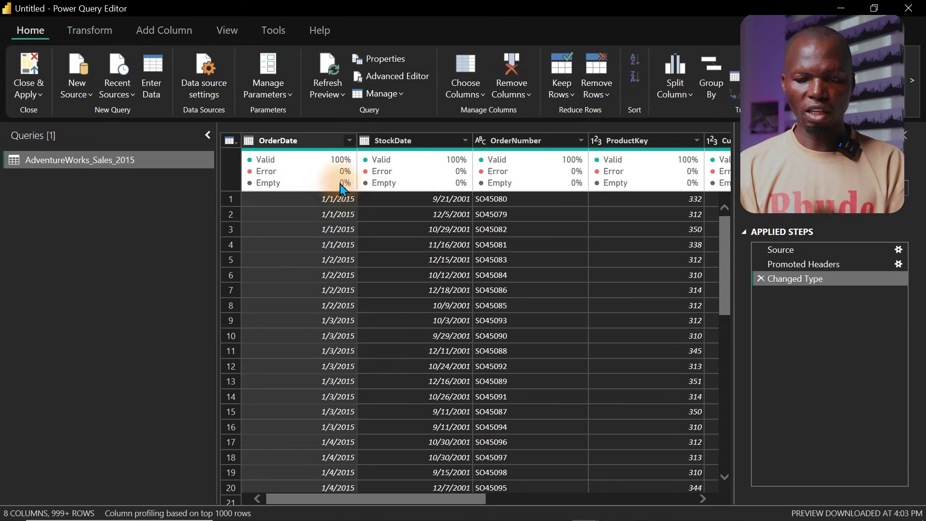
- Rename the imported AdventureWorks_Sales_2015 query as Sales_2015
left_click_drag(867, 188, 716, 183)
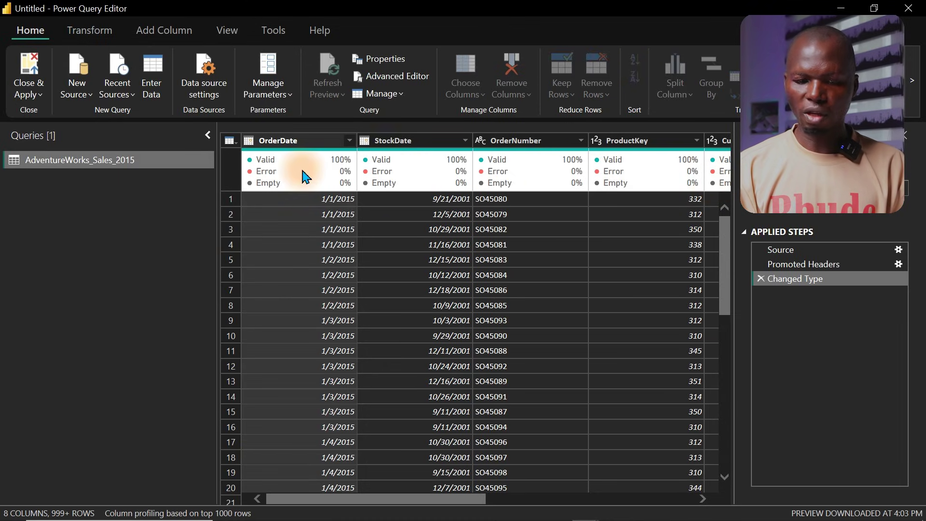
key("BackSpace")
key("Return")
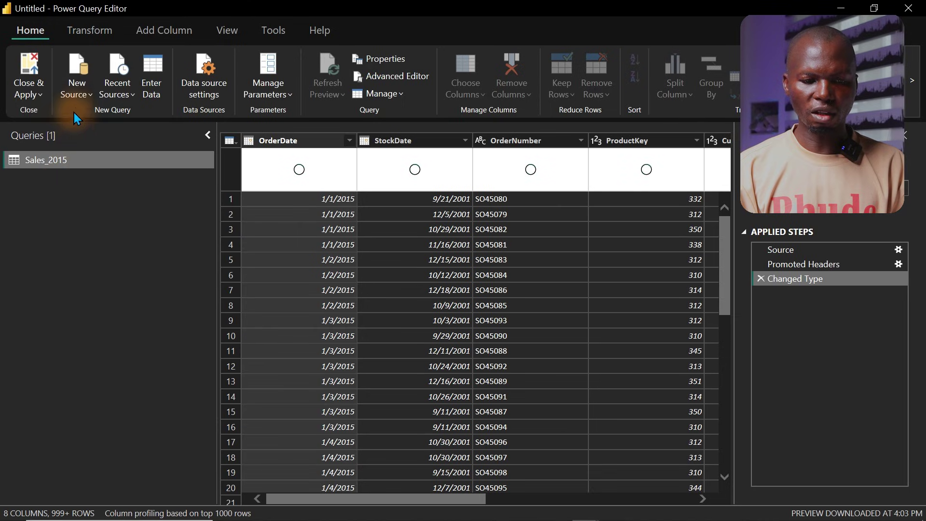
- Add the AdventureWorks_Sales_2016 CSV file as a new query and rename it Sales_2016
left_click(81, 94)
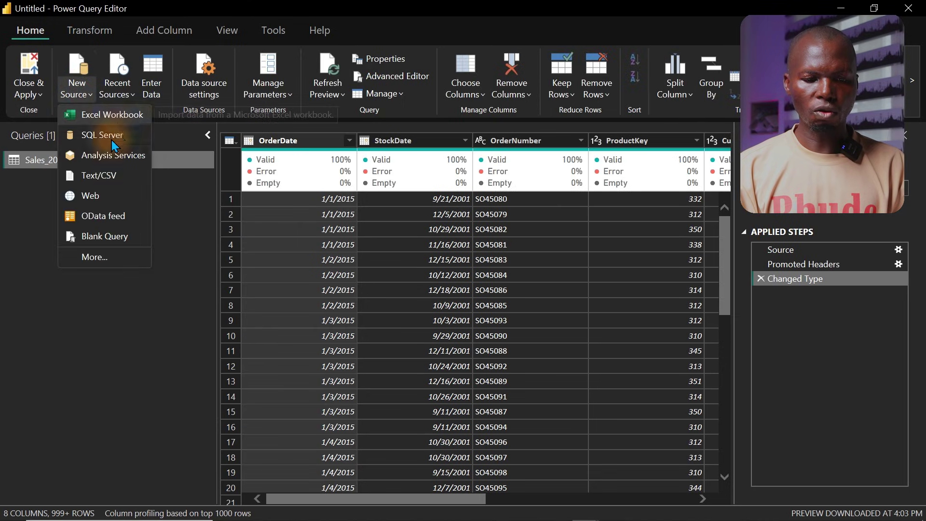
left_click(111, 179)
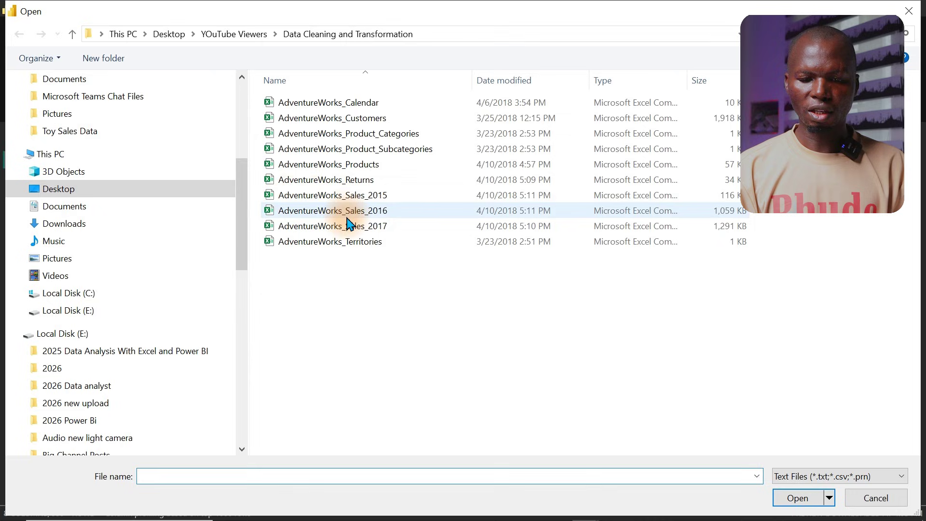
left_click(347, 214)
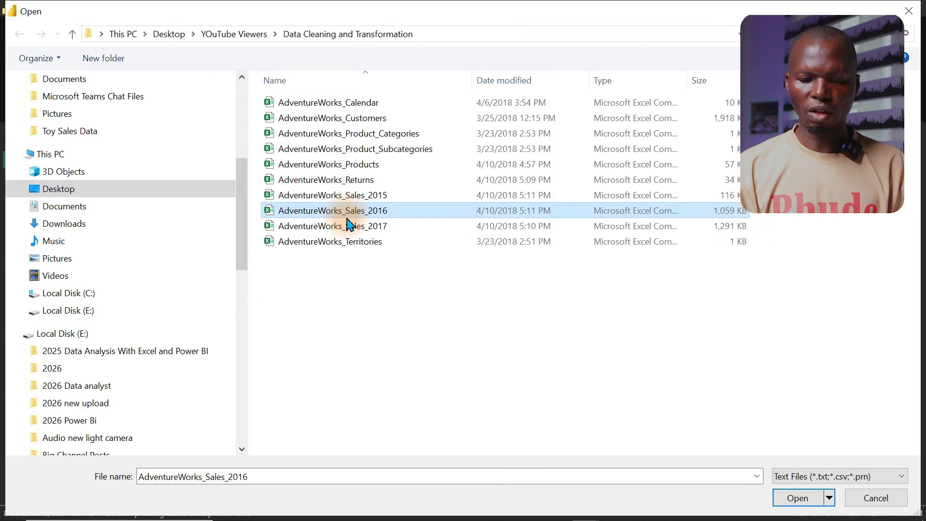
left_click(798, 497)
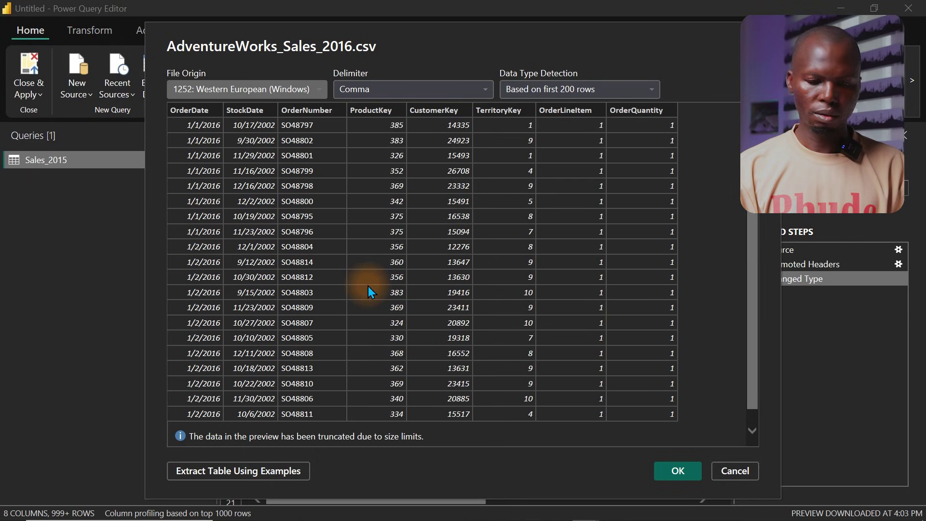
left_click(684, 471)
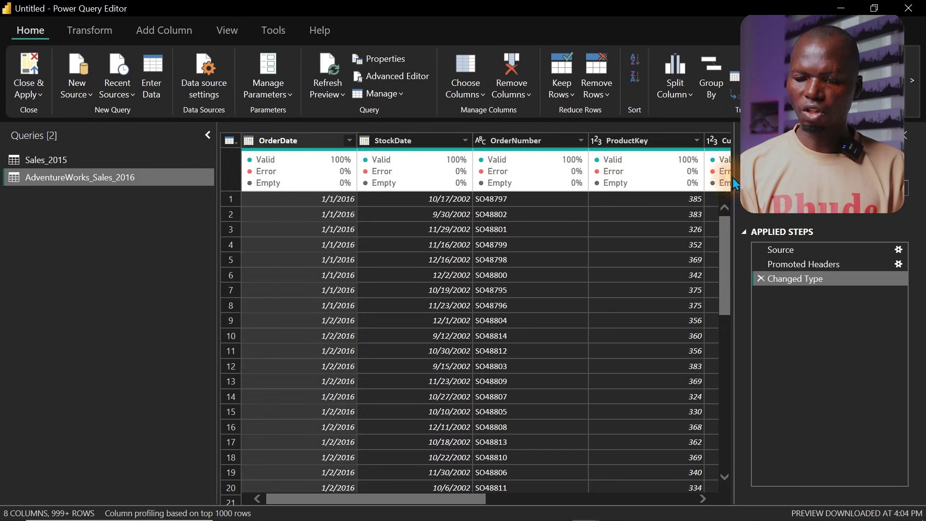
left_click(682, 177)
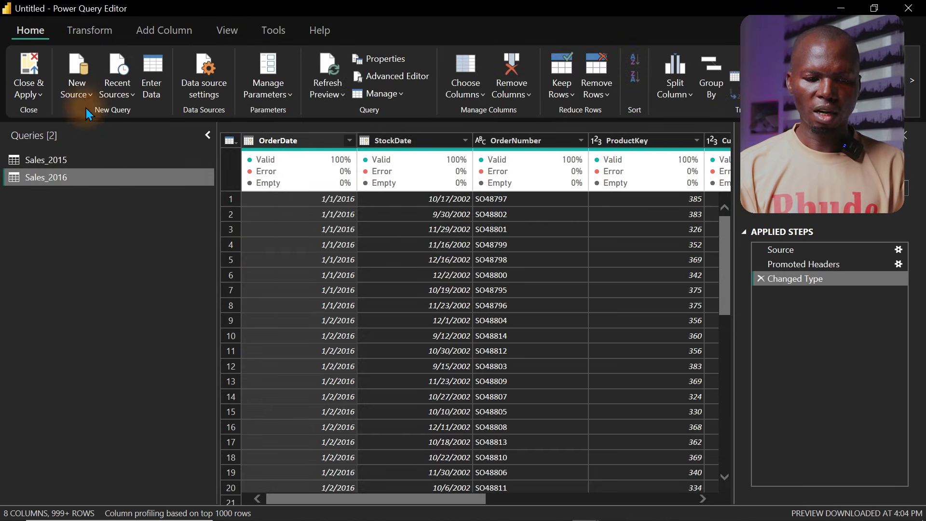
- Add the AdventureWorks_Sales_2017 CSV file as a new query and rename it Sales_2017
left_click(83, 97)
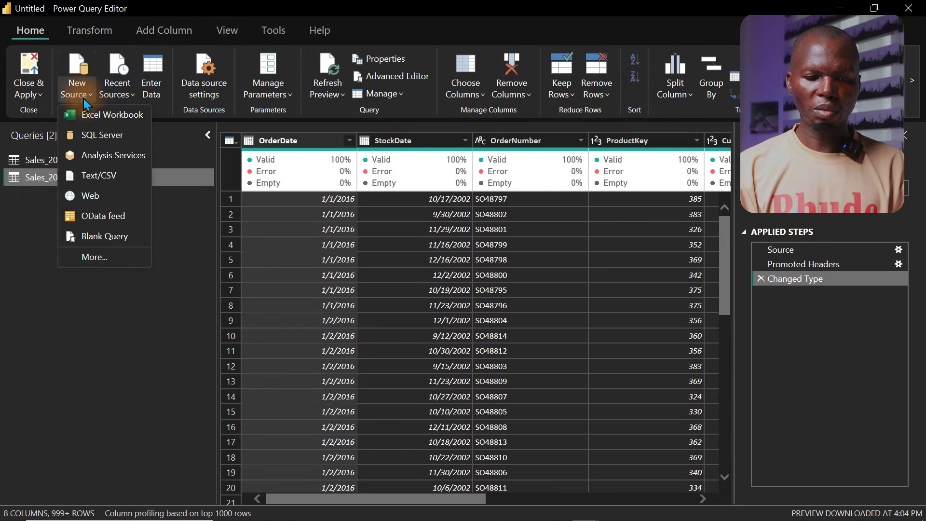
left_click(111, 177)
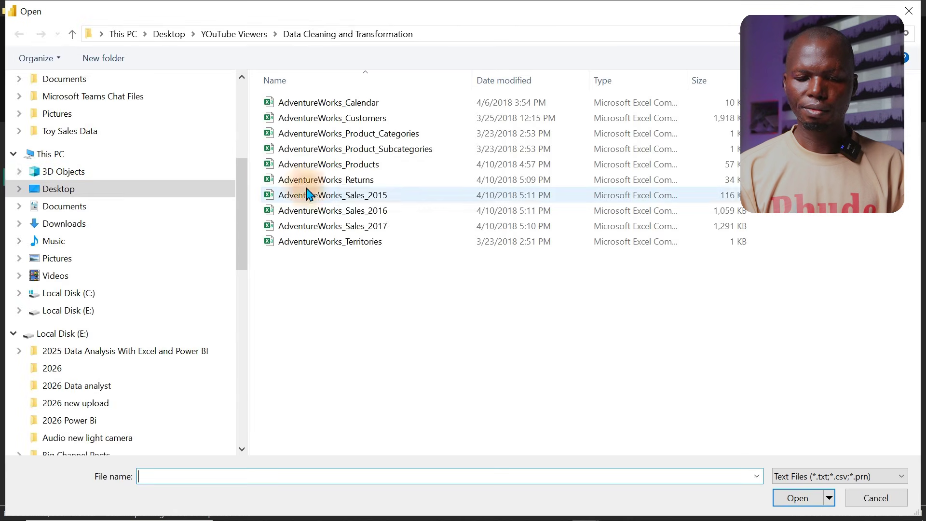
left_click(359, 225)
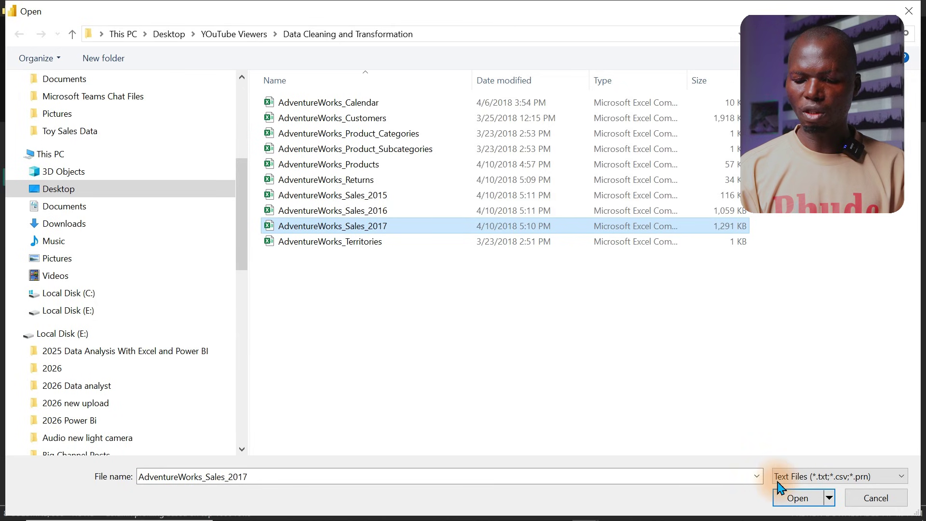
left_click(795, 498)
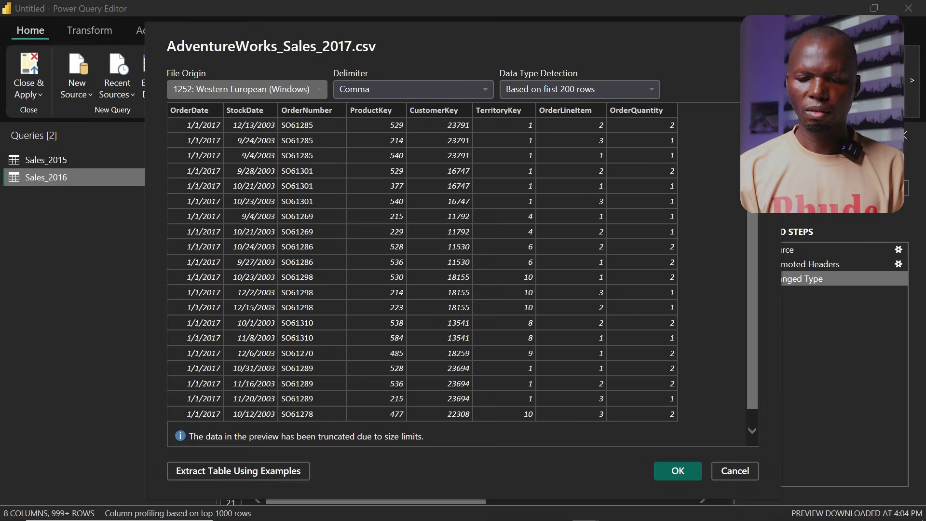
left_click(678, 471)
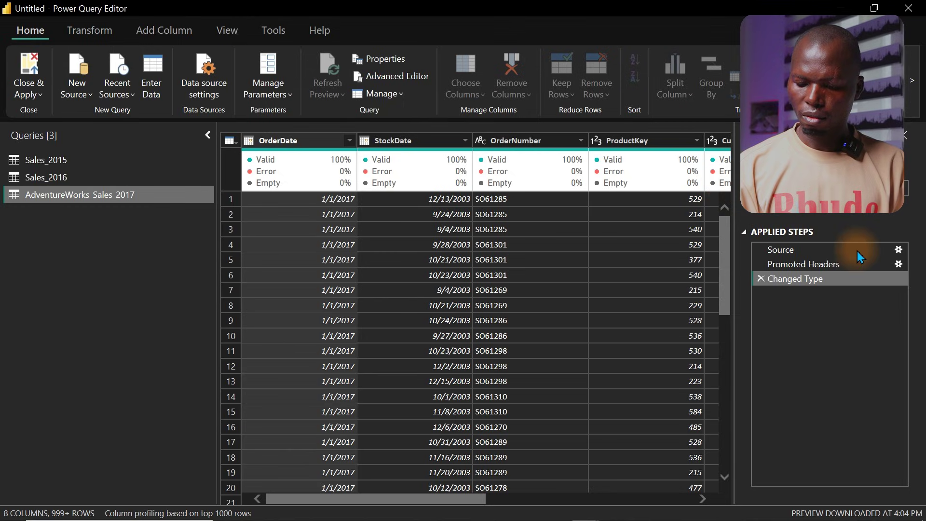
key("Return")
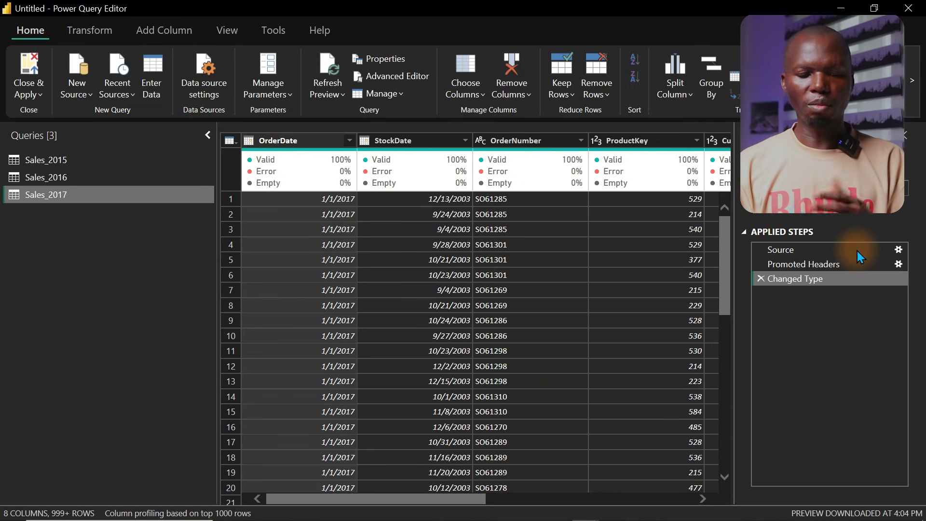
- Count the values in the OrderDate column of the Sales_2015 query, and remove the resulting count step from the query
left_click(55, 161)
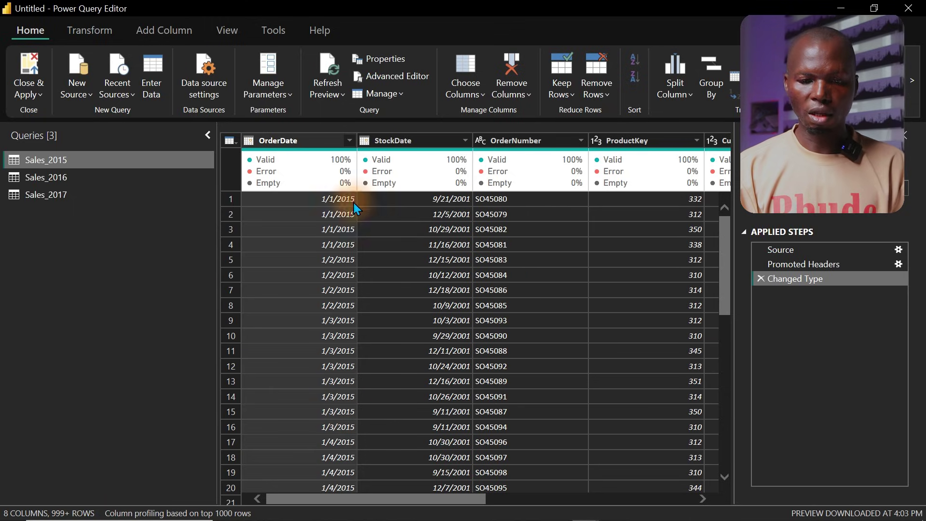
left_click(93, 32)
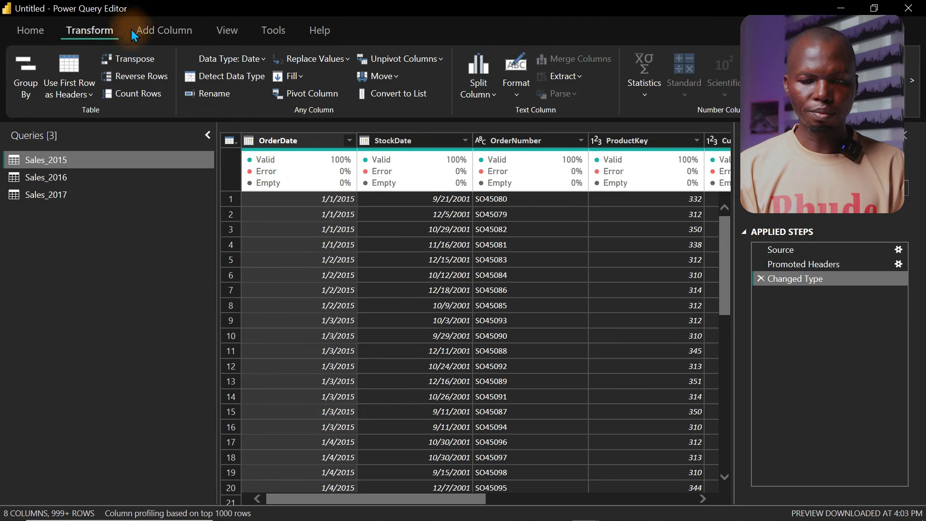
left_click(643, 96)
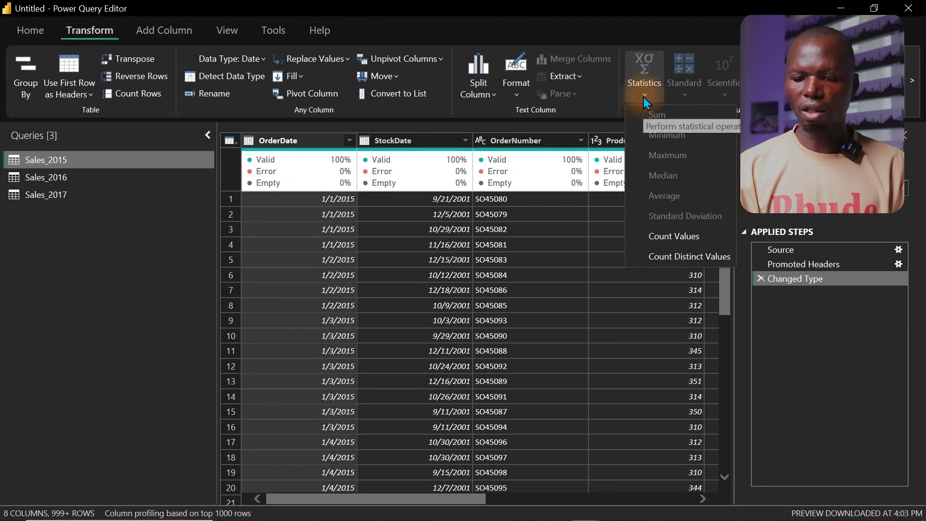
left_click(687, 241)
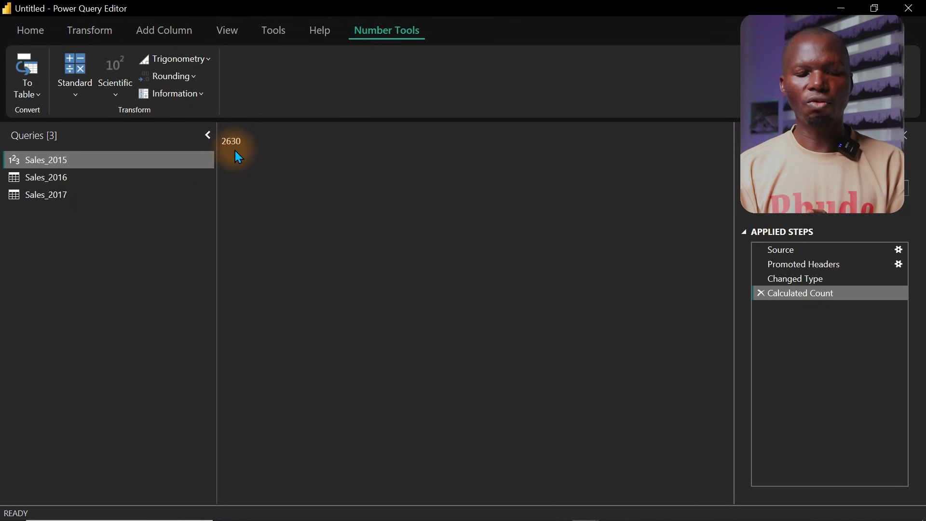
left_click(759, 294)
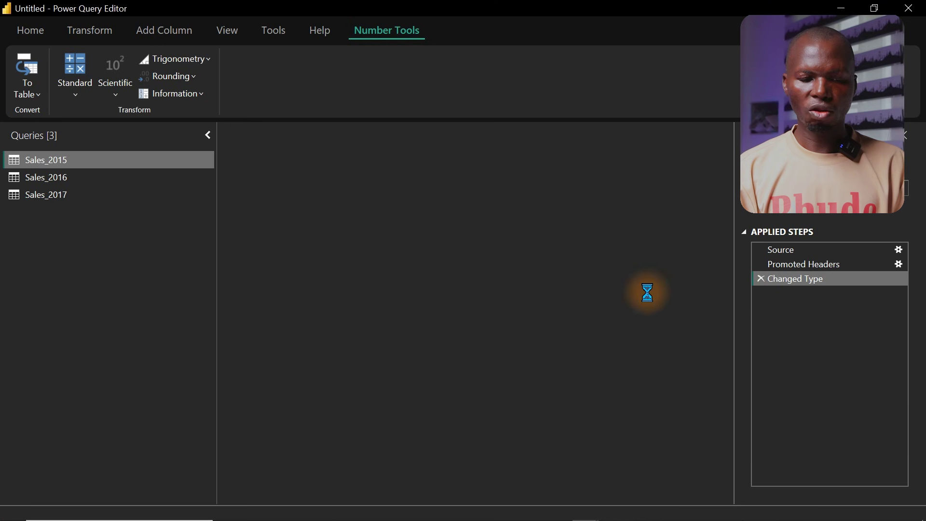
- Count the values in the OrderDate column of the Sales_2016 query
left_click(101, 182)
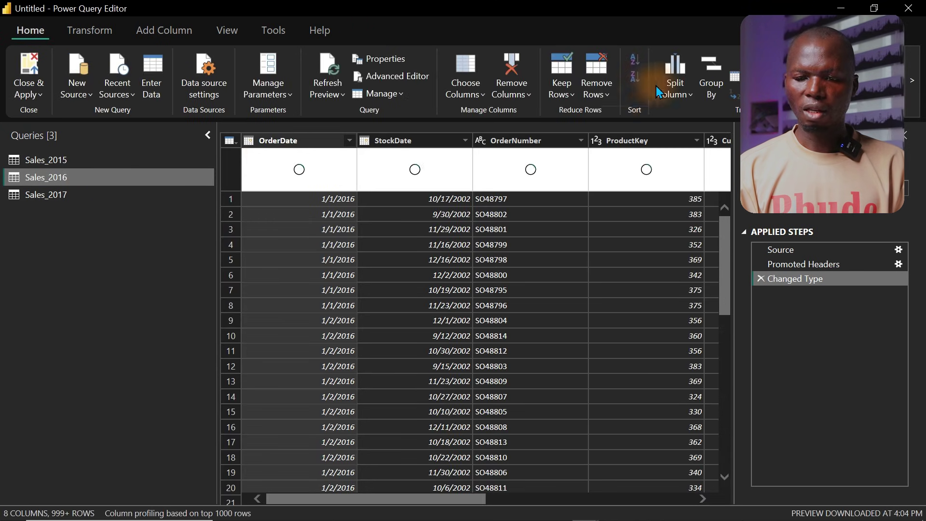
left_click(90, 30)
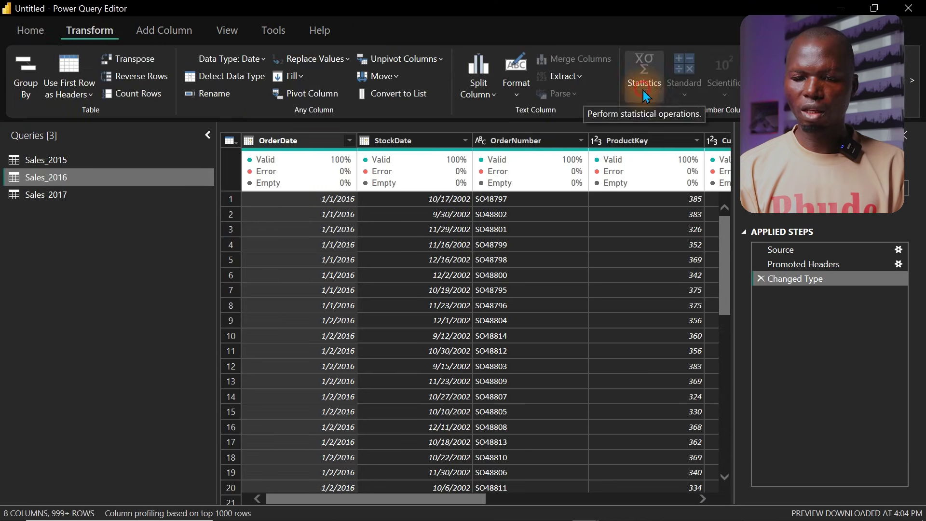
left_click(660, 93)
left_click(673, 232)
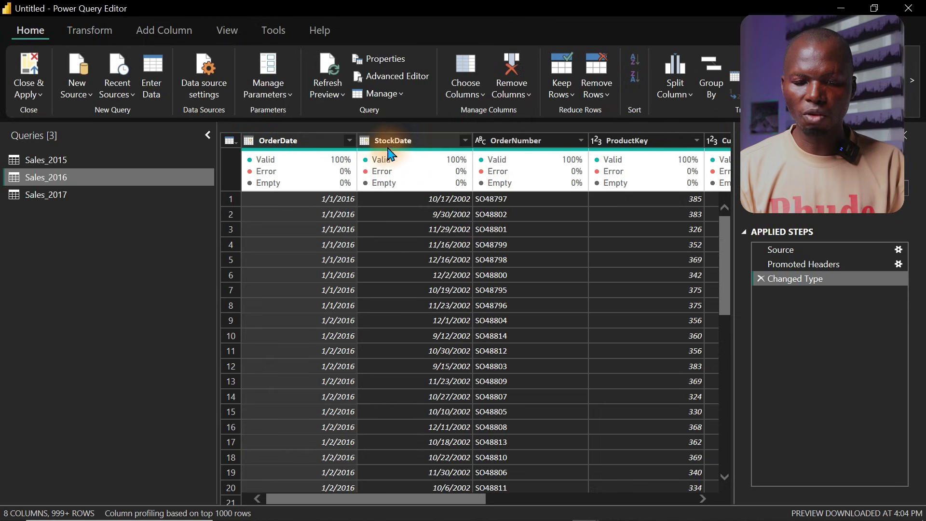
- Look through the Sales_2015, Sales_2016 and Sales_2017 queries to compare their columns
left_click(75, 160)
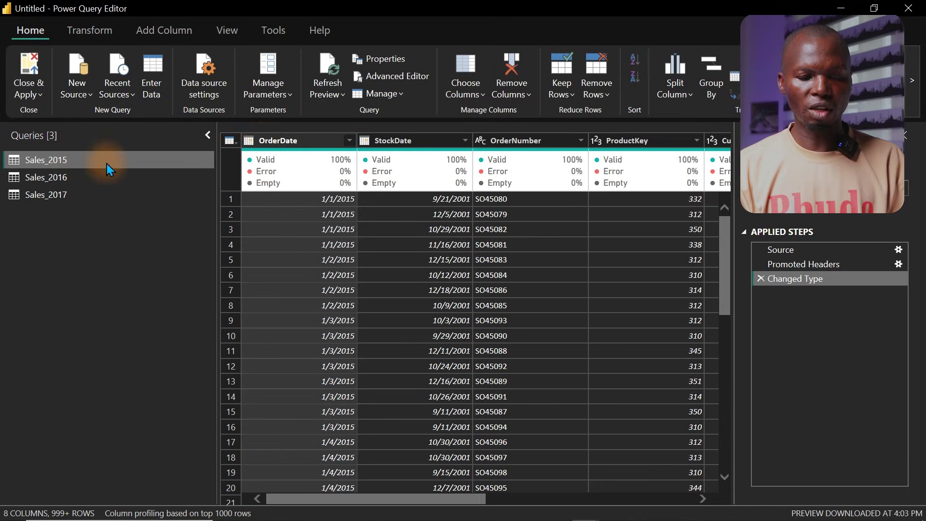
left_click(64, 176)
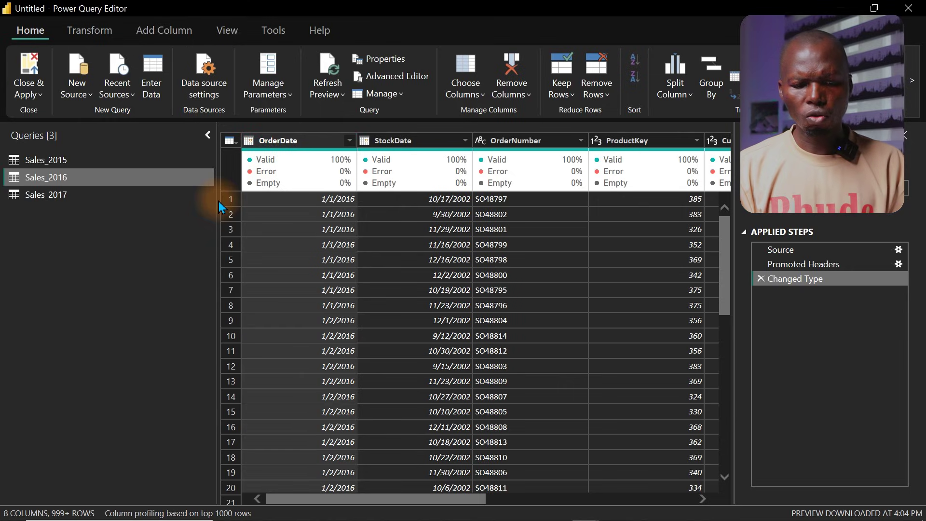
left_click(82, 199)
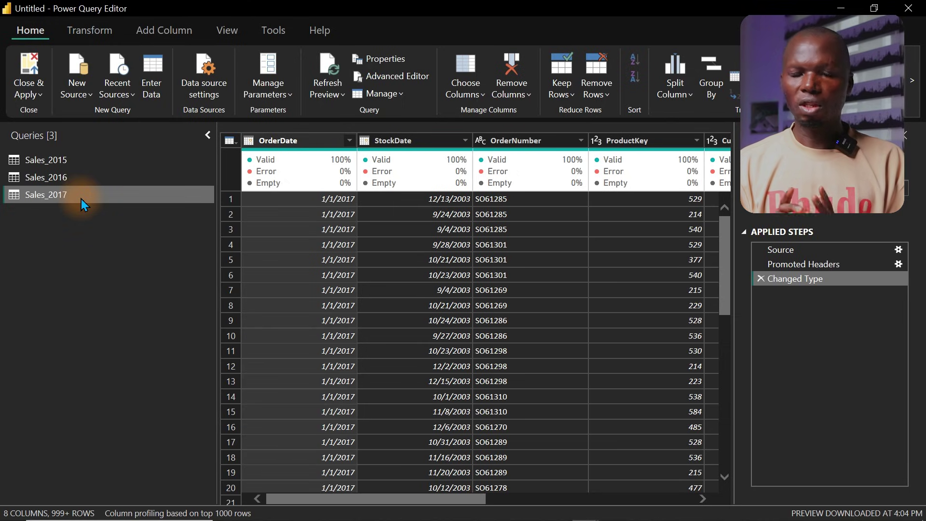
- Append the Sales_2015, Sales_2016 and Sales_2017 tables as a new query, using the option for three or more tables
left_click(365, 141)
left_click(916, 96)
left_click(916, 96)
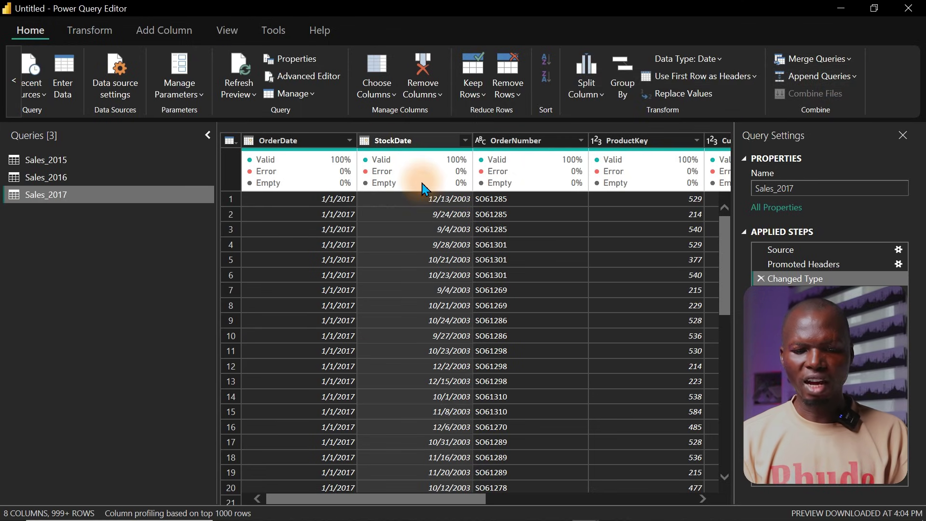
mouse_move(422, 183)
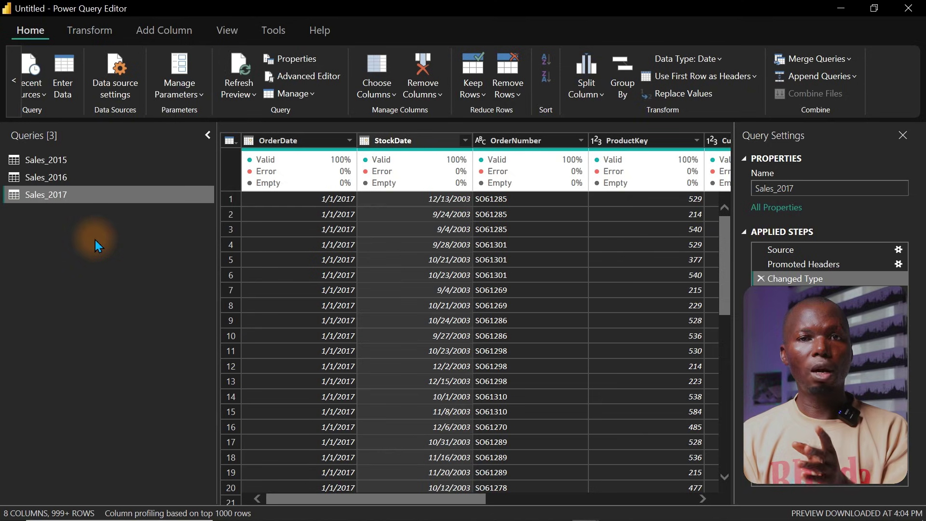
left_click(48, 162)
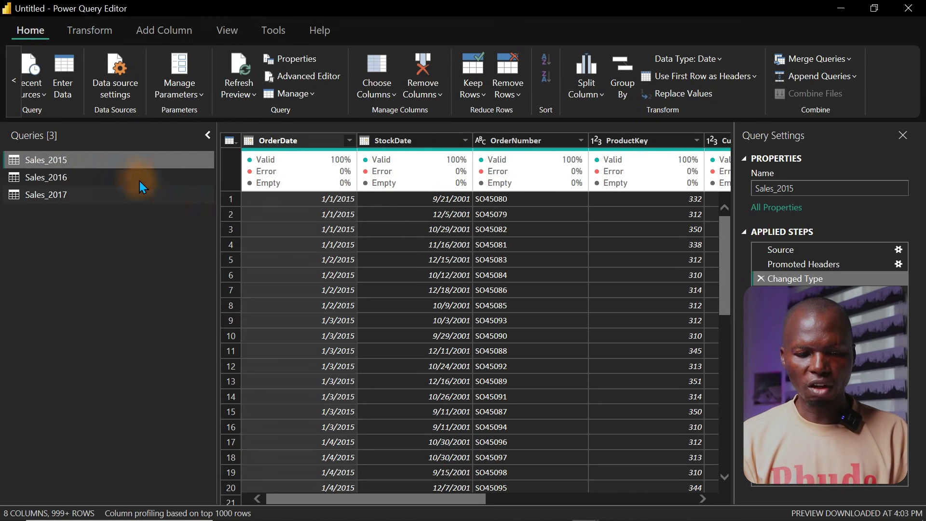
left_click(852, 76)
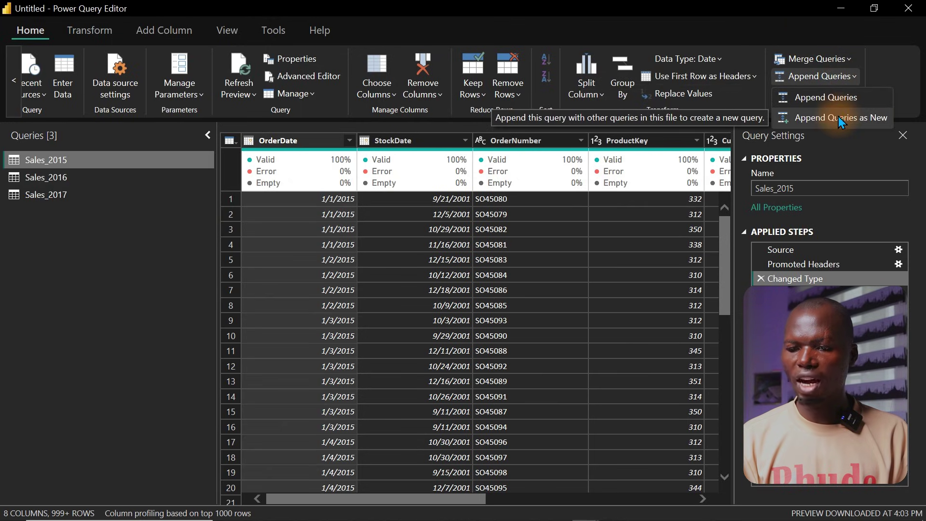
left_click(839, 118)
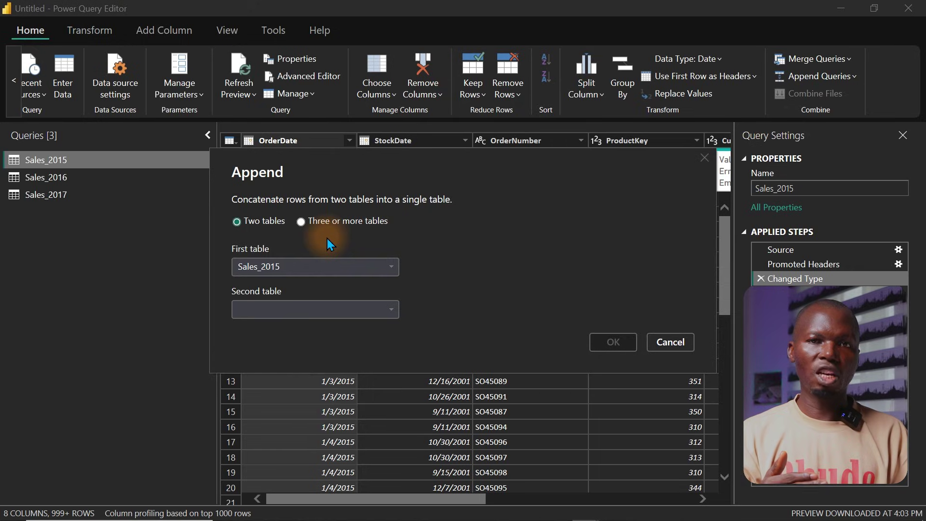
left_click(302, 222)
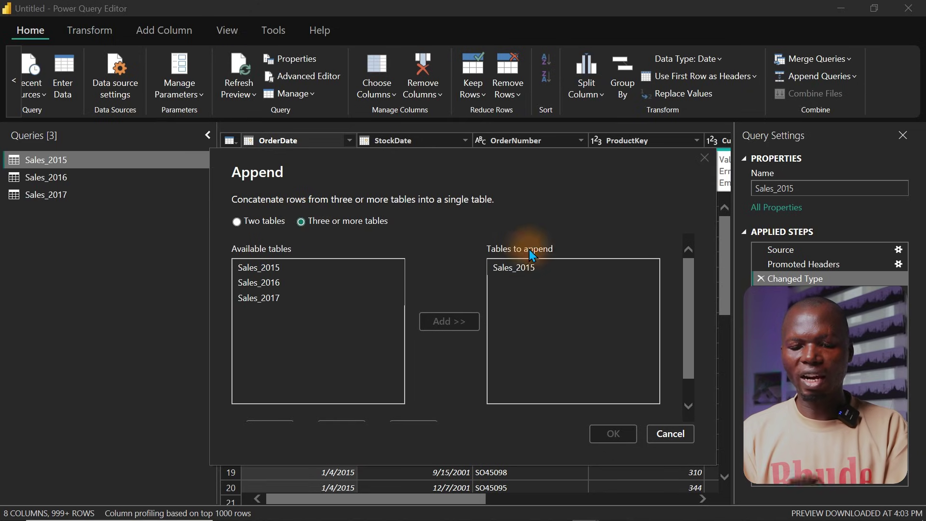
left_click(278, 282)
left_click(449, 322)
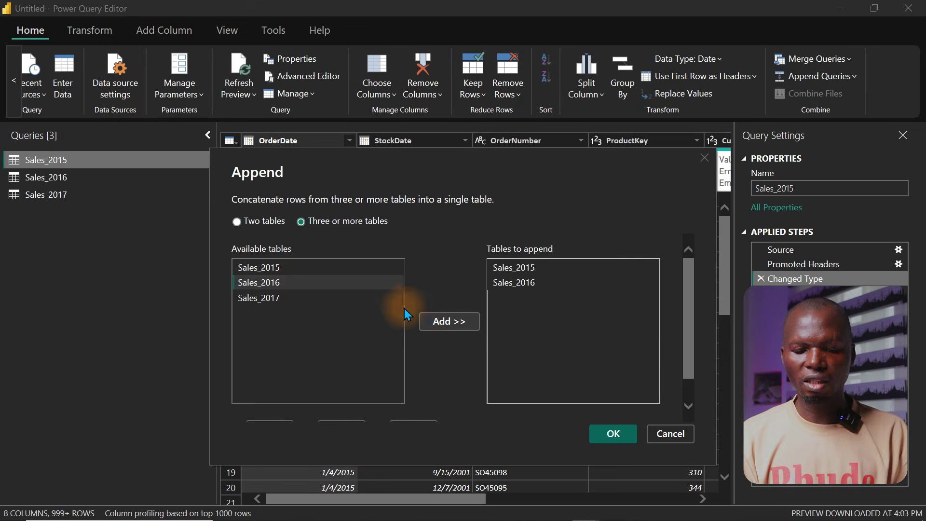
left_click(285, 298)
left_click(451, 322)
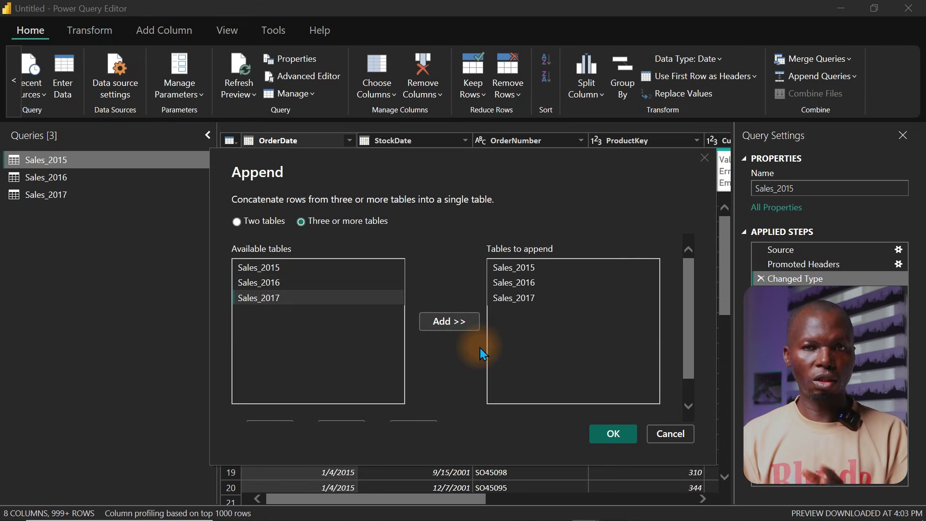
left_click(612, 433)
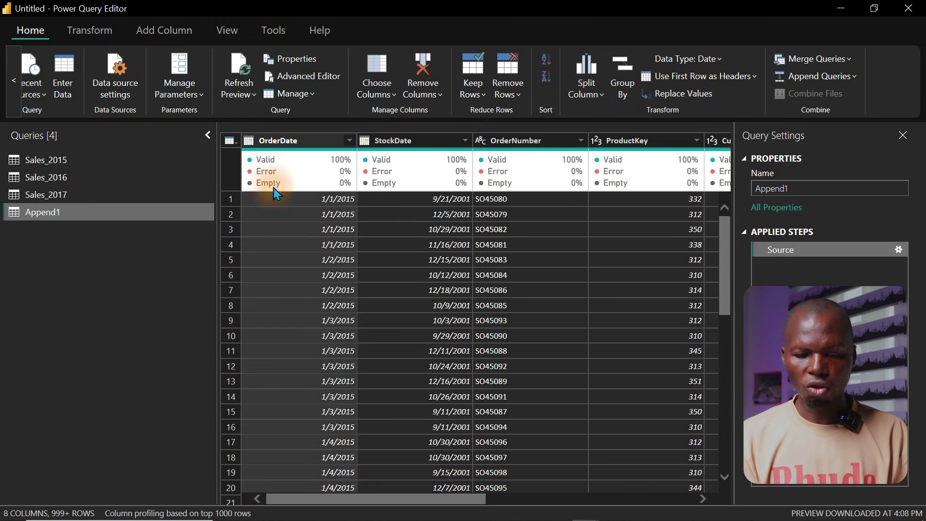
- Add a Year column extracted from OrderDate to the appended query, and load its full filter list to check which years it contains
left_click(288, 141)
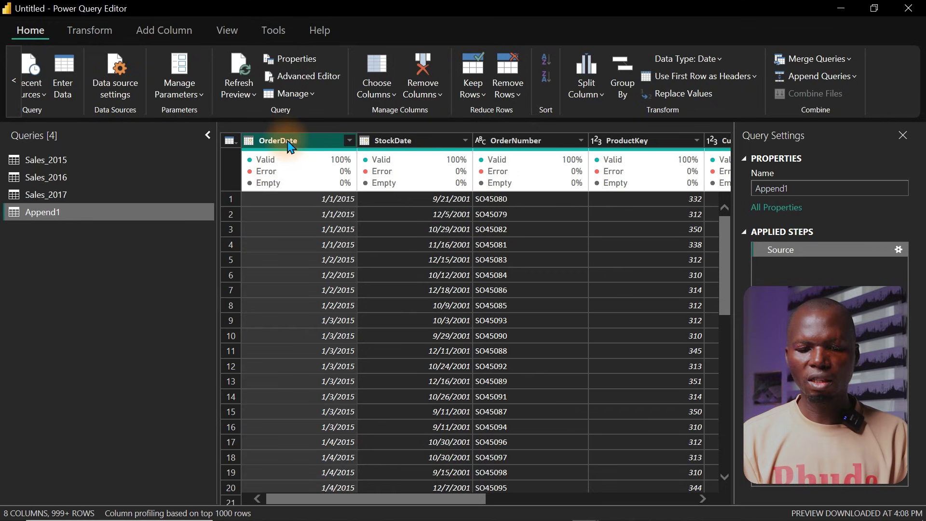
left_click(139, 29)
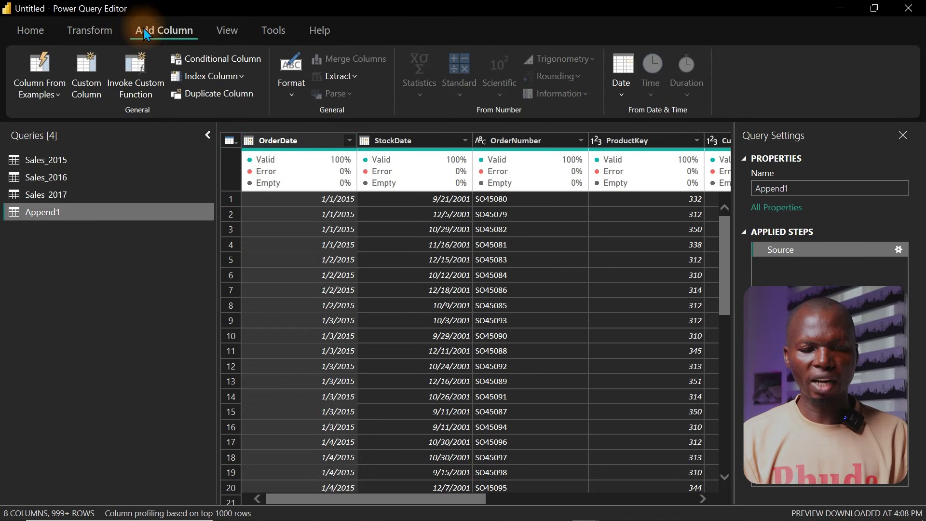
left_click(621, 97)
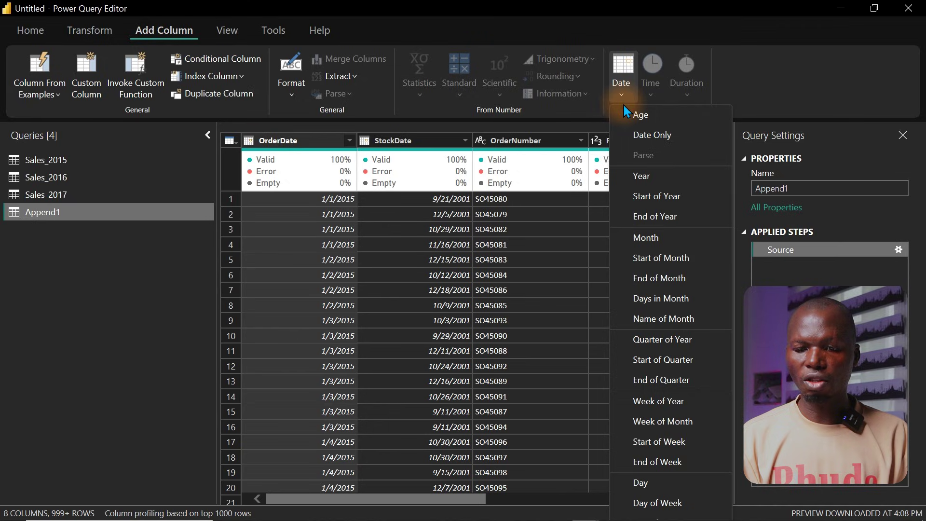
left_click(643, 178)
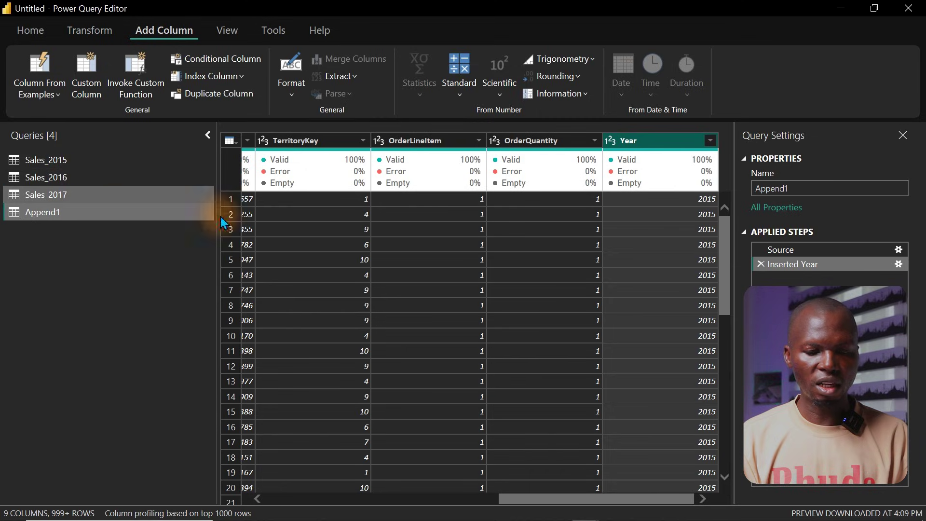
left_click(710, 141)
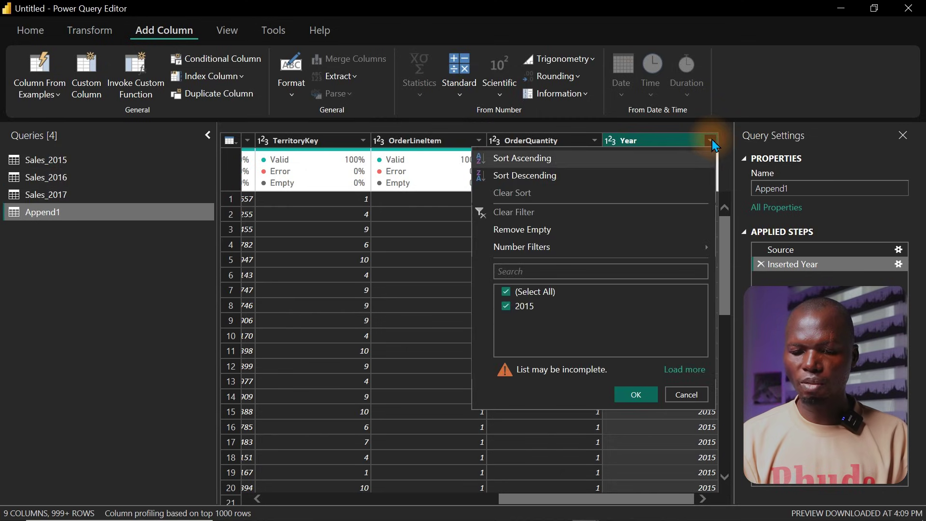
left_click(690, 372)
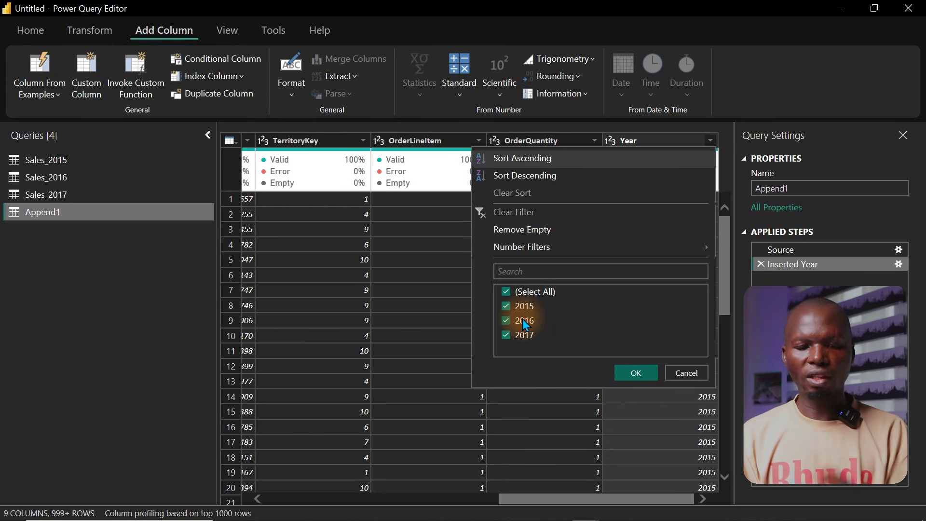
- Count the values in the Year column of the appended query, and remove the resulting count step
left_click(91, 32)
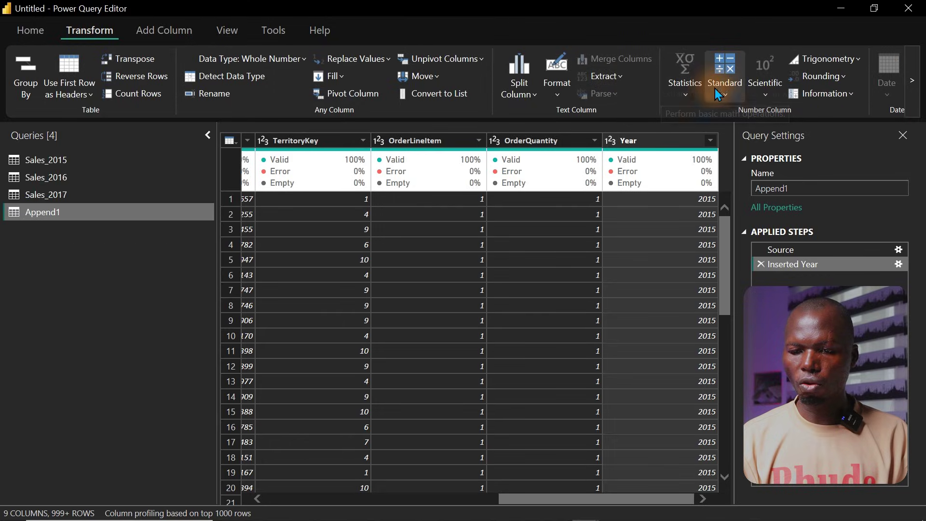
left_click(687, 95)
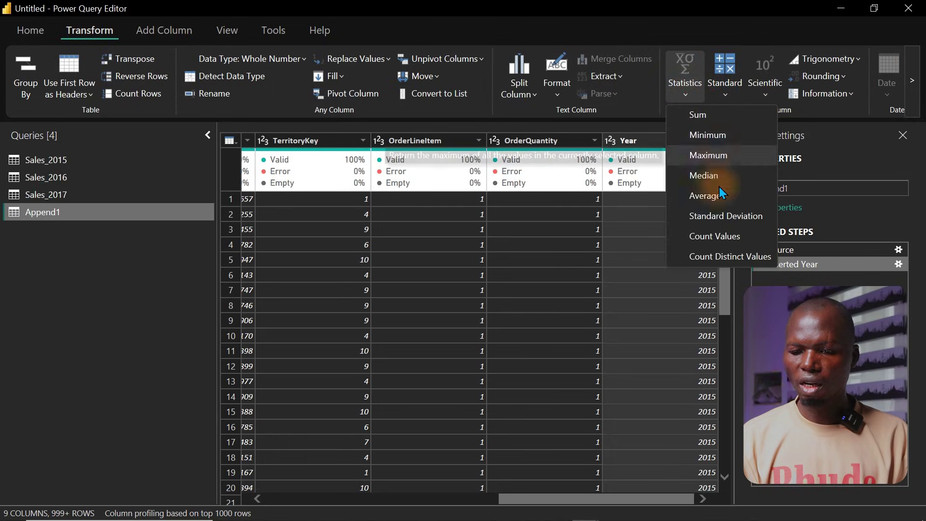
left_click(733, 237)
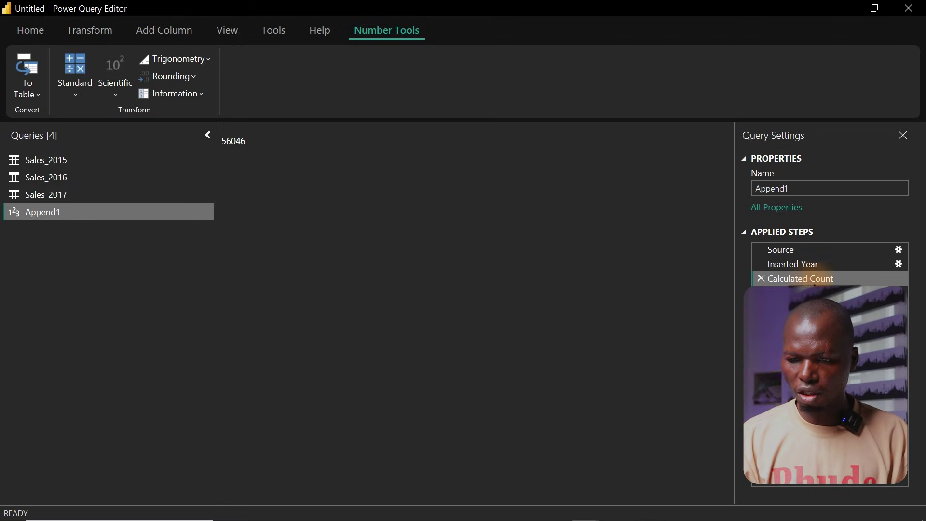
left_click(761, 278)
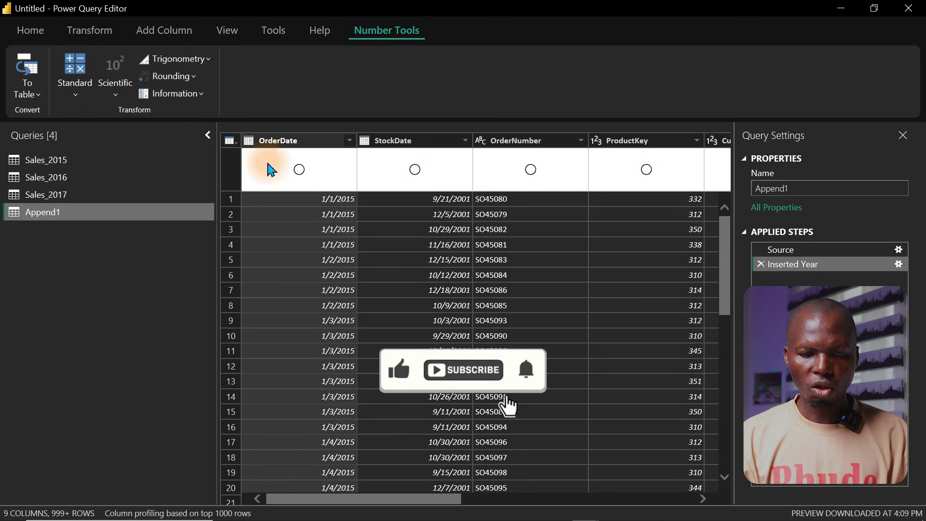
- Review the OrderDate, StockDate and OrderNumber columns of the appended query, and view the three yearly sales queries
left_click(271, 141)
left_click(394, 145)
left_click(501, 141)
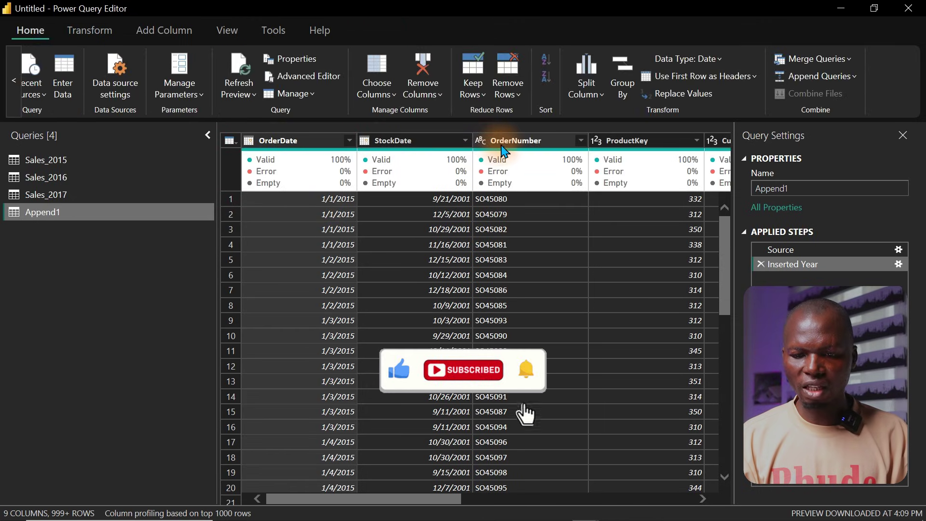
left_click(46, 161)
left_click(50, 177)
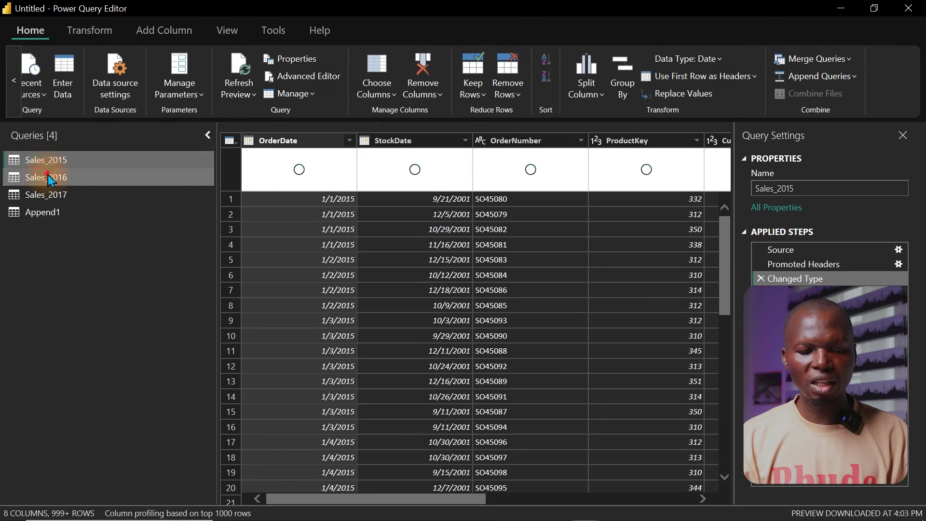
left_click(56, 195)
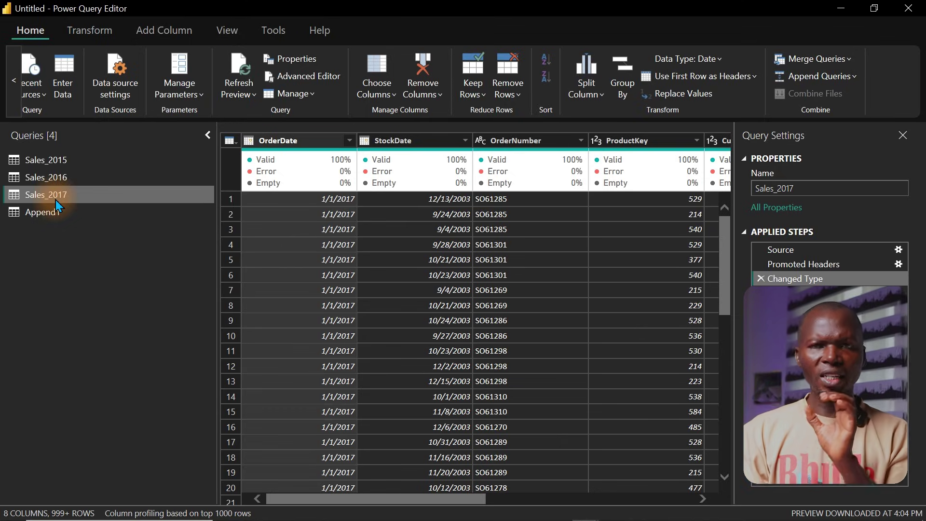
- Rename the appended query as Sales
left_click(65, 212)
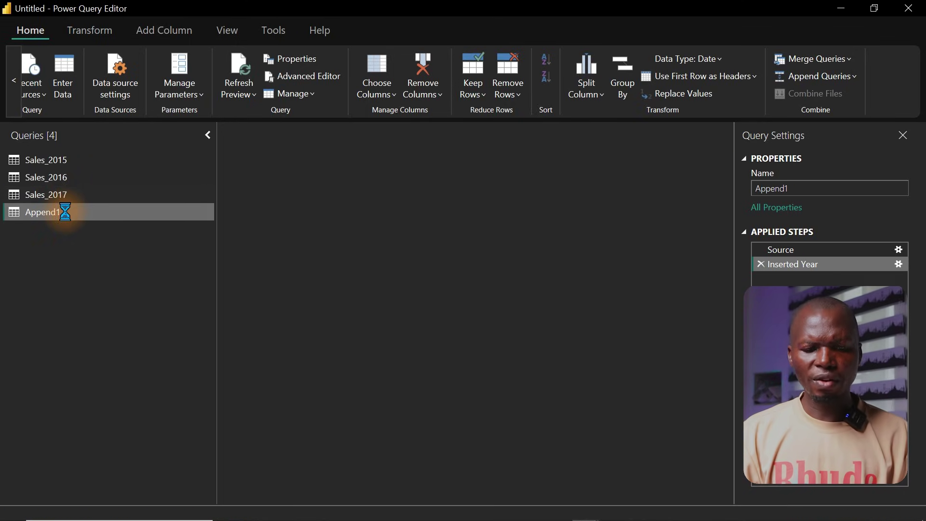
double_click(65, 212)
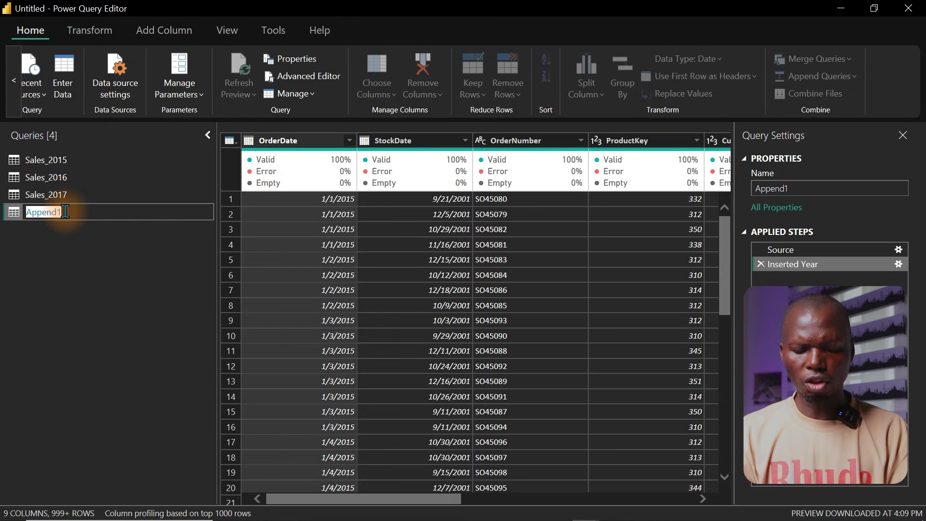
type("Sales")
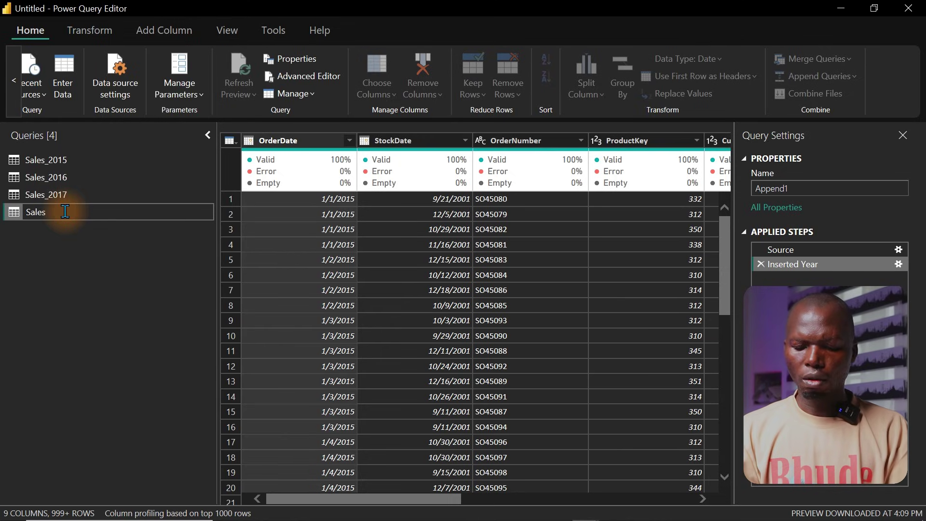
key("Return")
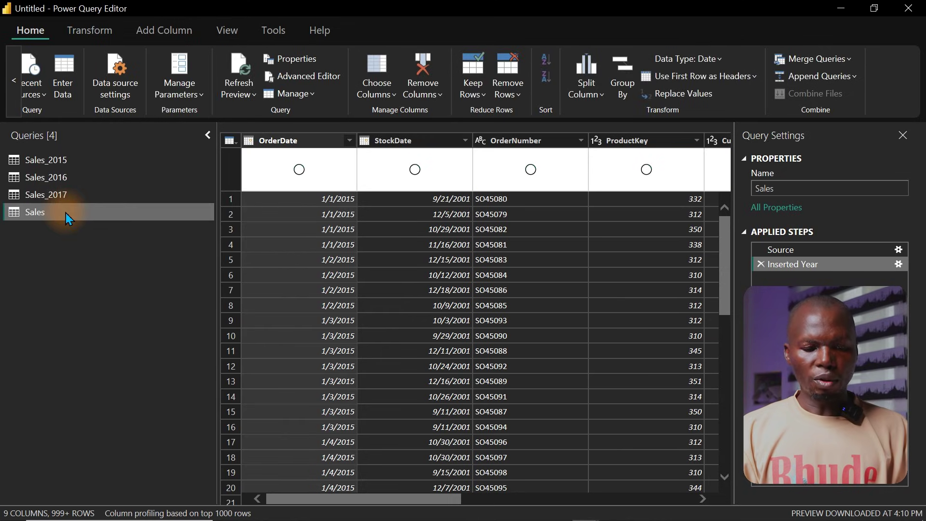
- Try to delete the Sales_2015, Sales_2016 and Sales_2017 queries together
left_click(63, 199)
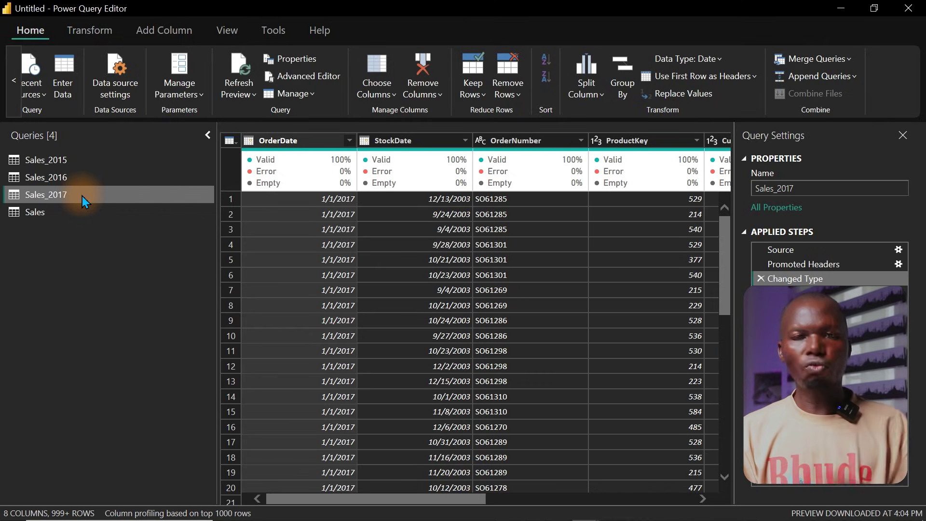
left_click(68, 178, "ctrl")
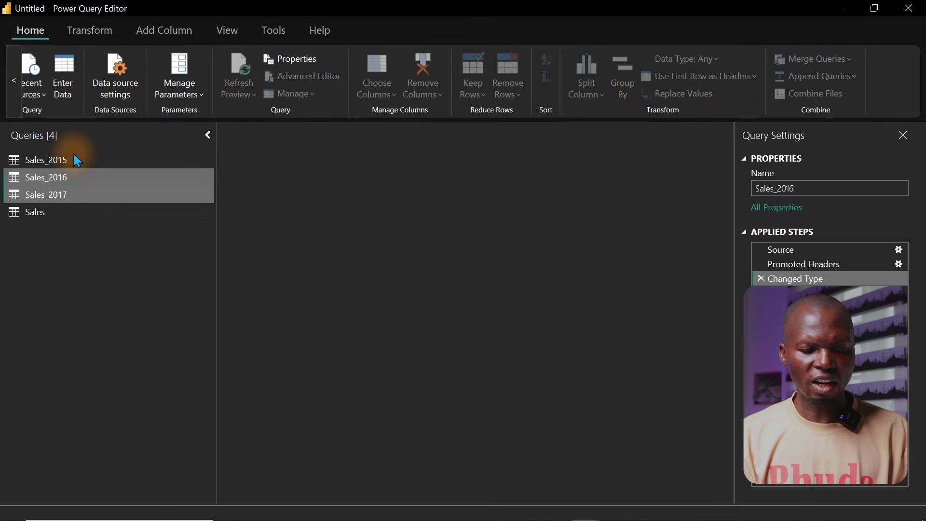
left_click(74, 155, "ctrl")
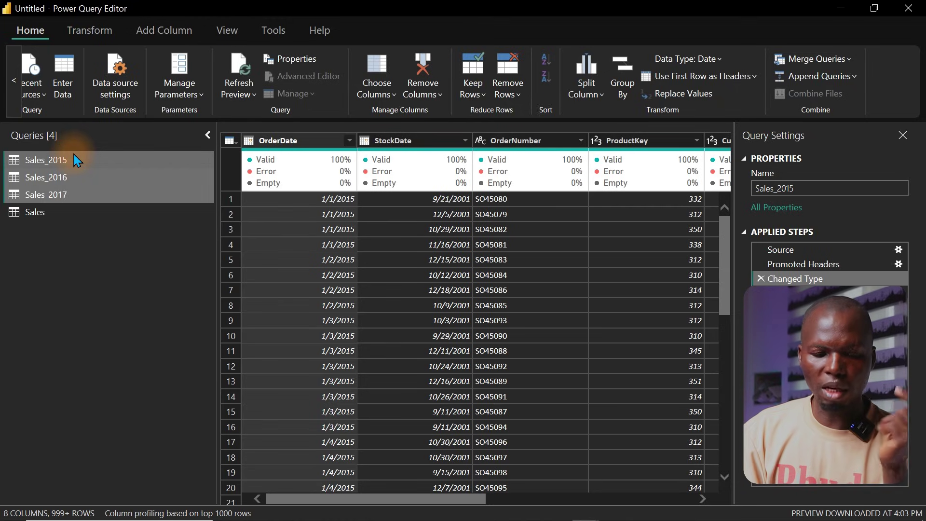
right_click(75, 159)
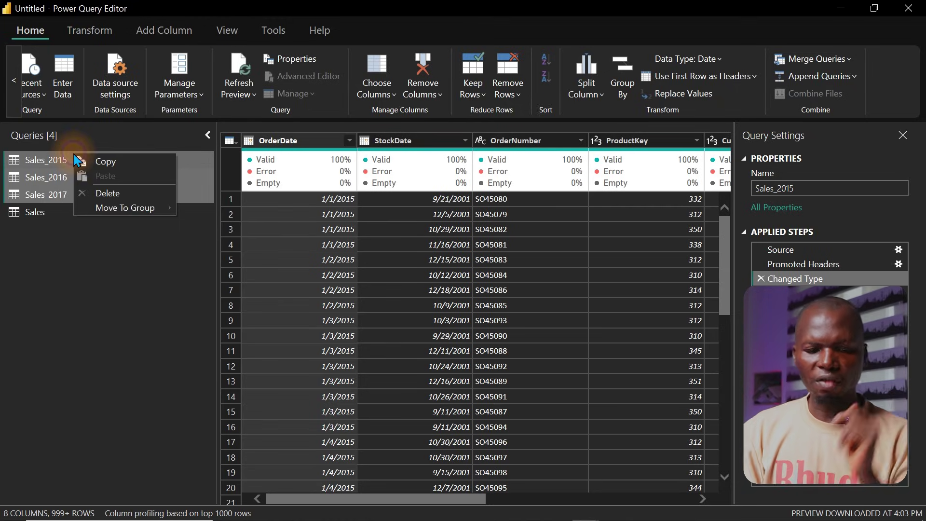
left_click(108, 195)
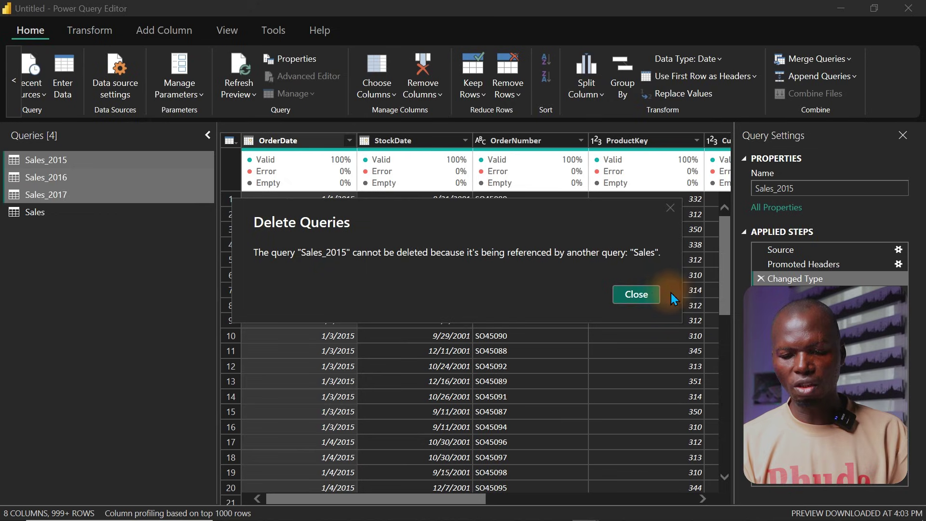
left_click(632, 293)
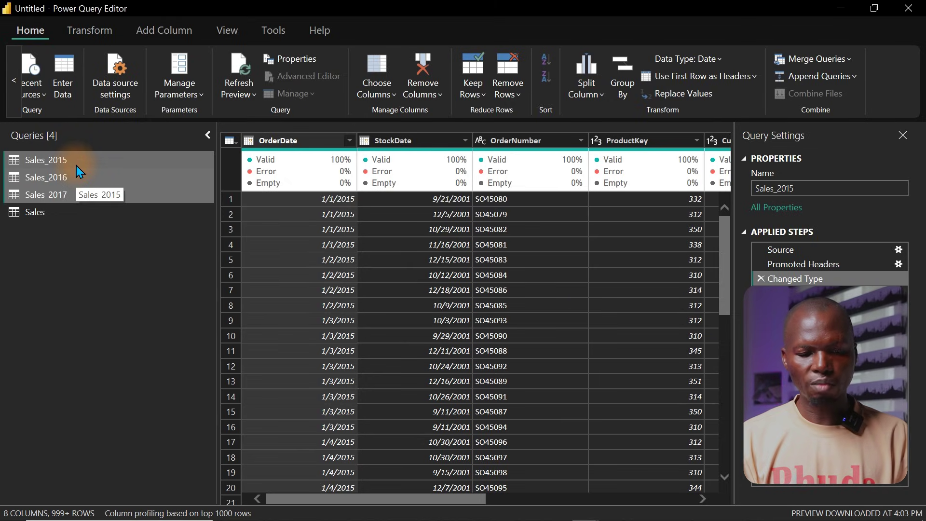
- Close the query editor and apply the queries to the report, and check the loaded Sales and yearly sales tables
left_click(16, 75)
left_click(36, 73)
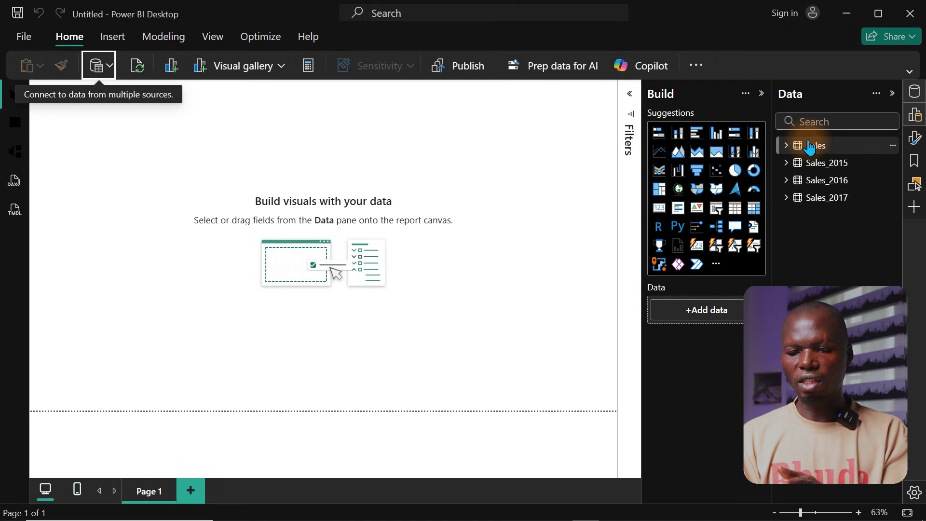
left_click(821, 171)
left_click(822, 180)
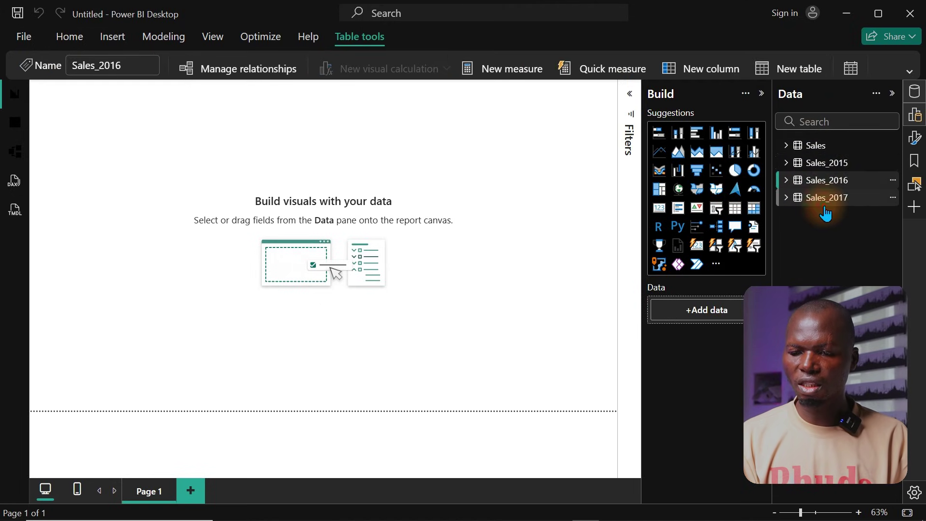
left_click(825, 197)
left_click(831, 149)
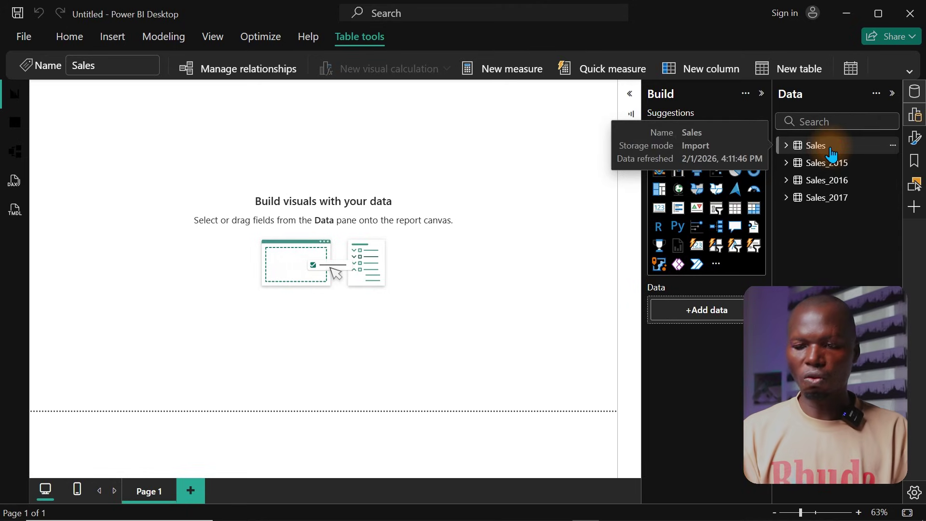
- Reopen the Sales table's query for editing and disable loading of the Sales_2015 query into the report
left_click(893, 147)
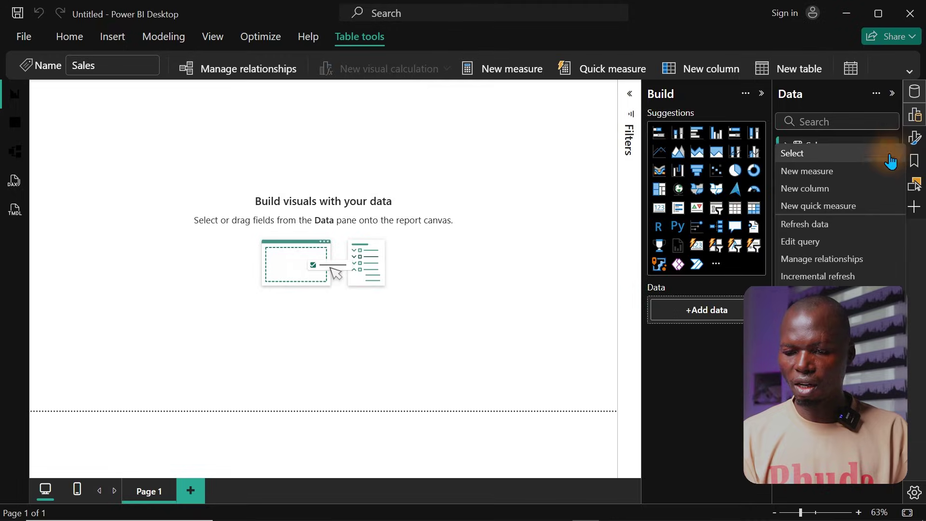
left_click(803, 242)
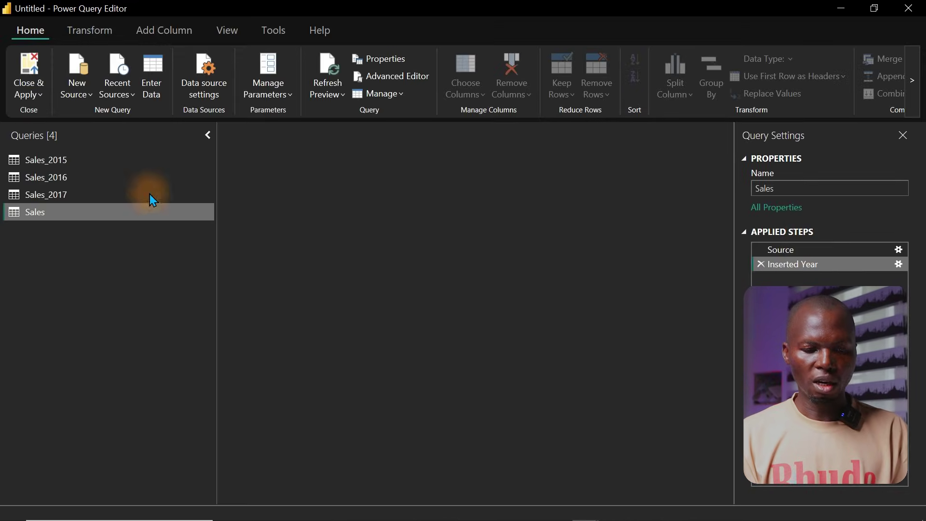
left_click(67, 162)
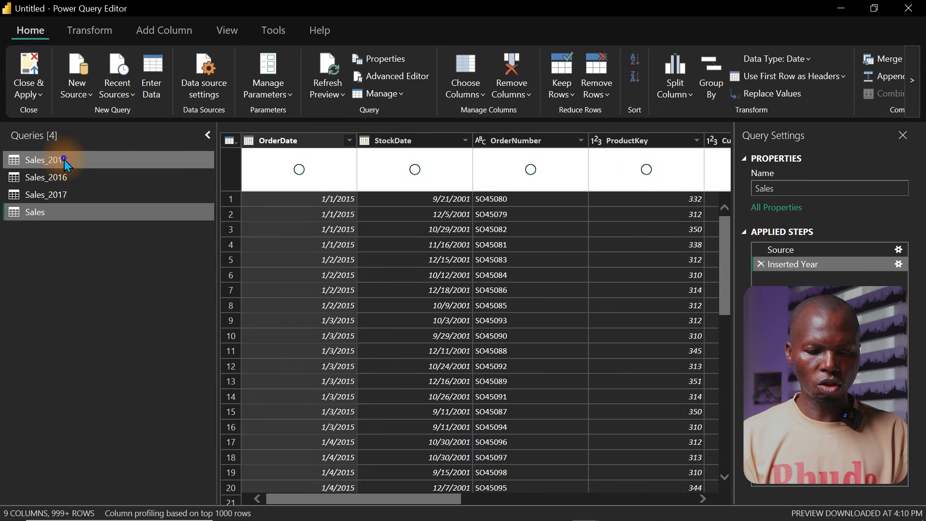
right_click(65, 160)
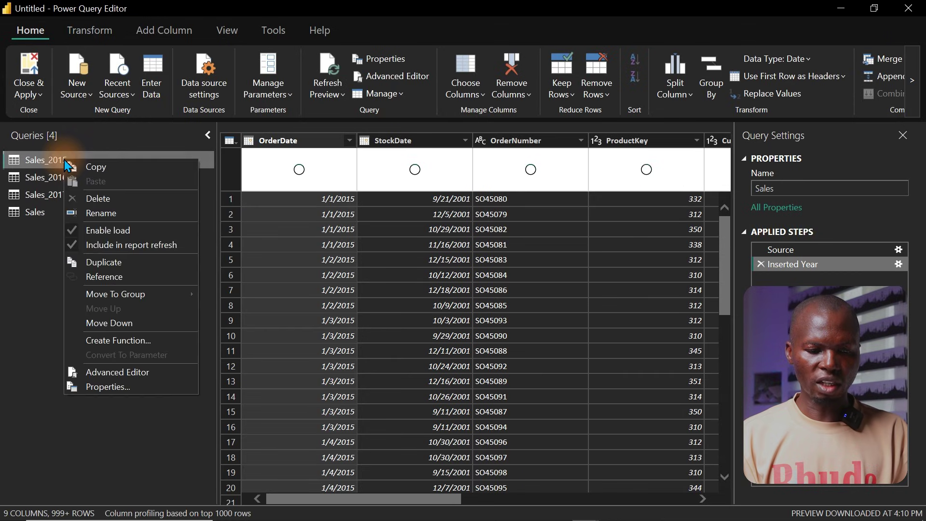
left_click(108, 232)
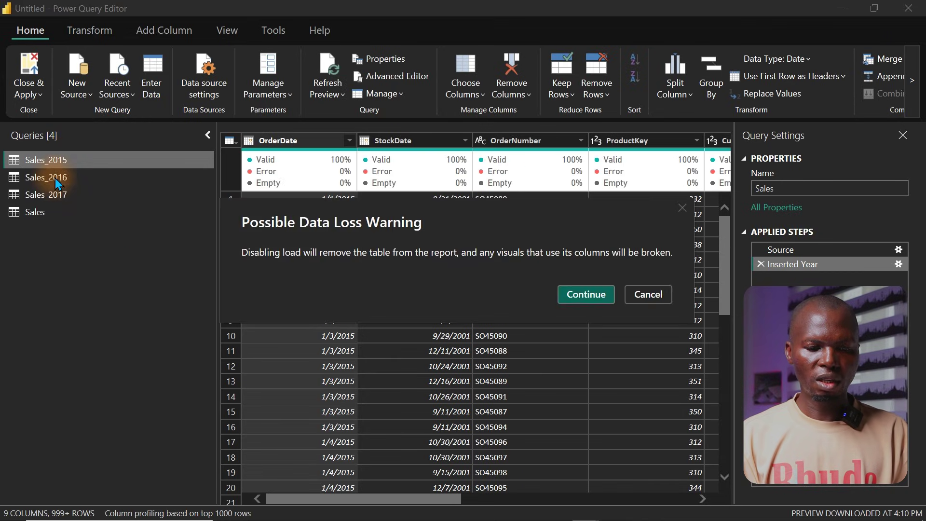
left_click(586, 294)
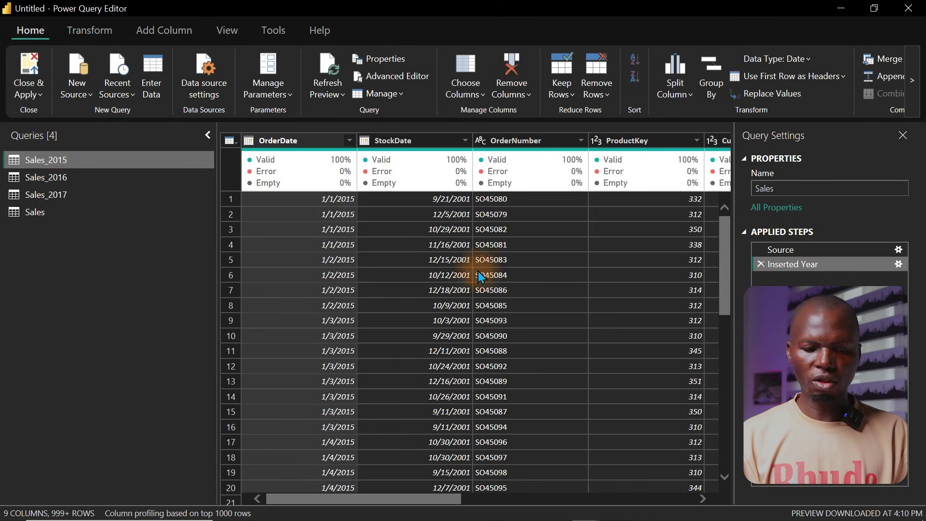
- Disable loading of the Sales_2016 and Sales_2017 queries, and apply the query changes to the report
right_click(61, 178)
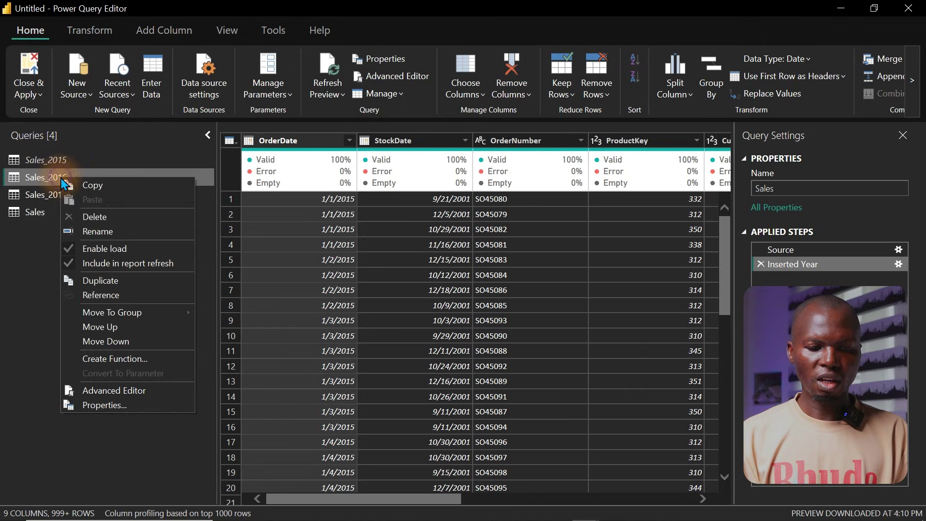
left_click(72, 250)
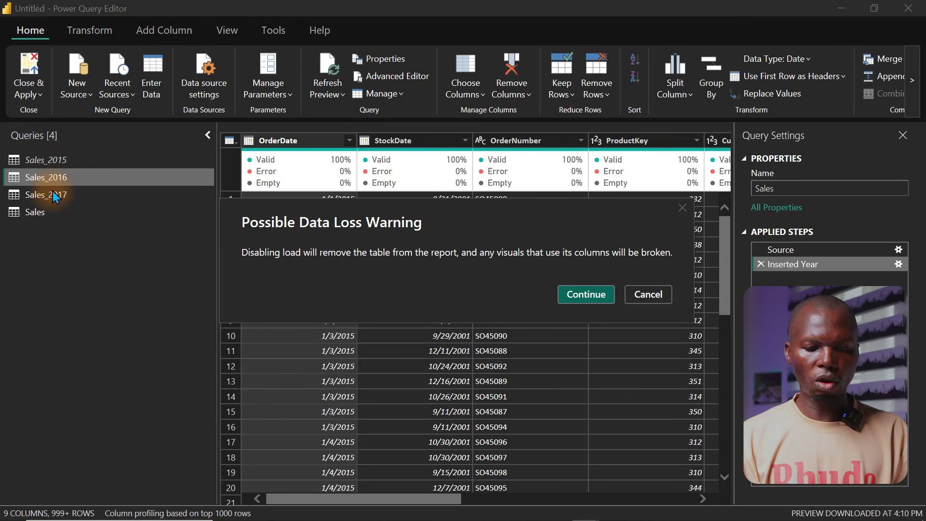
left_click(585, 294)
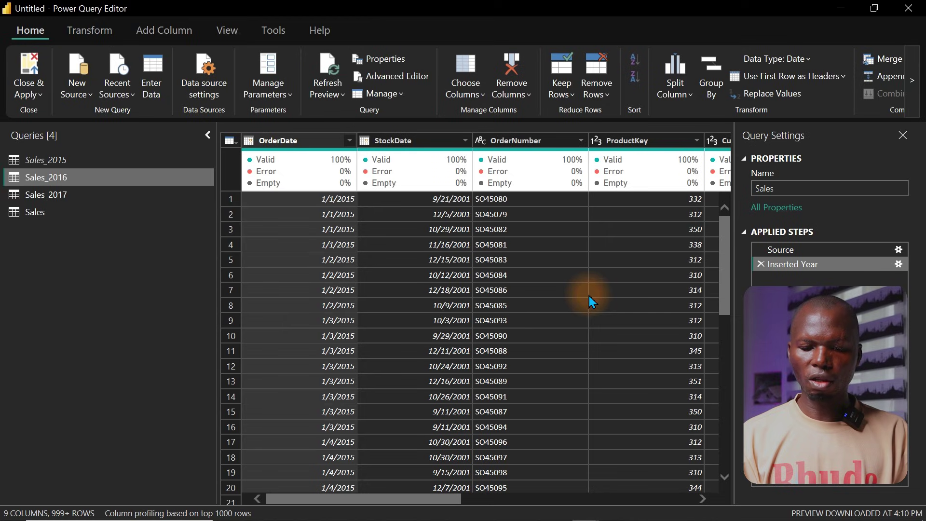
right_click(31, 195)
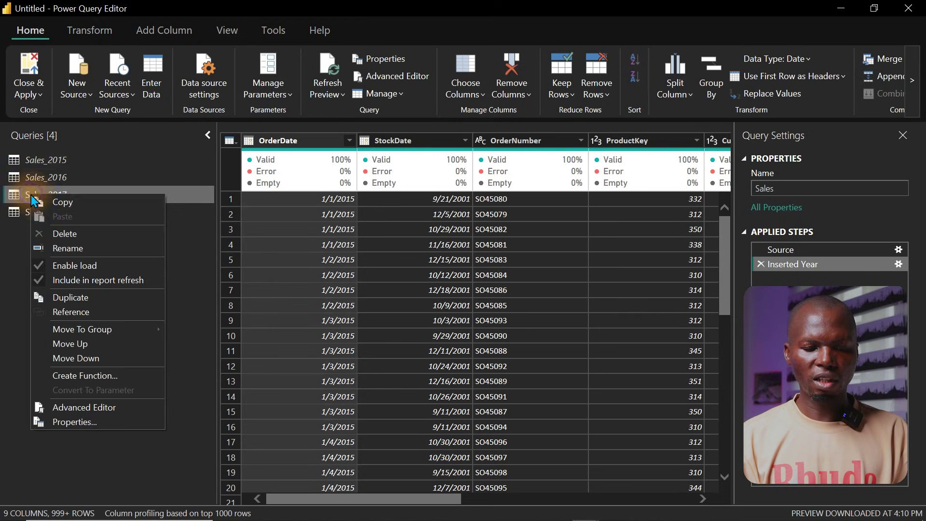
left_click(87, 270)
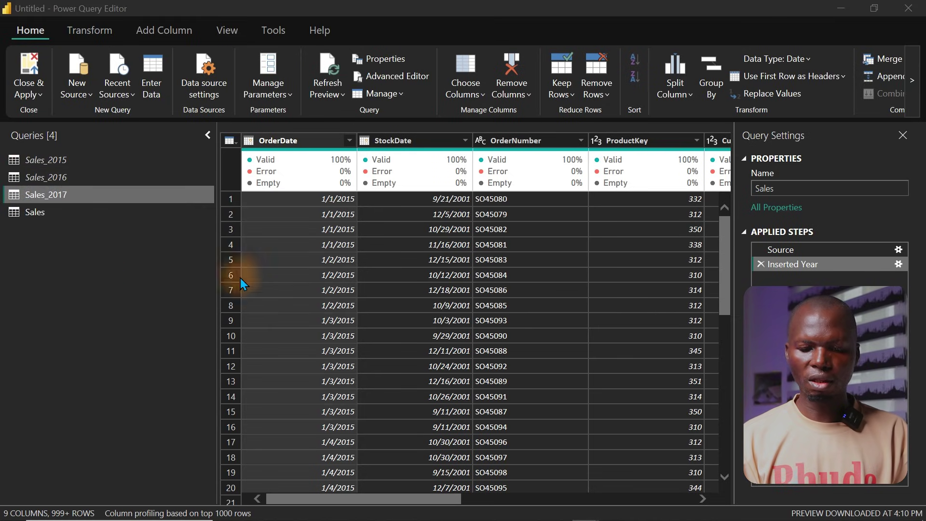
left_click(608, 296)
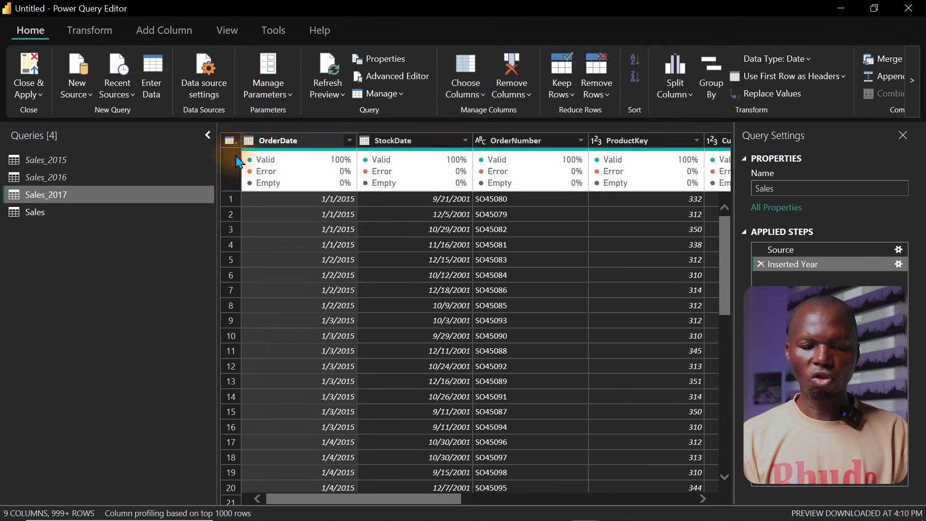
left_click(33, 72)
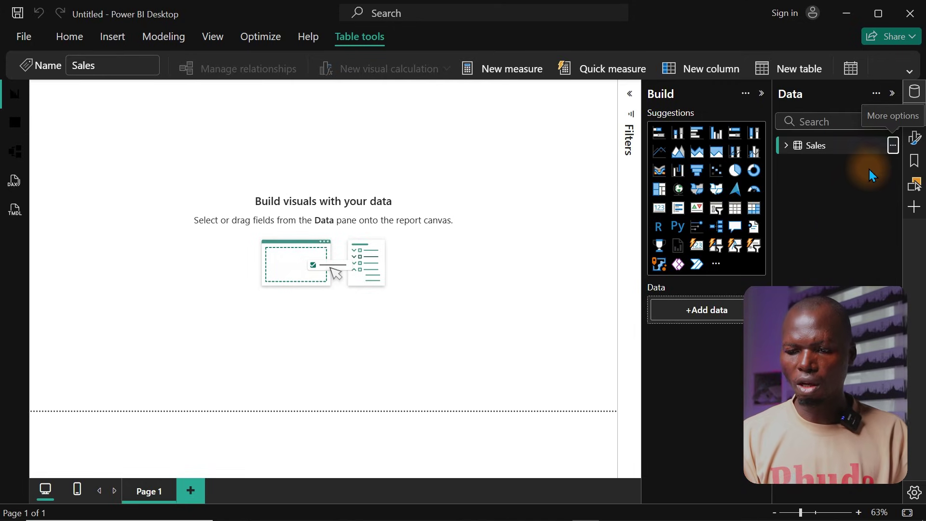
- Reopen the Sales table's query for editing and delete all four queries, Sales_2015 through Sales
left_click(892, 145)
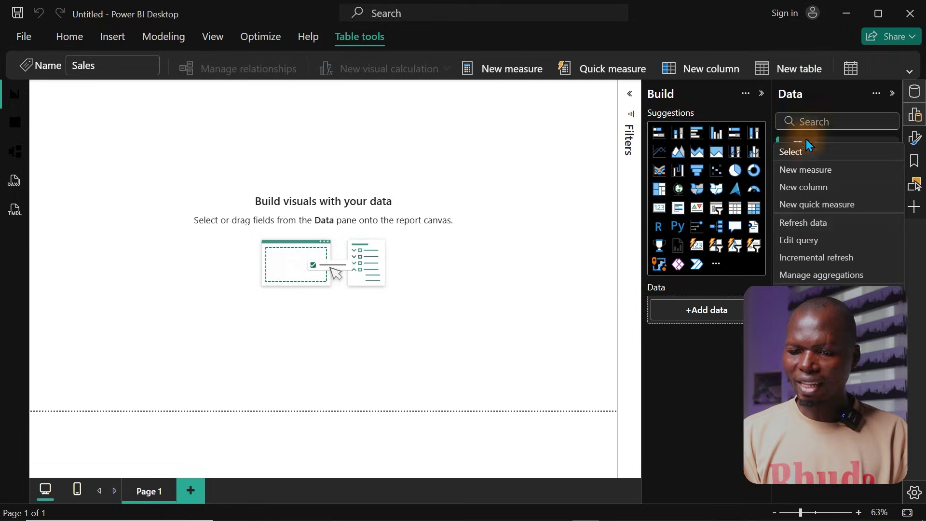
left_click(793, 241)
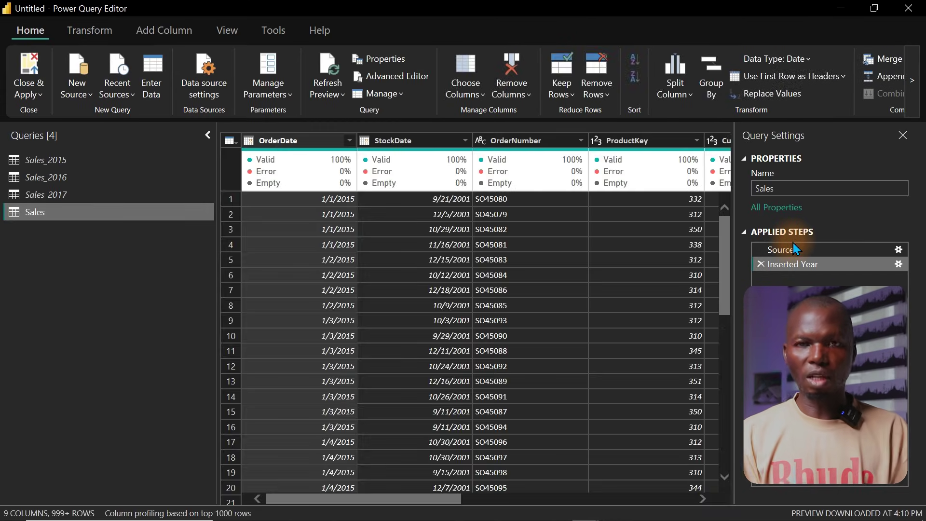
left_click(63, 160, "shift")
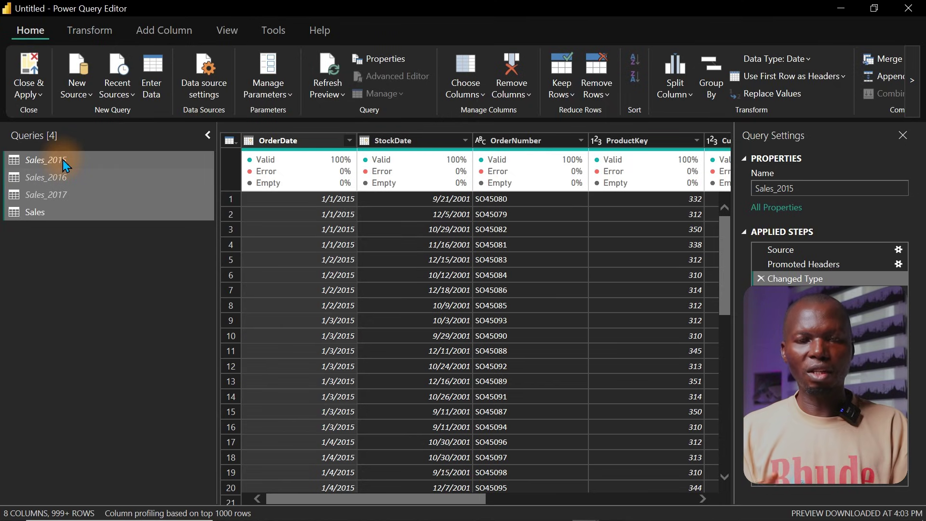
right_click(62, 160)
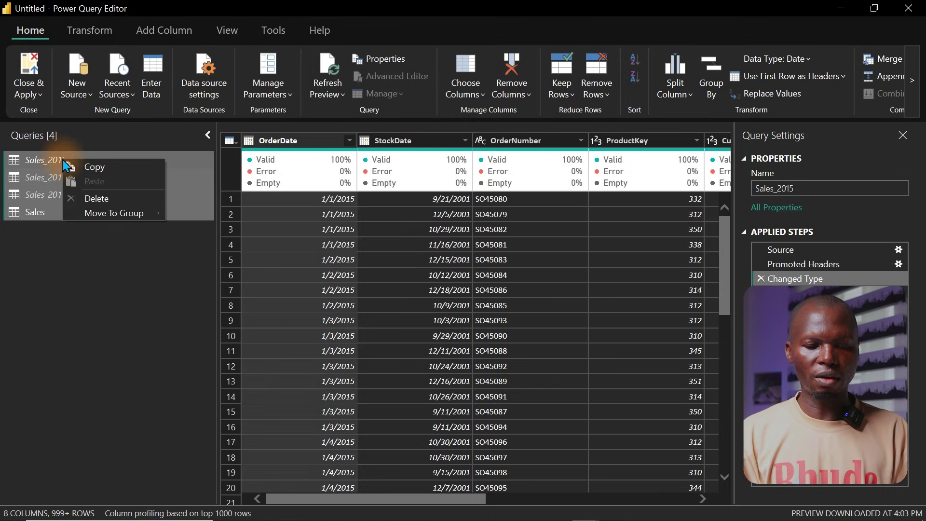
left_click(95, 201)
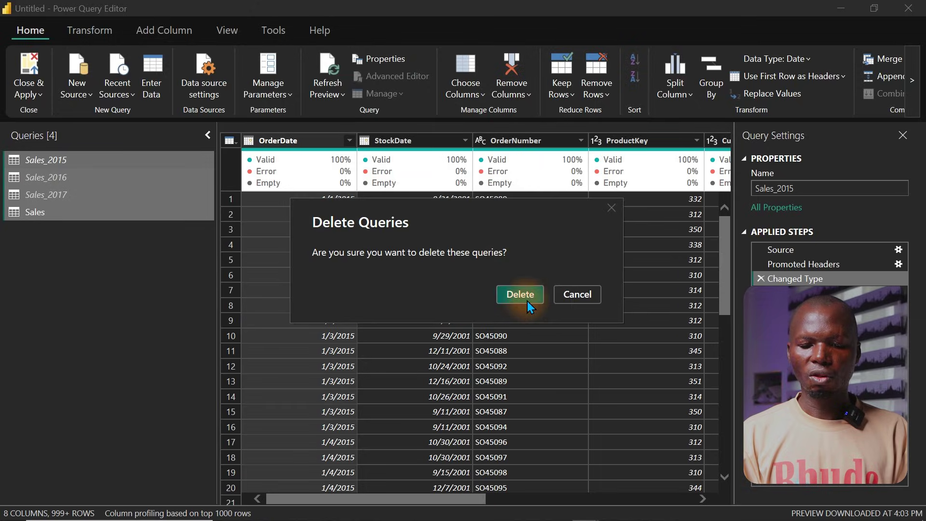
left_click(529, 296)
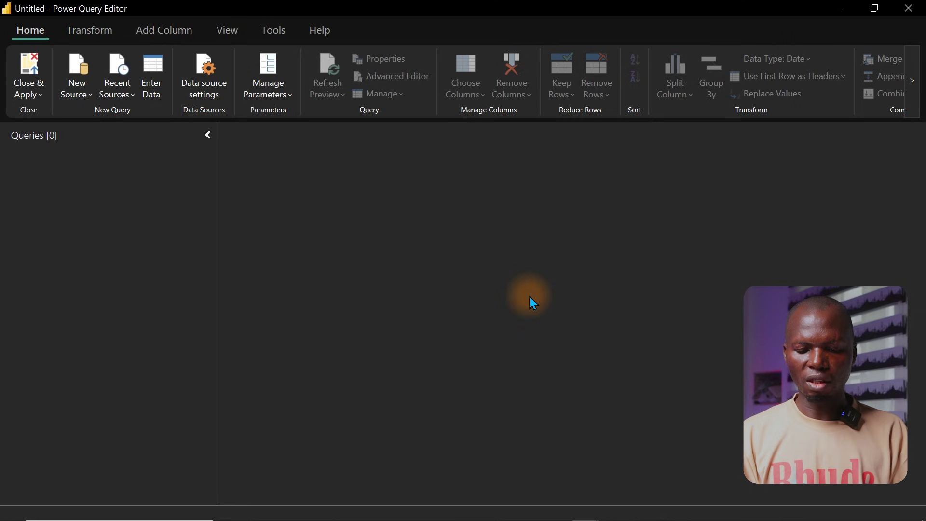
- Switch to File Explorer and create a folder named Transaction inside the Data Cleaning and Transformation folder
left_click(336, 511)
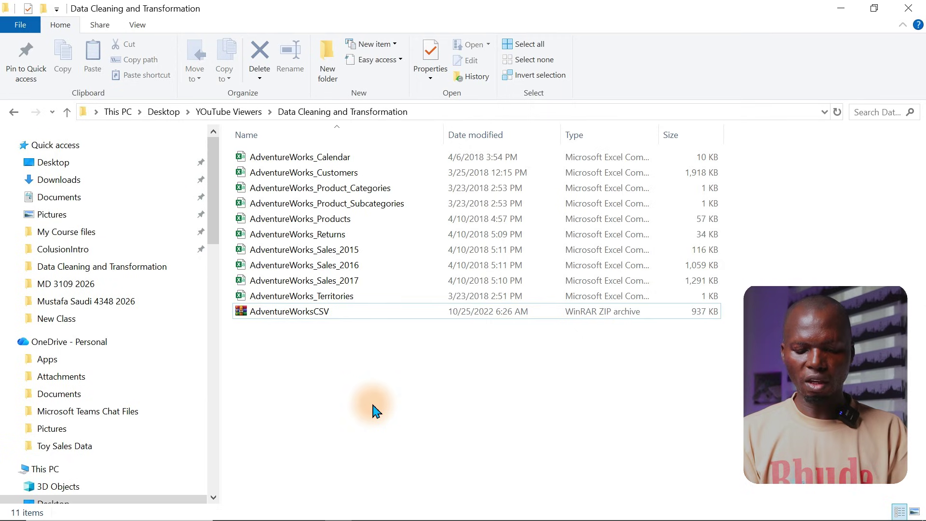
key("ctrl+shift+n")
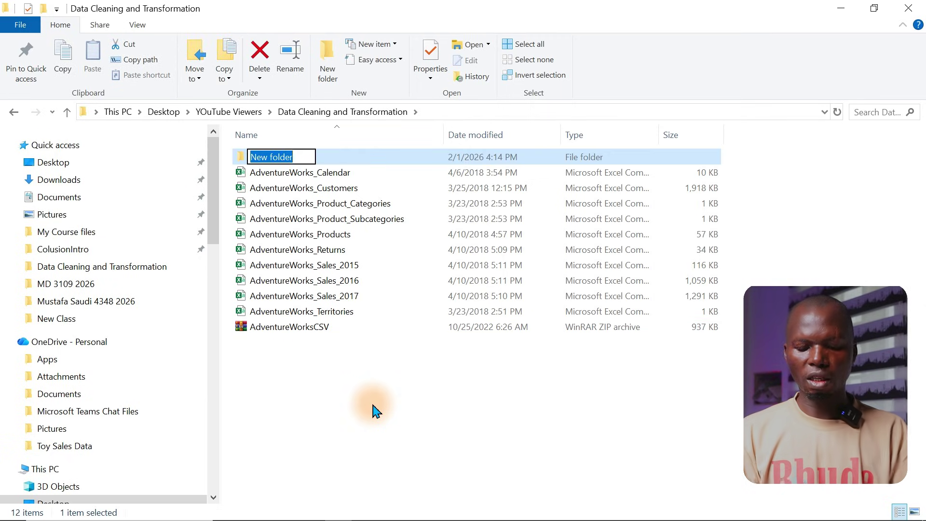
type("Tran")
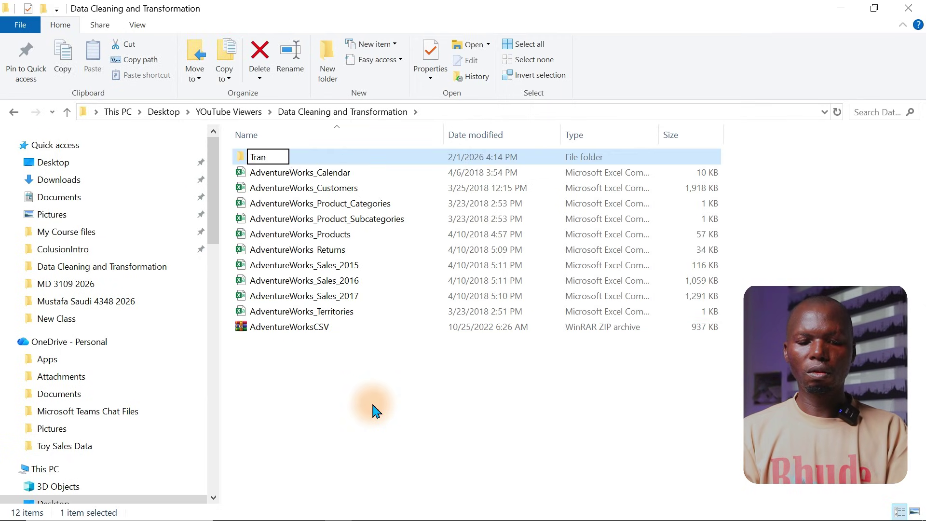
type("saction")
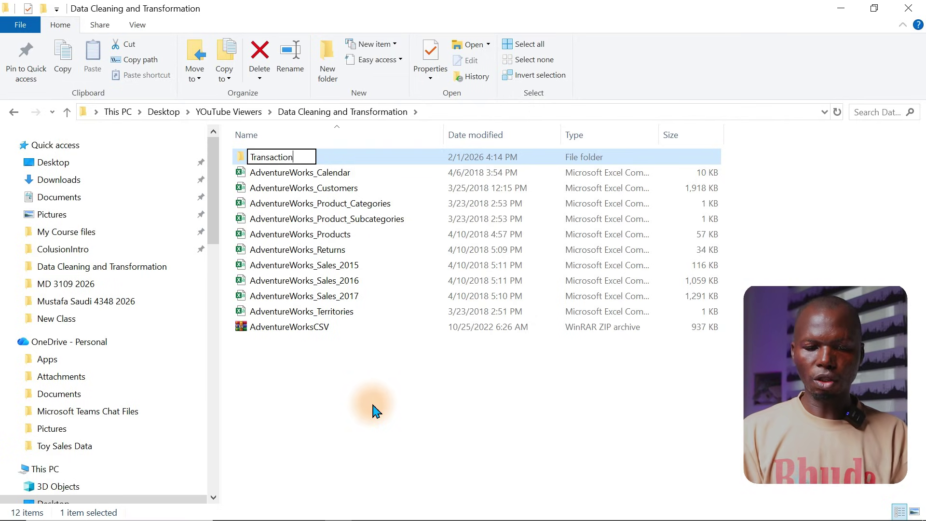
key("Return")
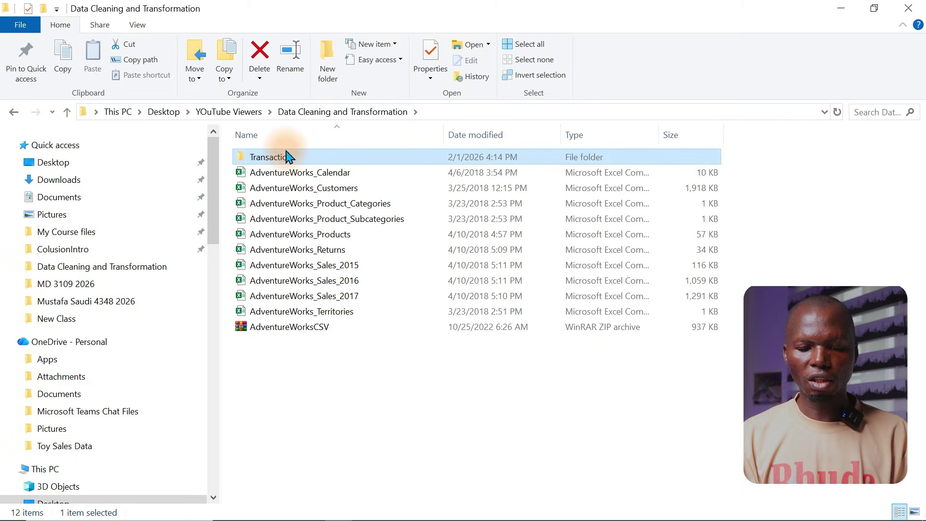
- Rename the Transaction folder as Database
left_click(286, 159)
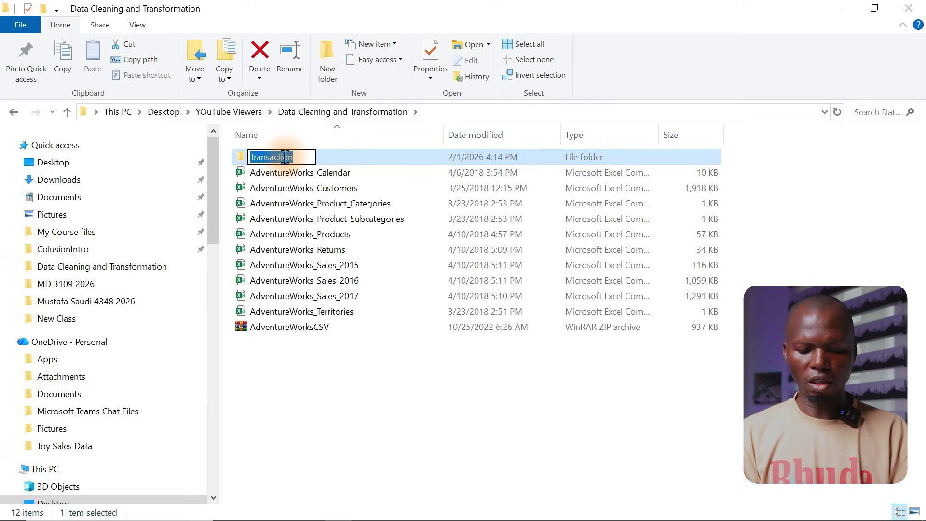
type("Data")
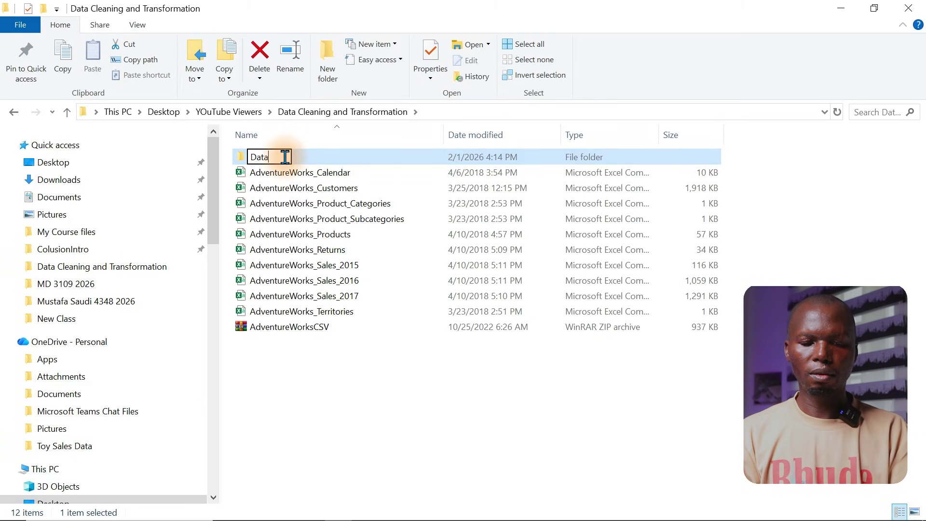
type("base")
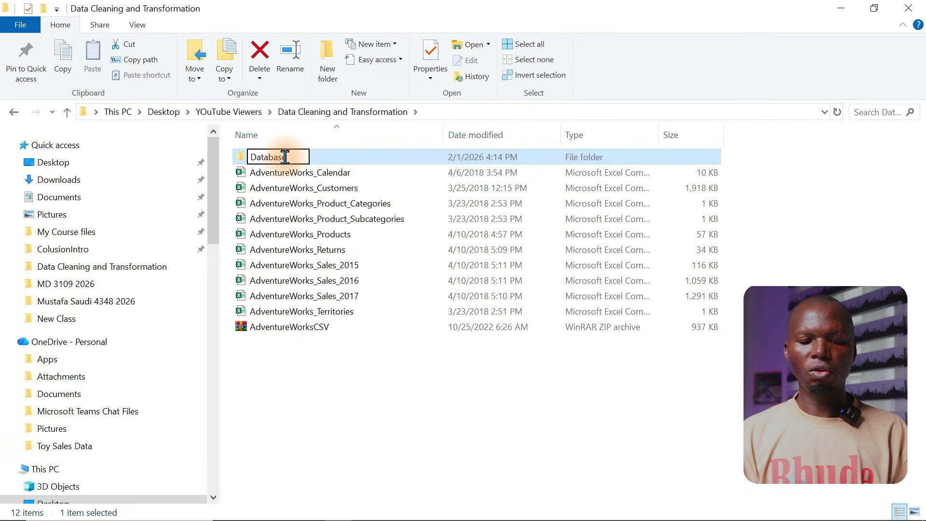
key("Return")
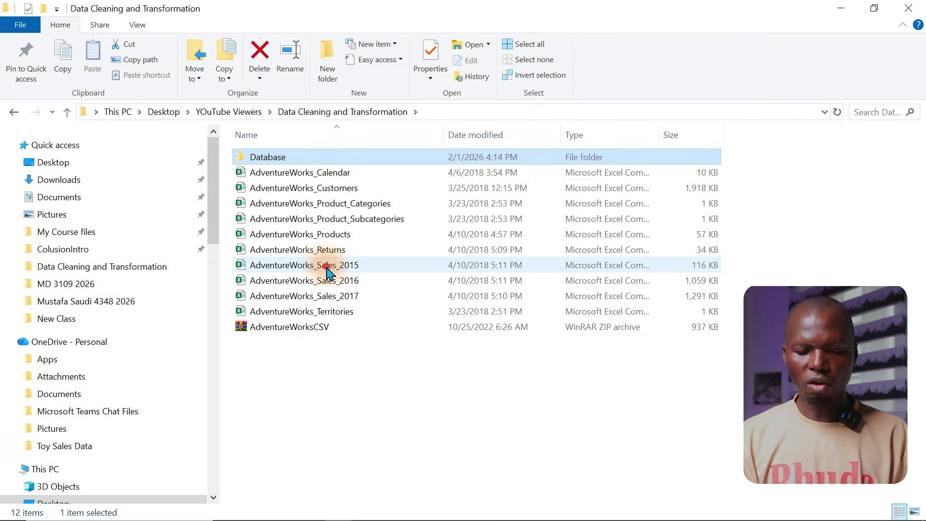
- Move the AdventureWorks_Sales_2015 and AdventureWorks_Sales_2016 files into the Database folder, check its contents and return to the parent folder
left_click(322, 265)
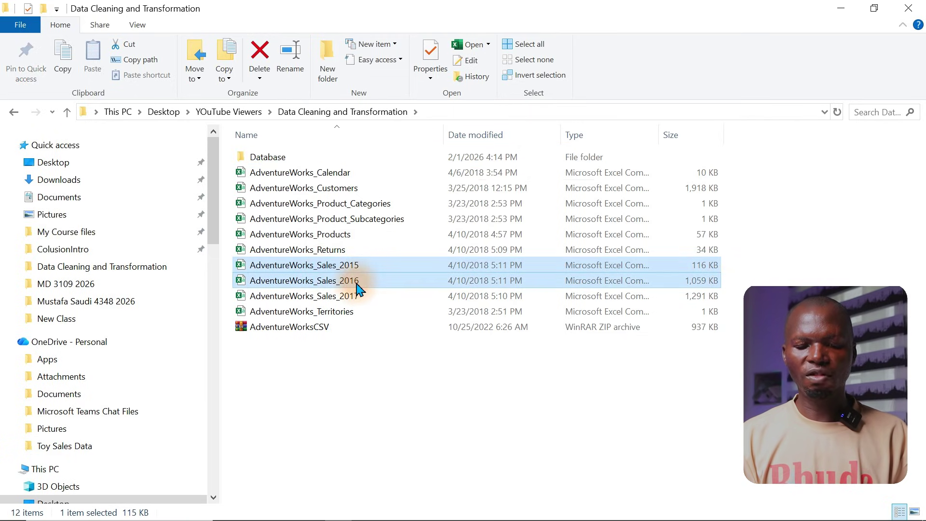
left_click(356, 283, "ctrl")
left_click_drag(361, 285, 268, 162)
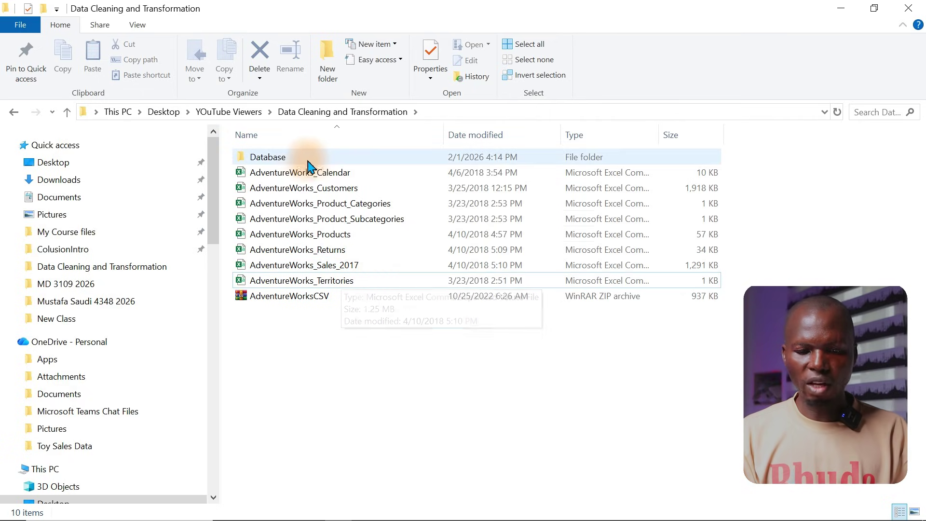
left_click(300, 160)
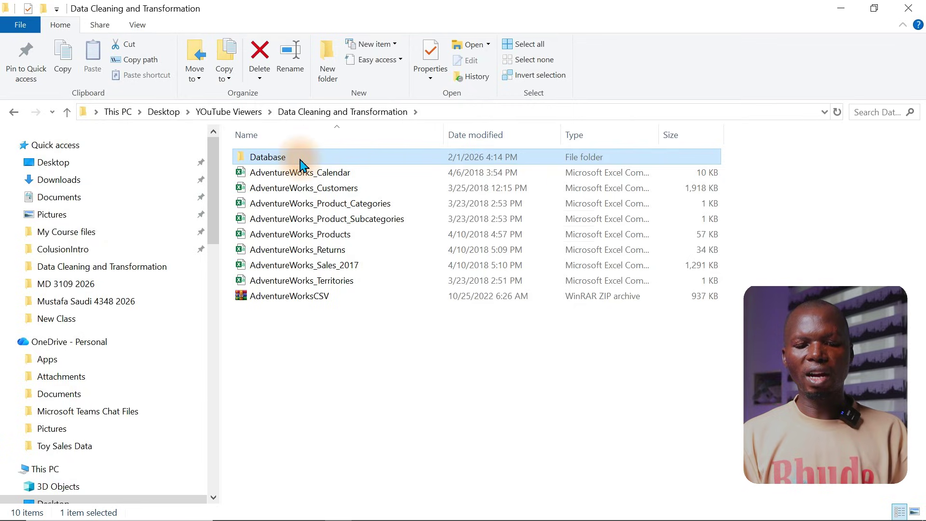
double_click(300, 159)
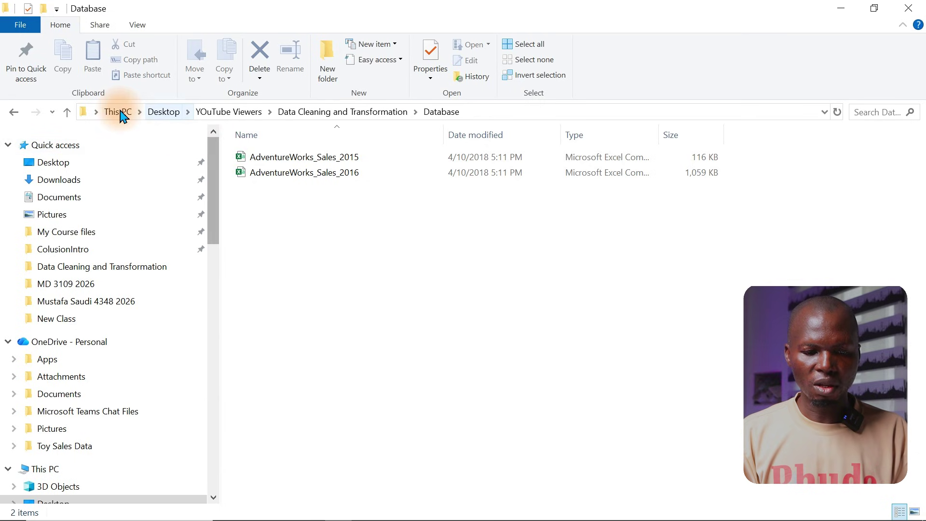
left_click(14, 112)
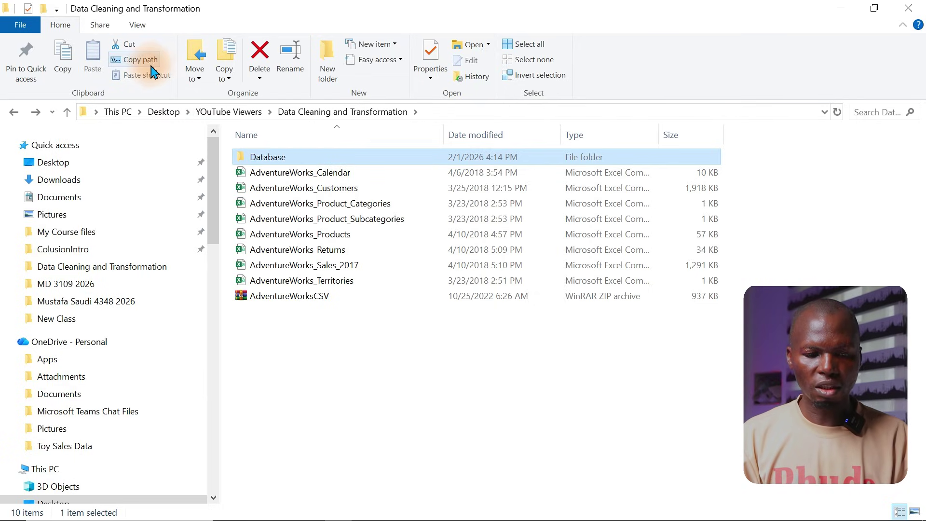
- Copy the Database folder's path and paste it into a new Notepad document
left_click(149, 60)
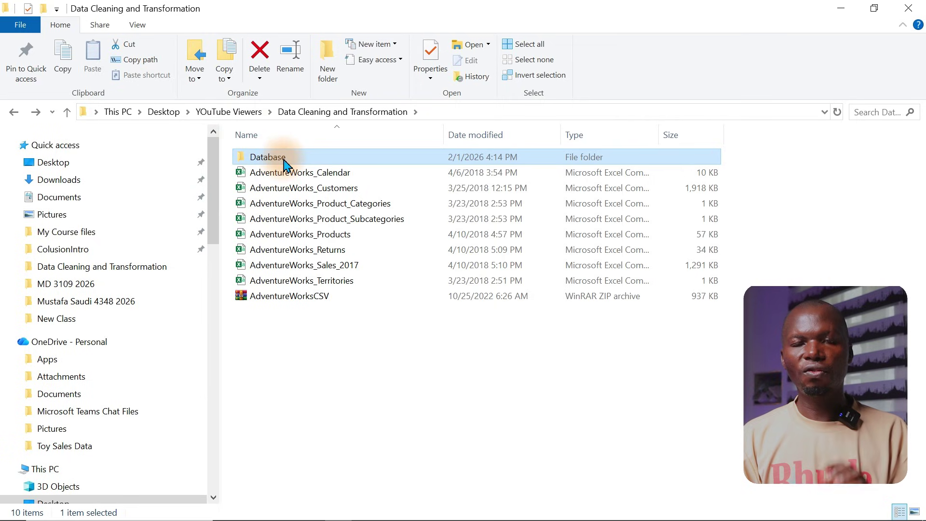
right_click(284, 162)
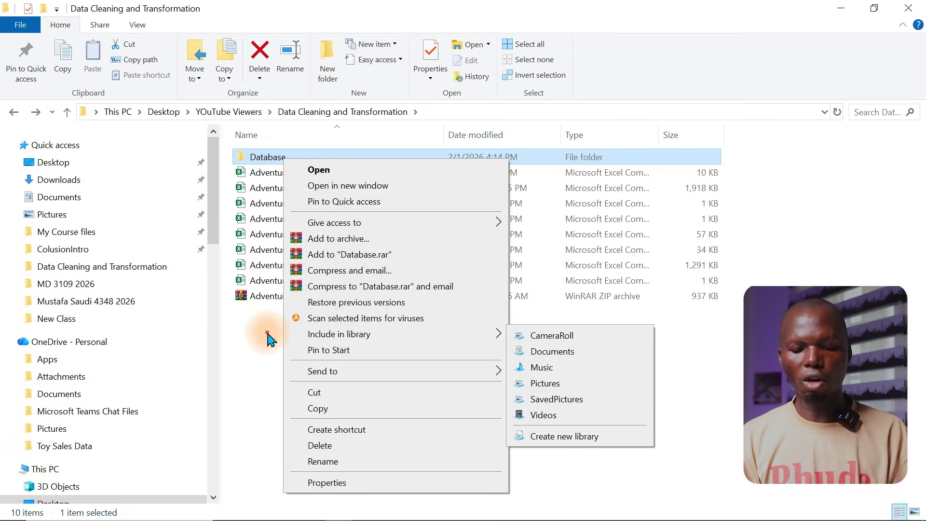
left_click(268, 339)
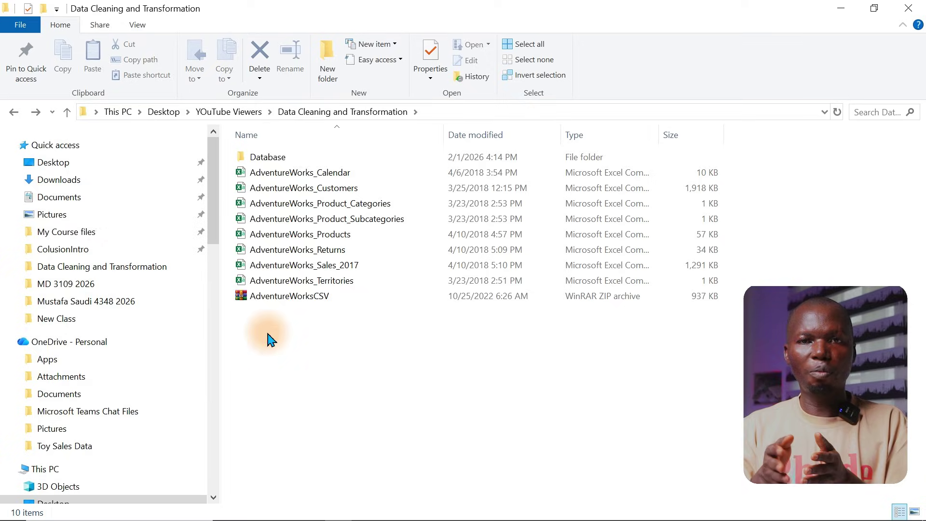
key("super")
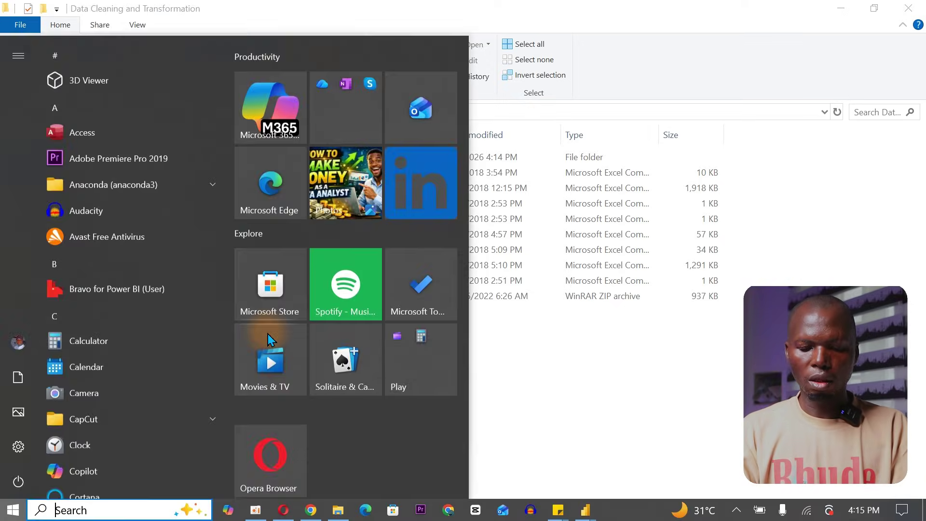
type("o")
key("BackSpace")
type("not")
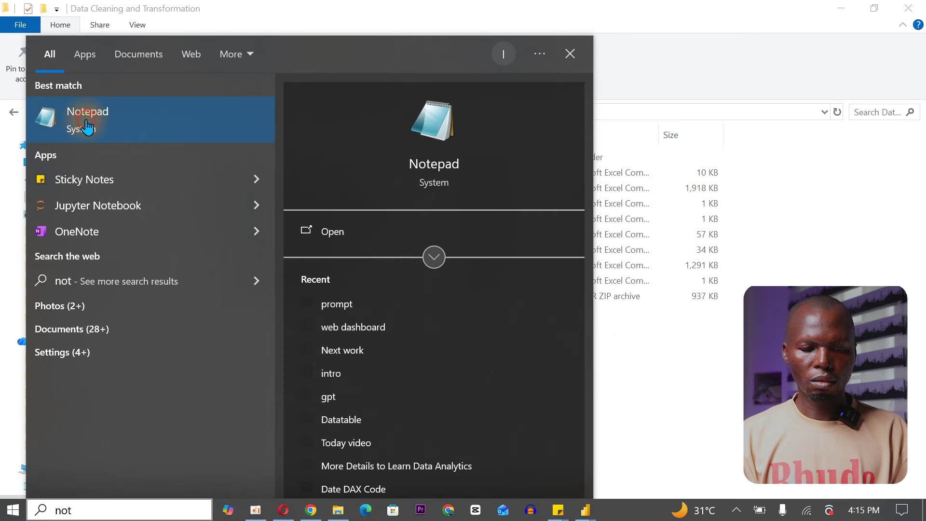
left_click(88, 127)
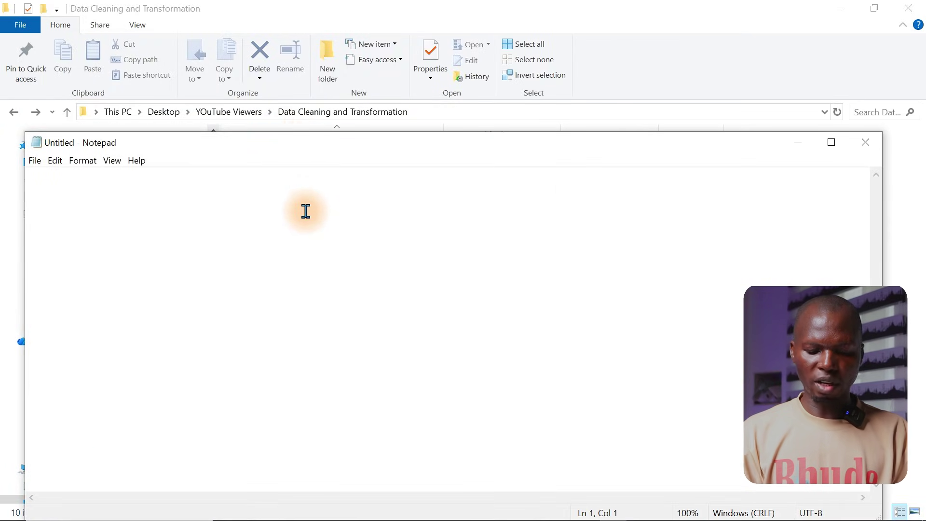
key("ctrl+v")
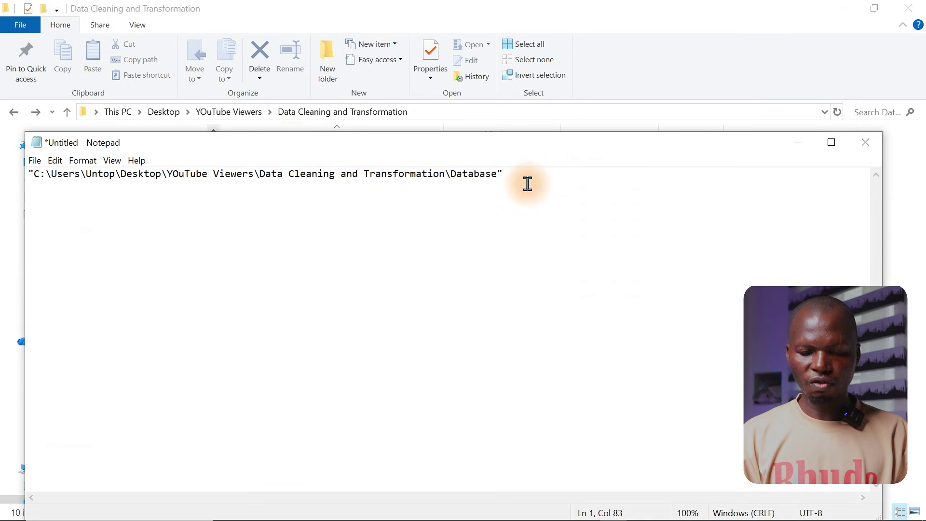
- Remove the quotation marks around the folder path, cut the whole path to the clipboard and minimize Notepad
scroll(528, 186, "up", 6)
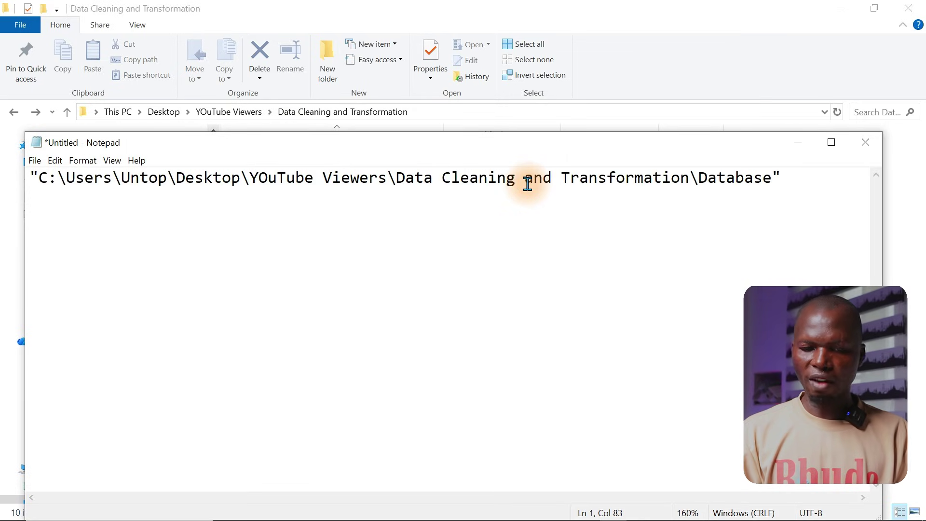
key("BackSpace")
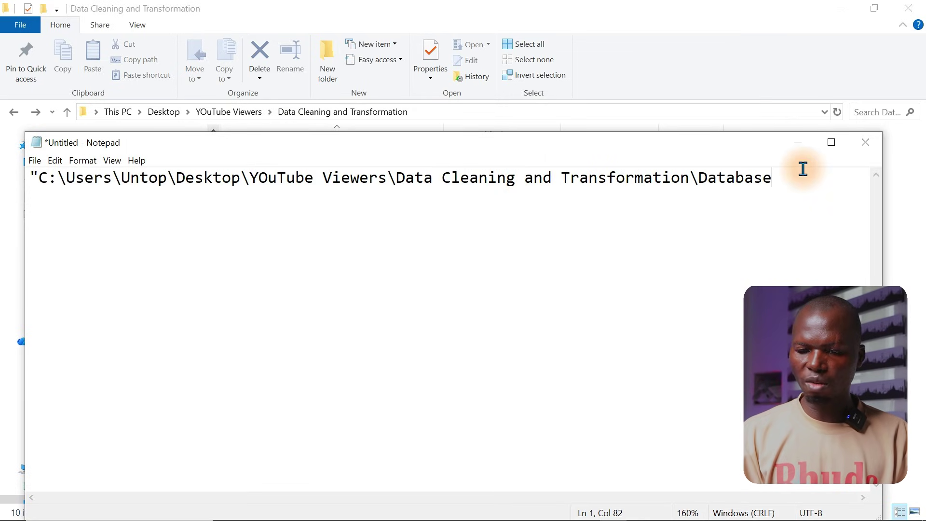
key("Home")
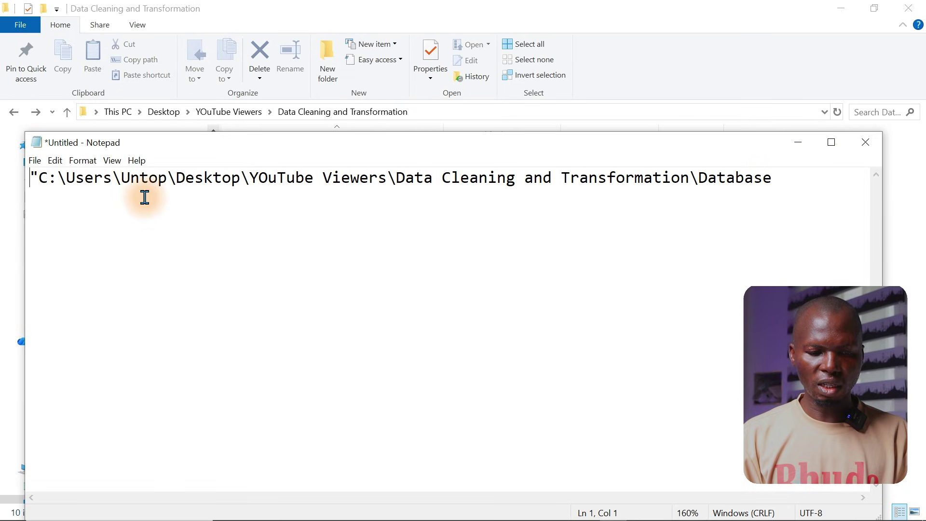
key("Delete")
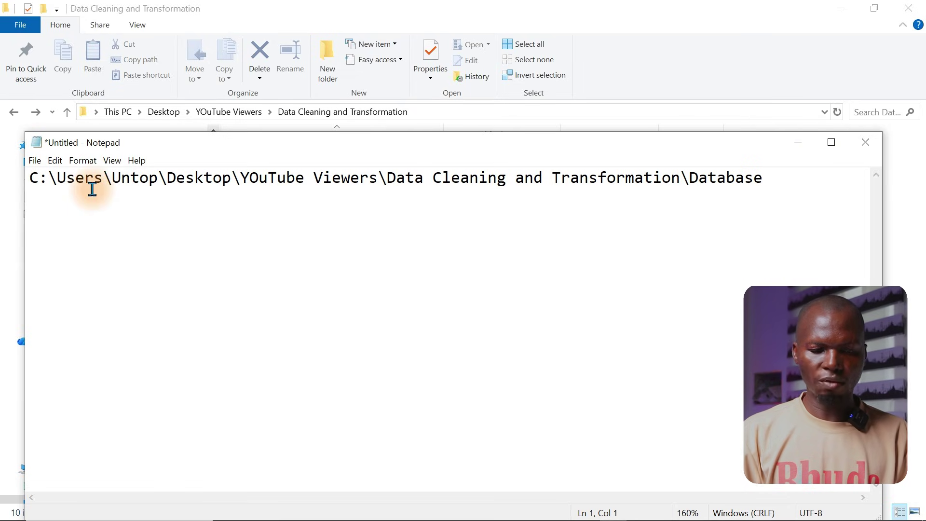
left_click(145, 180)
key("ctrl+a")
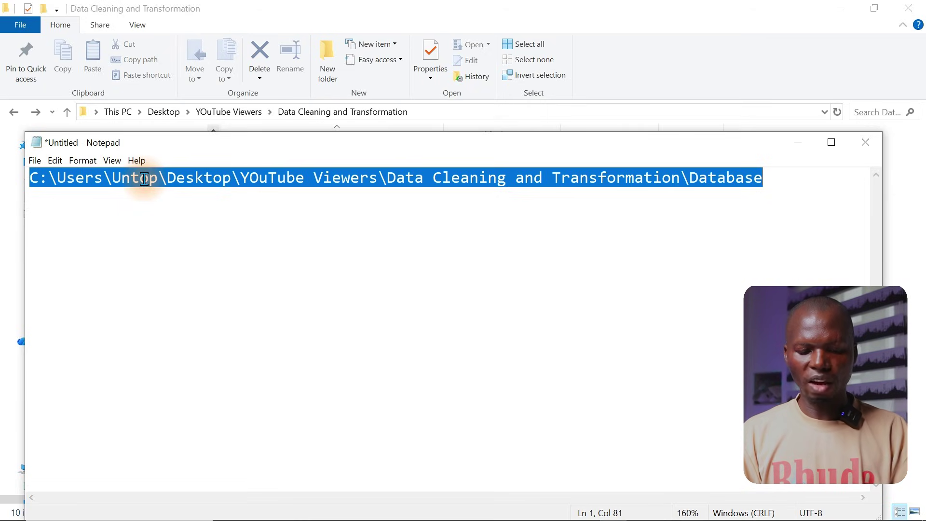
key("ctrl+x")
left_click(794, 145)
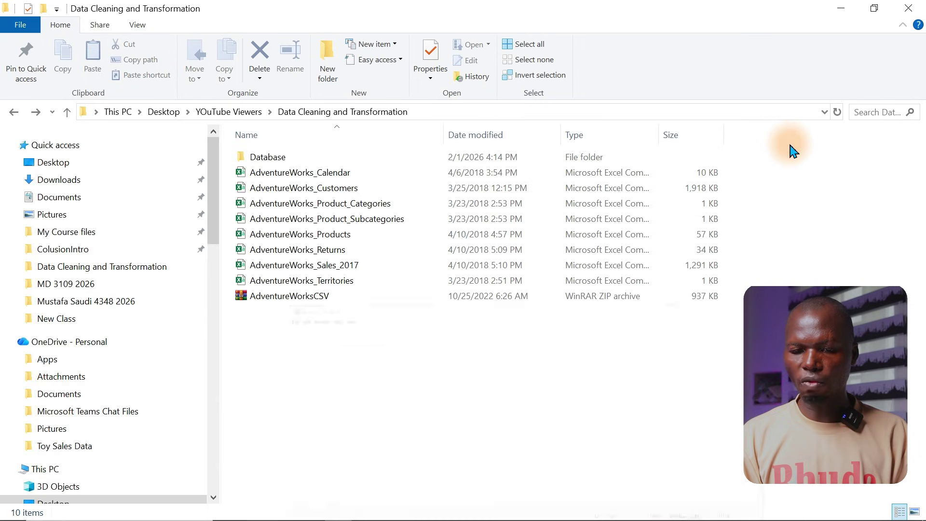
- Switch to Power Query Editor and start a new data source connection of type Folder
mouse_move(512, 520)
left_click(583, 512)
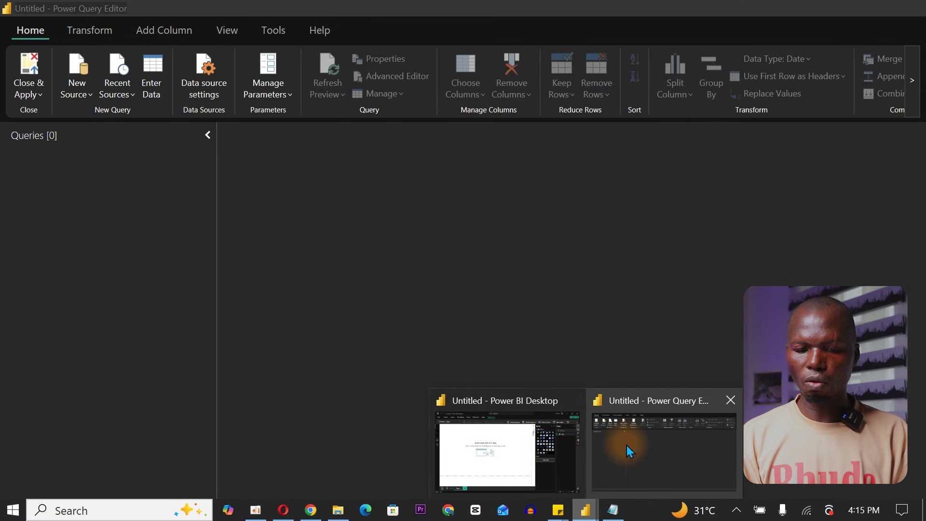
left_click(628, 450)
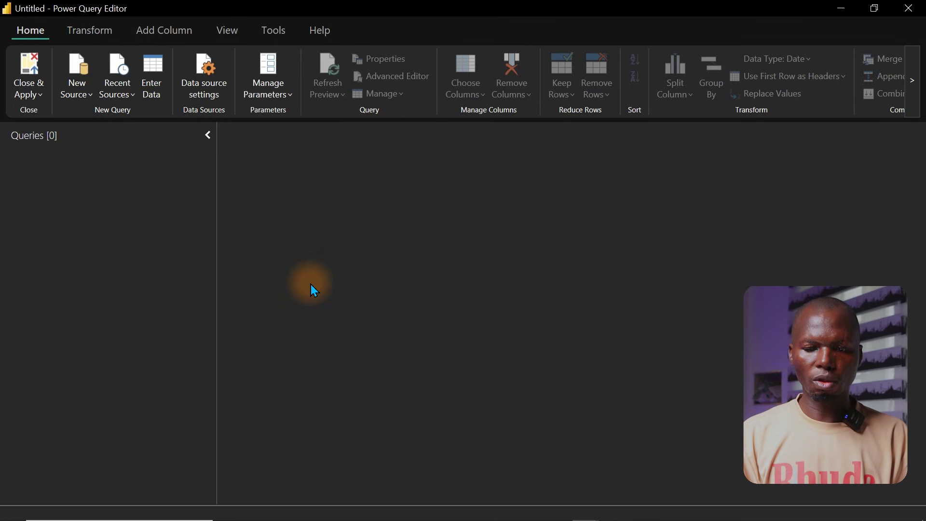
left_click(86, 96)
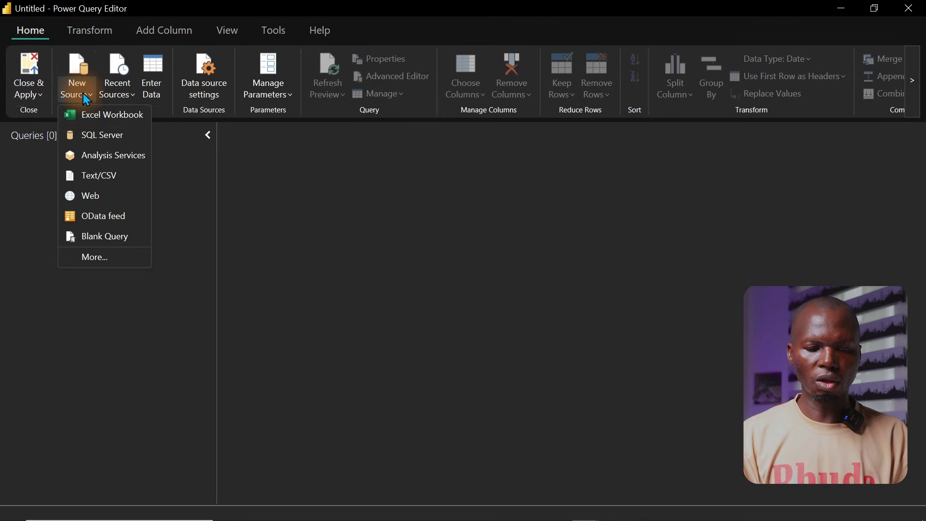
left_click(91, 256)
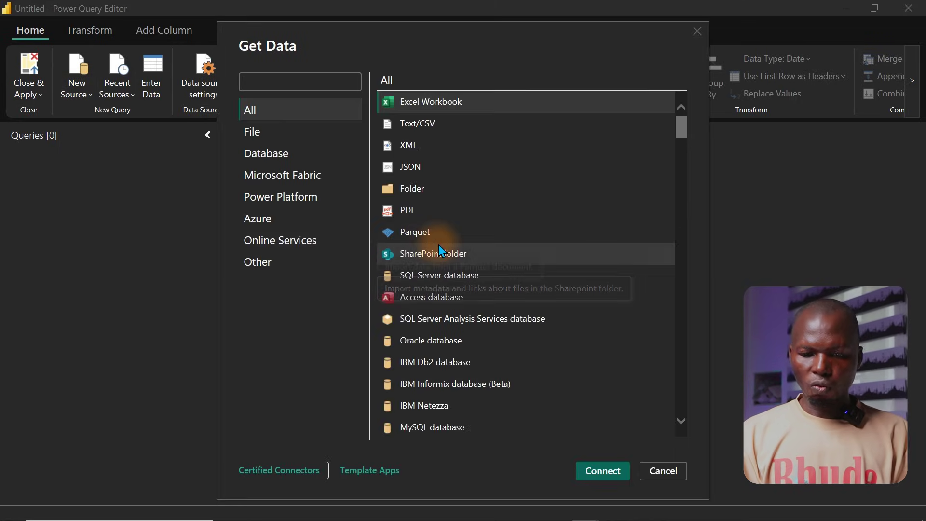
left_click(416, 190)
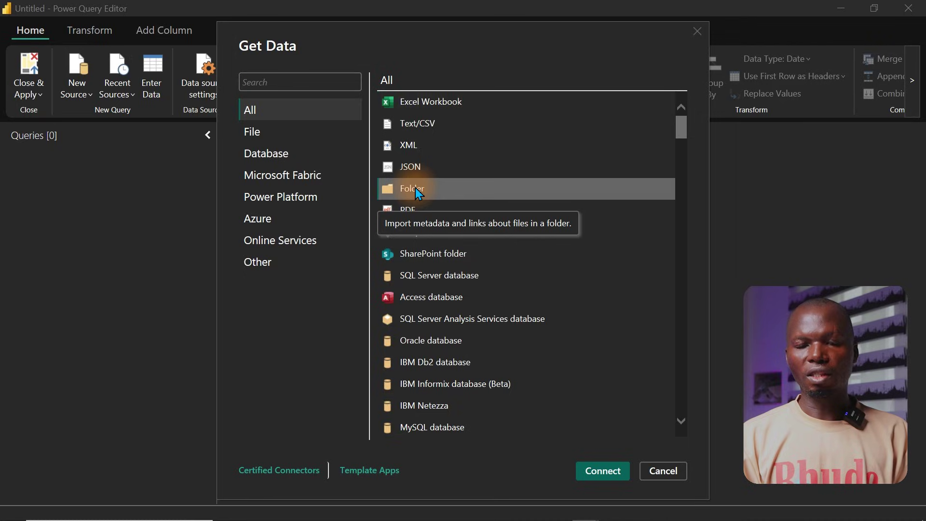
left_click(596, 472)
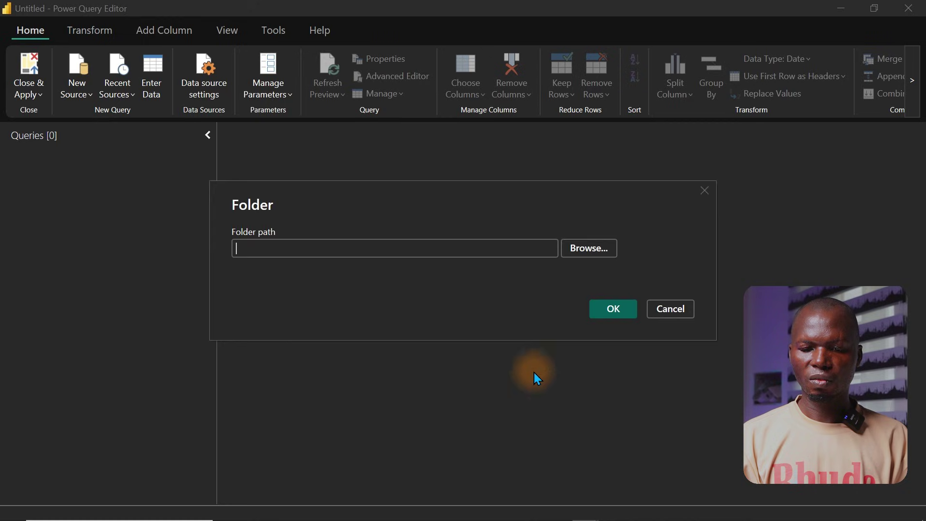
- Enter the copied Database folder path, then combine and transform its files with the first file as sample and comma delimiter
left_click(438, 251)
key("ctrl+v")
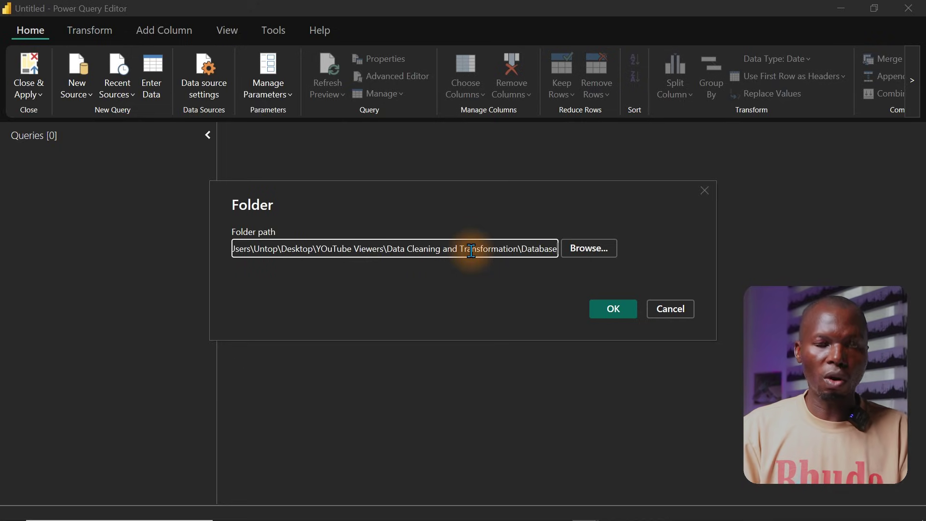
left_click(603, 313)
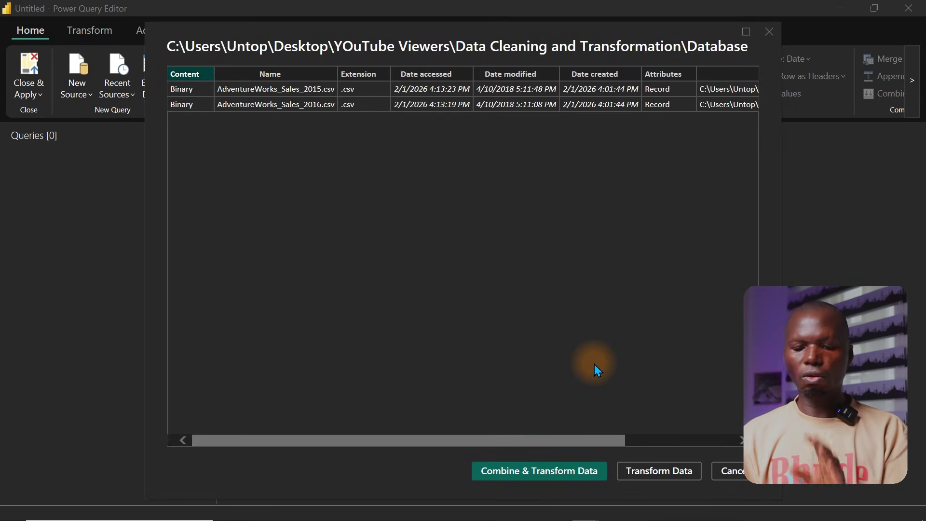
left_click(544, 466)
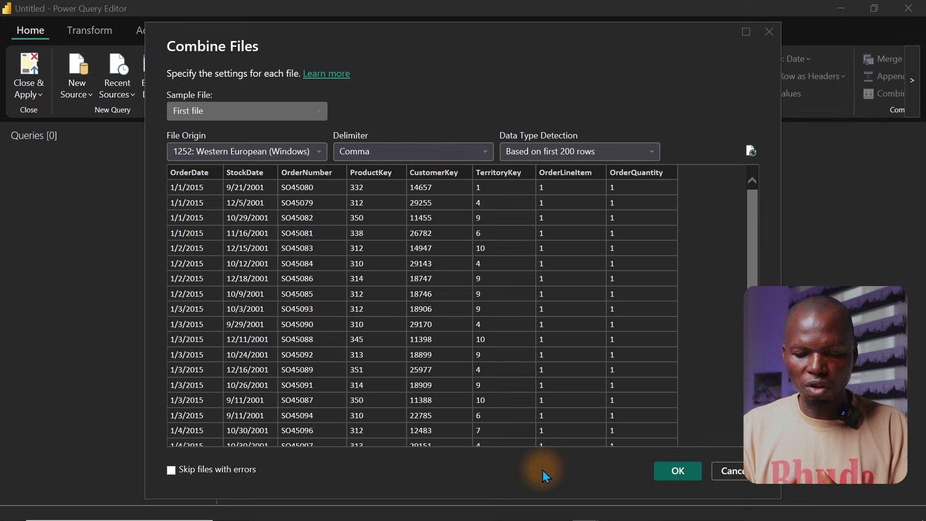
left_click(690, 471)
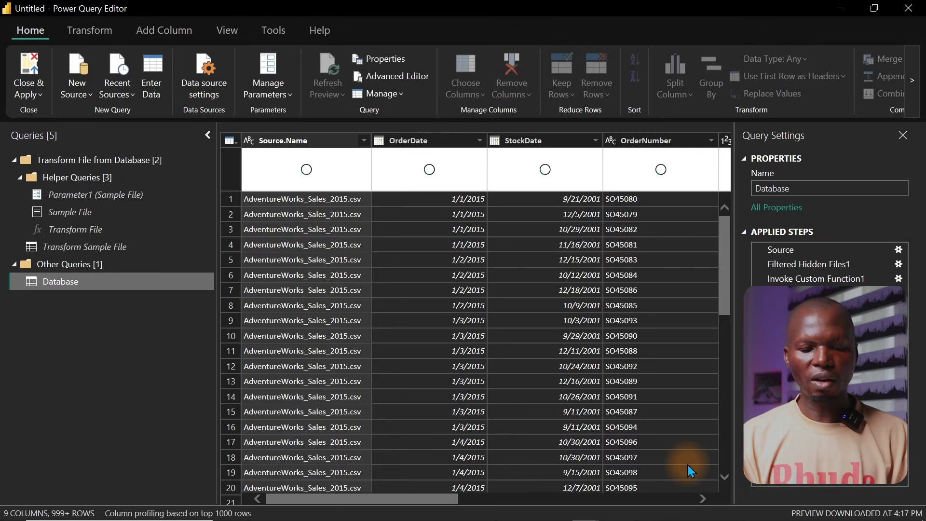
- Collapse the Transform File from Database query group and rename the Database query as Transacation
left_click(15, 160)
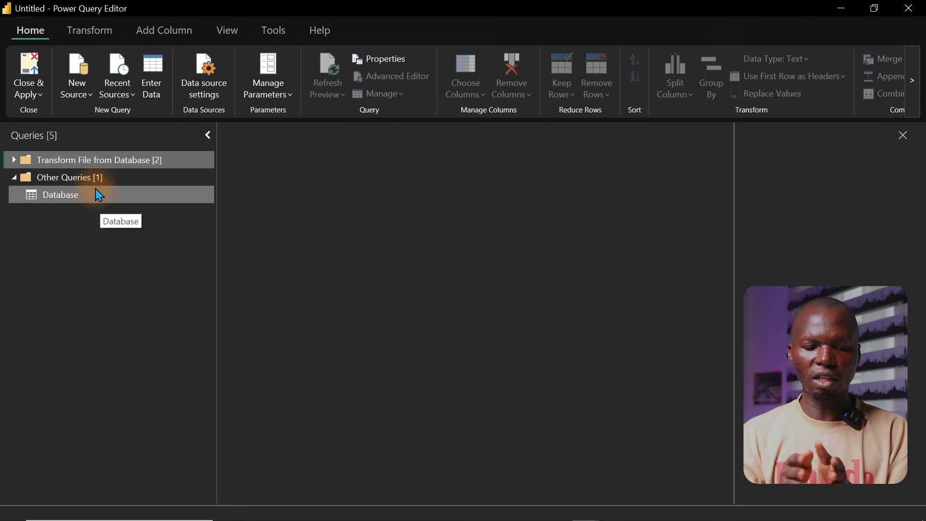
left_click(64, 199)
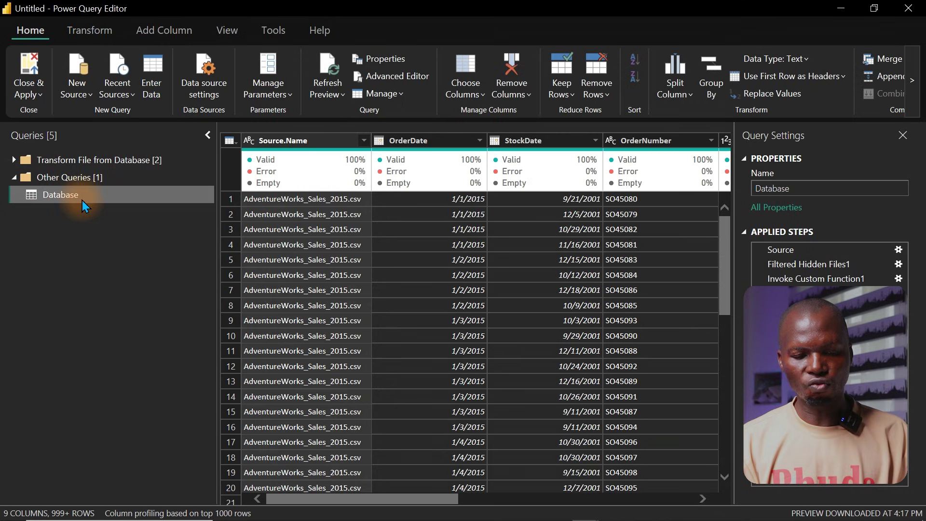
left_click(805, 188)
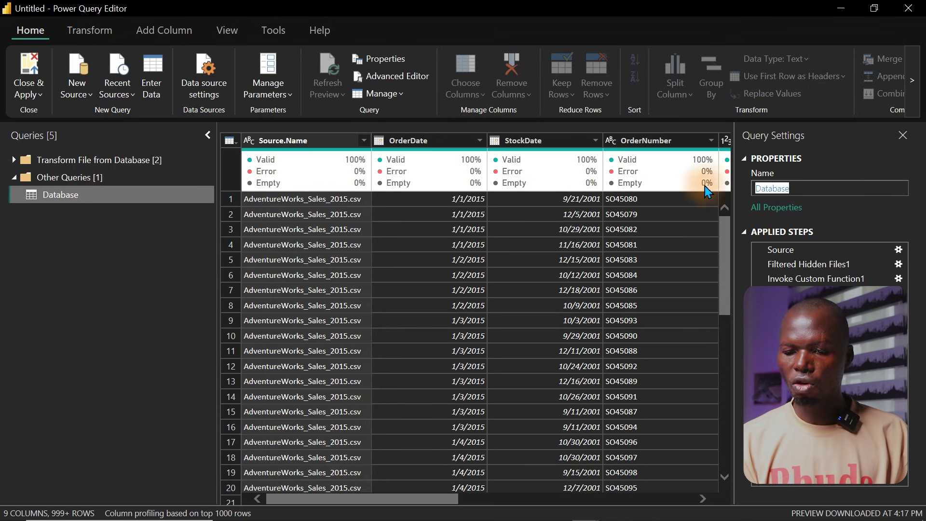
type("Transat")
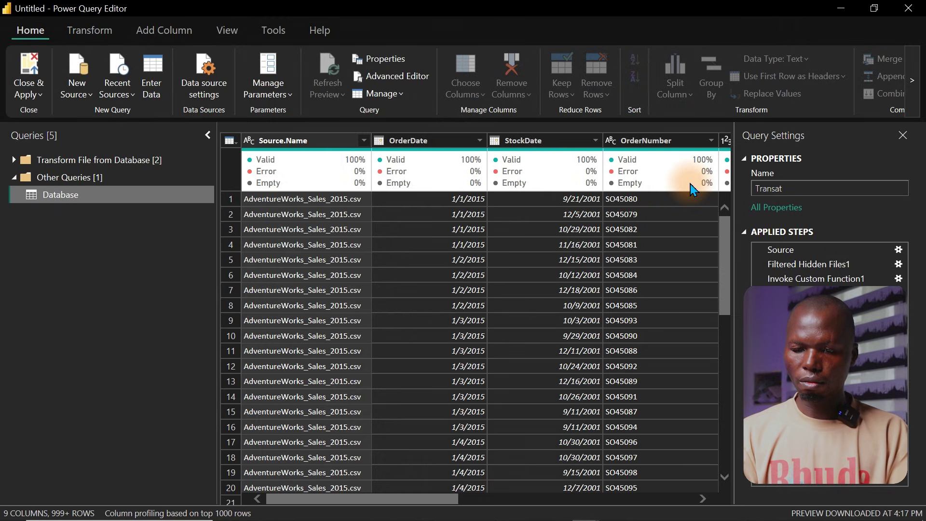
key("BackSpace")
type("cation")
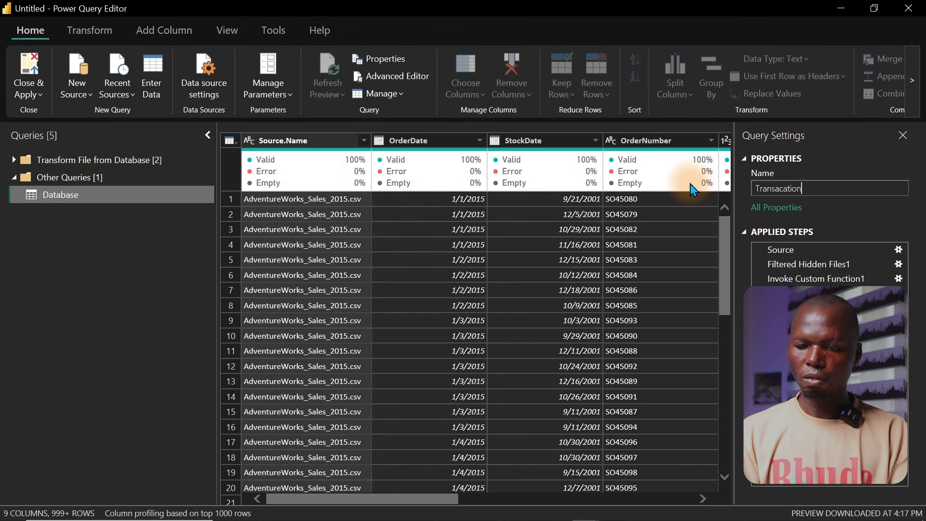
key("Return")
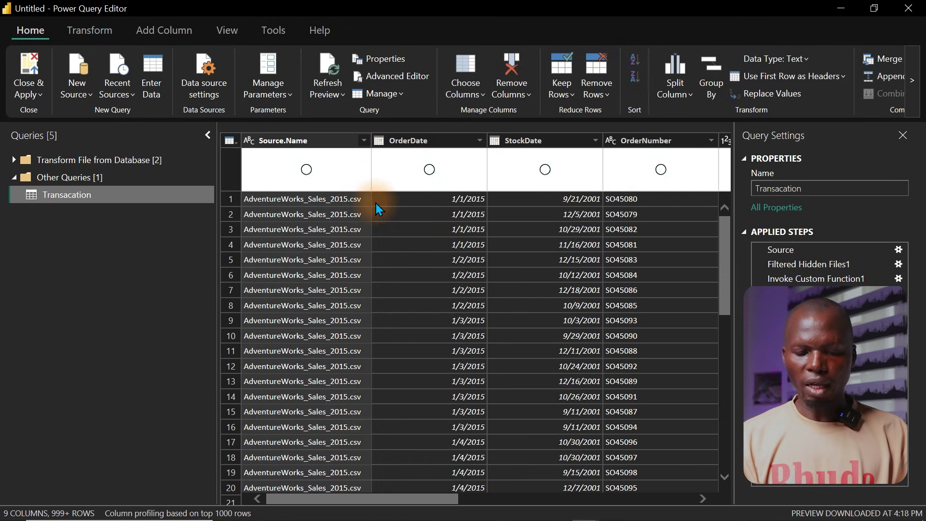
- Remove the Source.Name column from the Transacation query and add a Year column derived from OrderDate
left_click(307, 143)
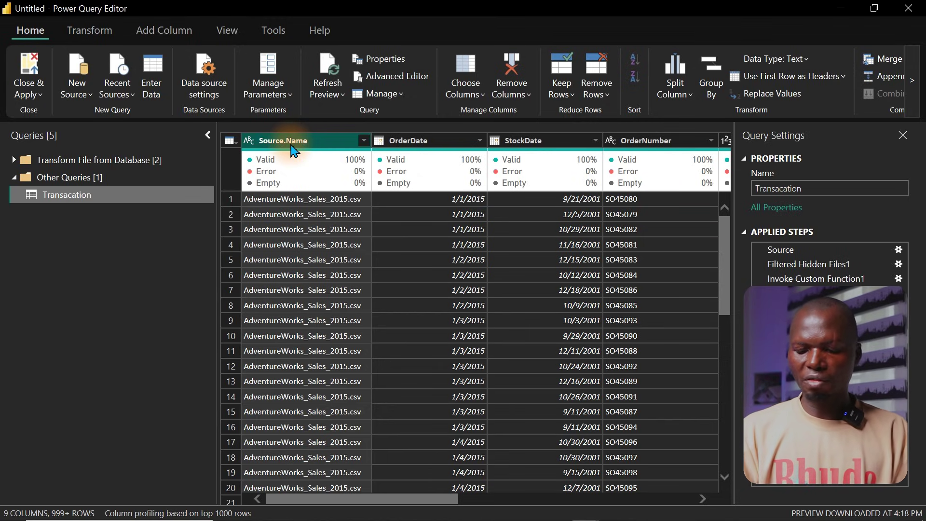
key("Delete")
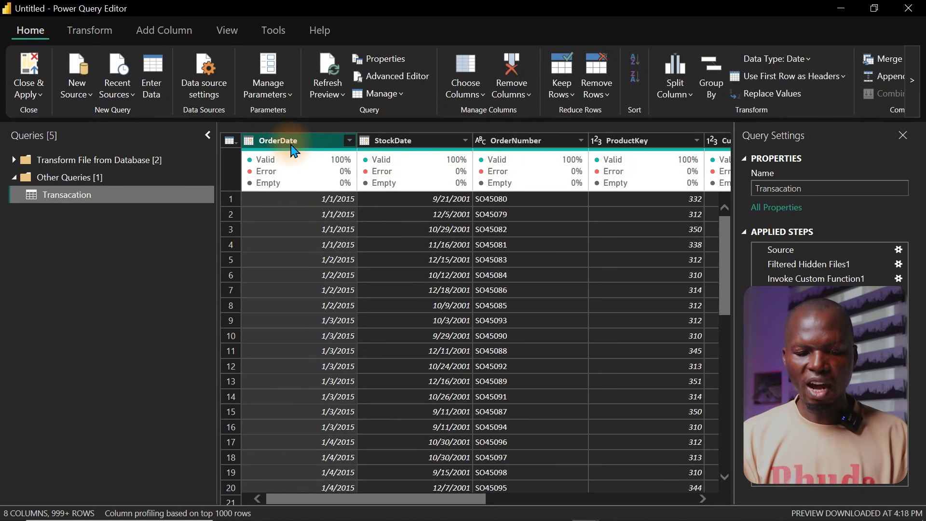
mouse_move(315, 185)
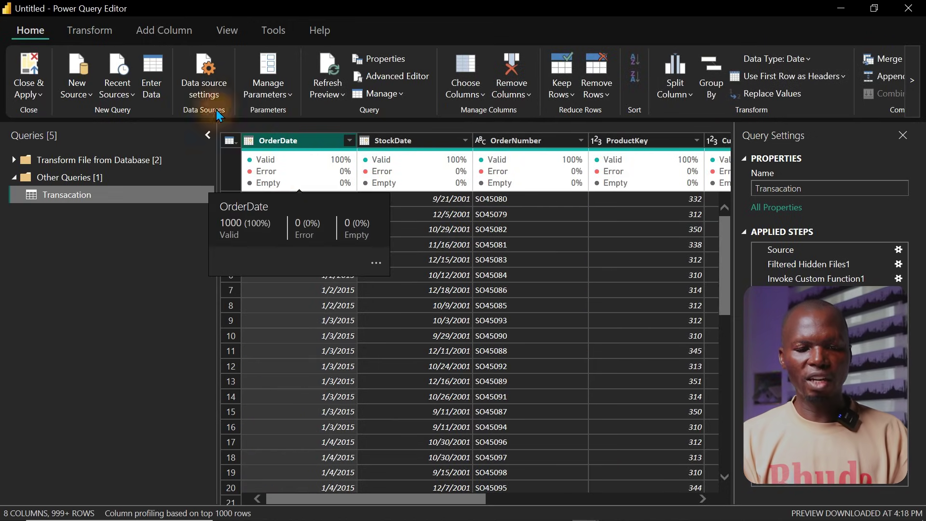
left_click(100, 35)
left_click(139, 31)
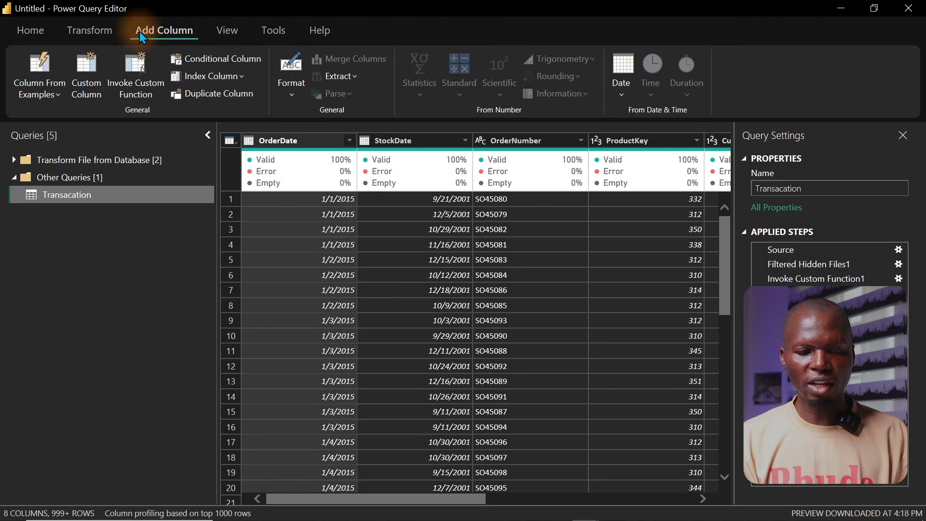
left_click(290, 144)
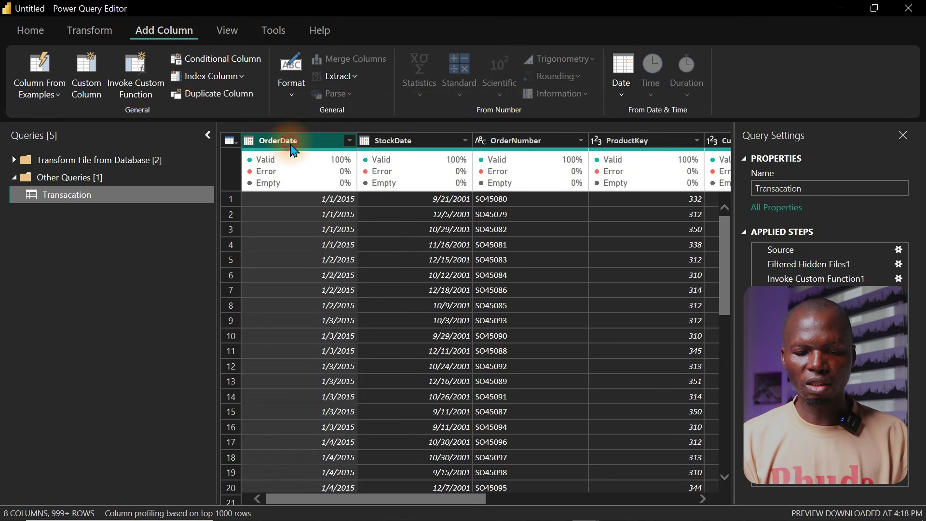
left_click(621, 97)
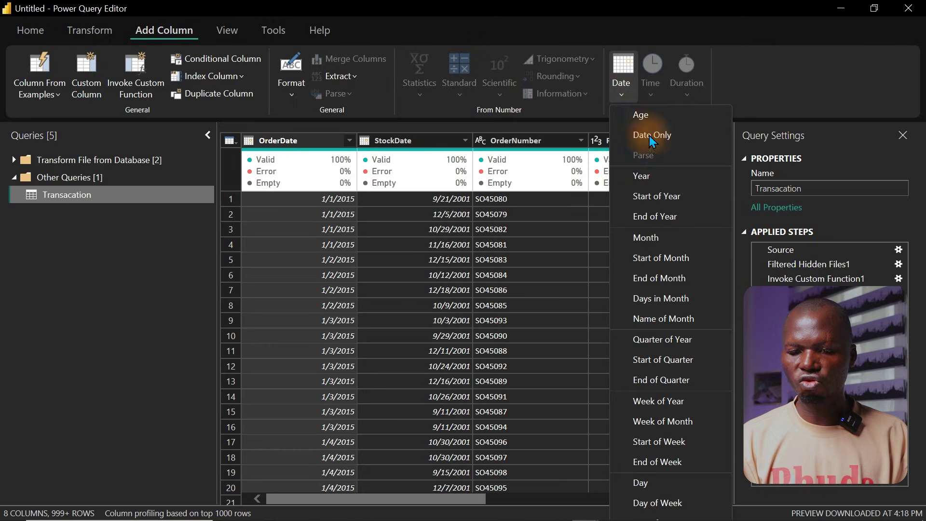
left_click(642, 175)
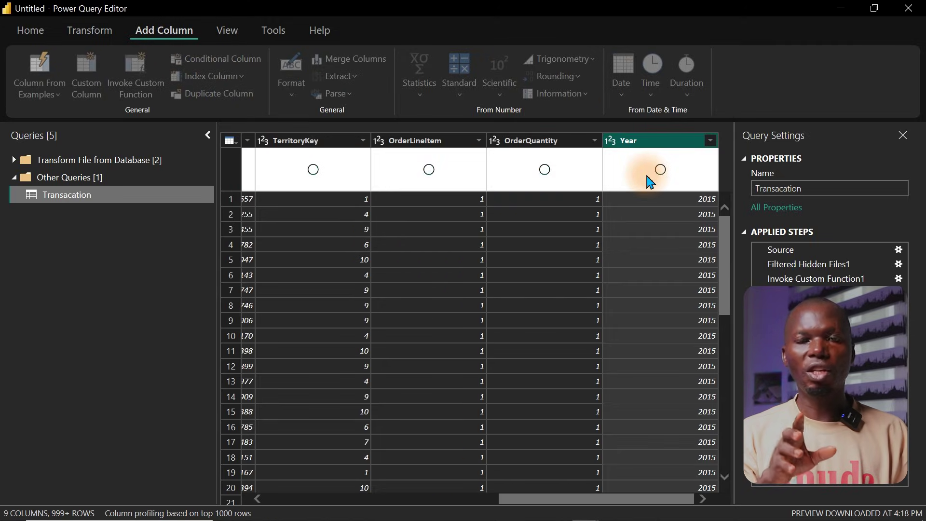
- Load the complete list of values in the Year column's filter to check which years are included
left_click(711, 141)
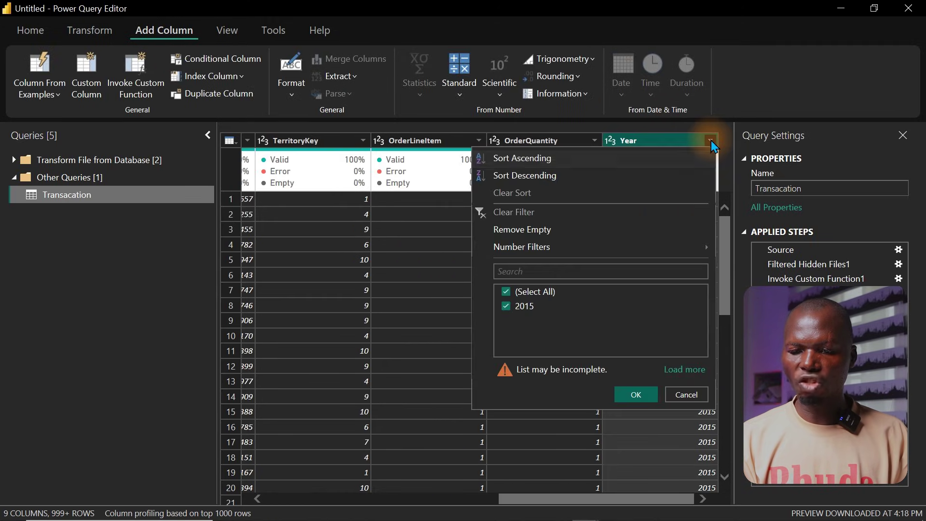
left_click(687, 369)
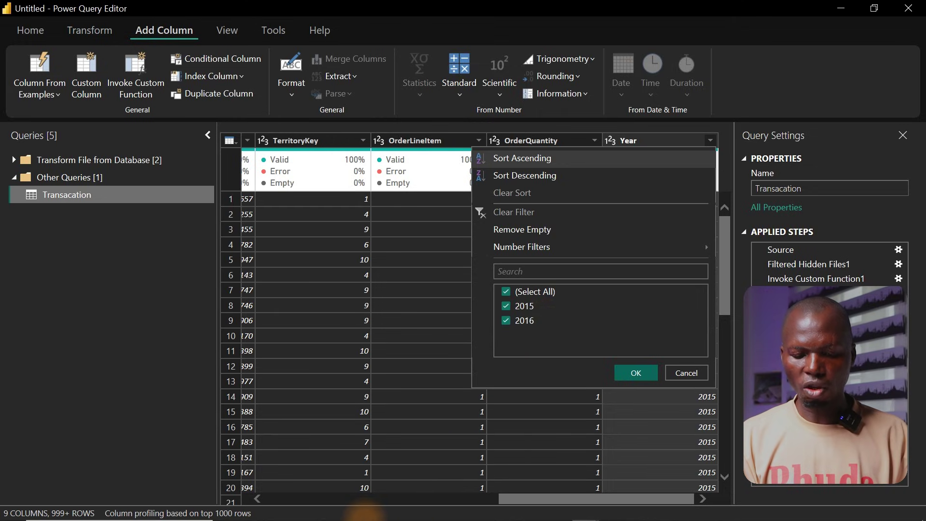
- Switch to File Explorer, move the AdventureWorks_Sales_2017 file into the Database folder and minimize the window
left_click(337, 510)
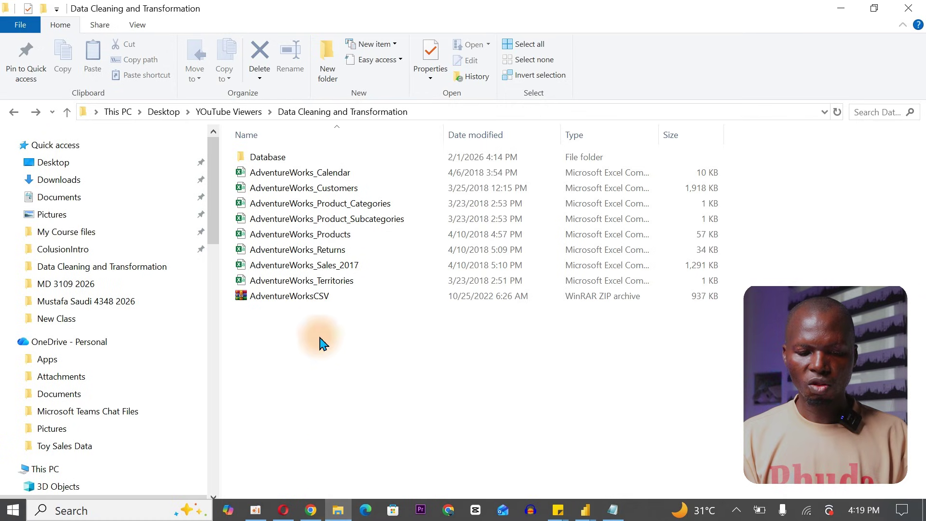
left_click(328, 264)
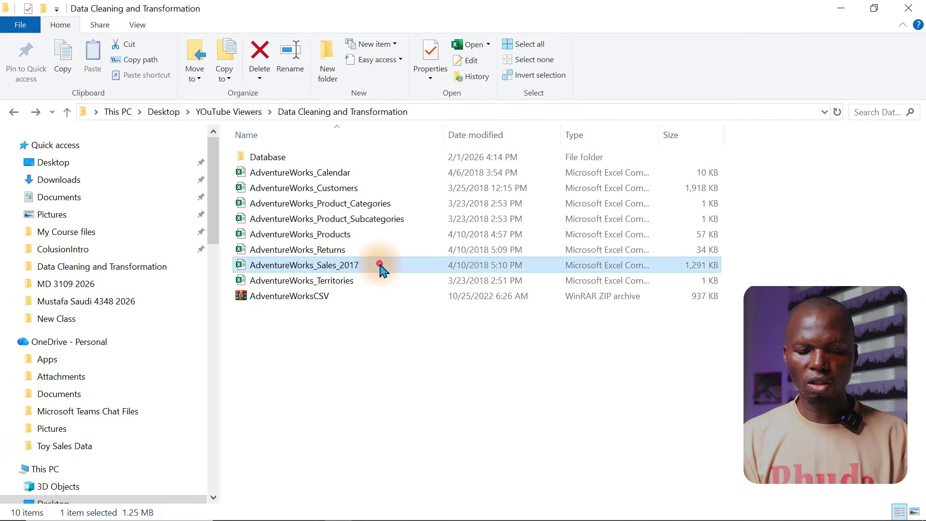
left_click_drag(380, 268, 291, 163)
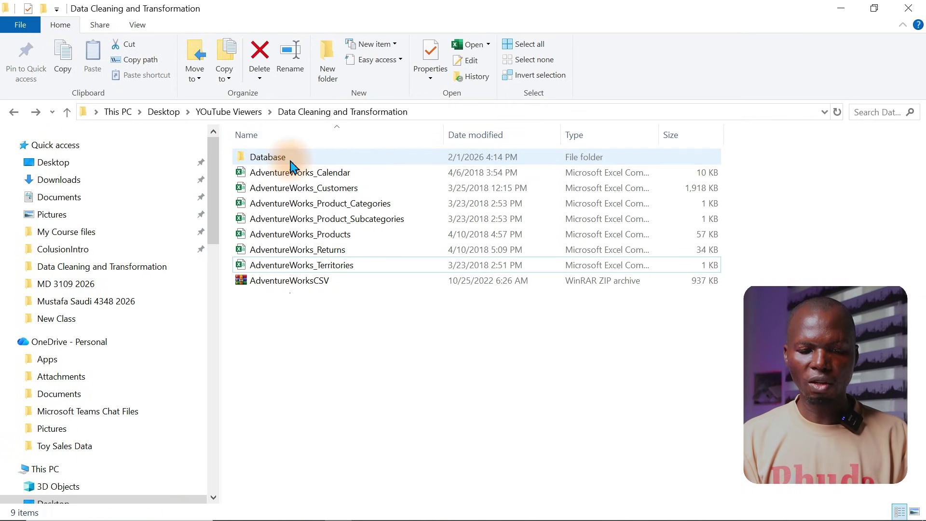
left_click(840, 8)
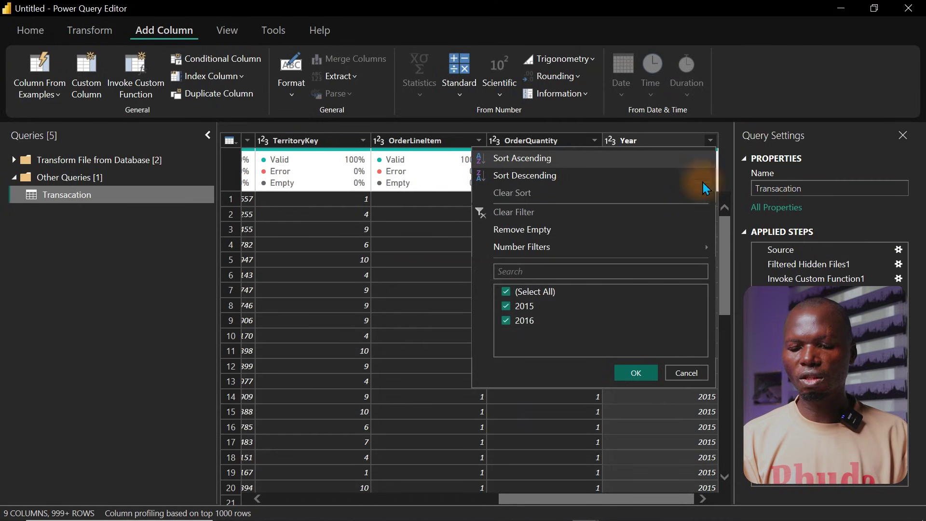
- Reopen the Year column's filter and reload its full value list to check whether the added sales file is included
left_click(687, 370)
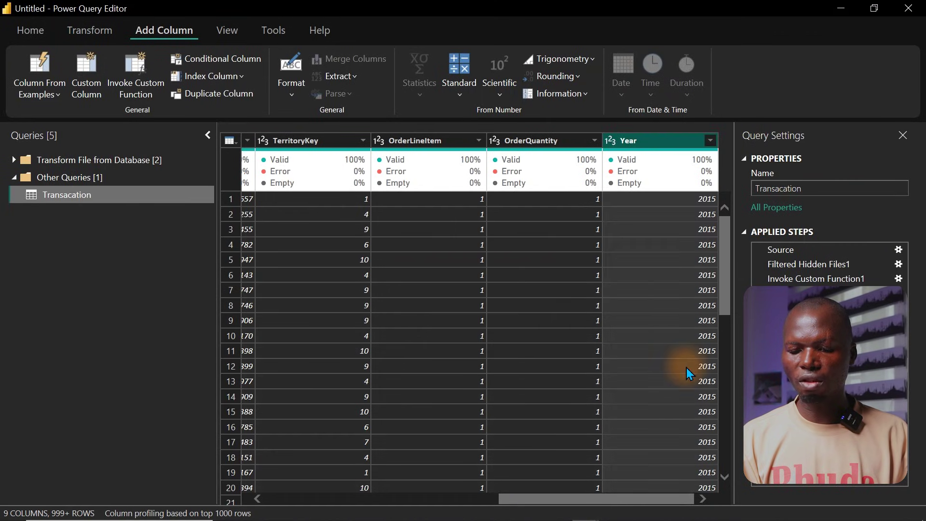
left_click(709, 141)
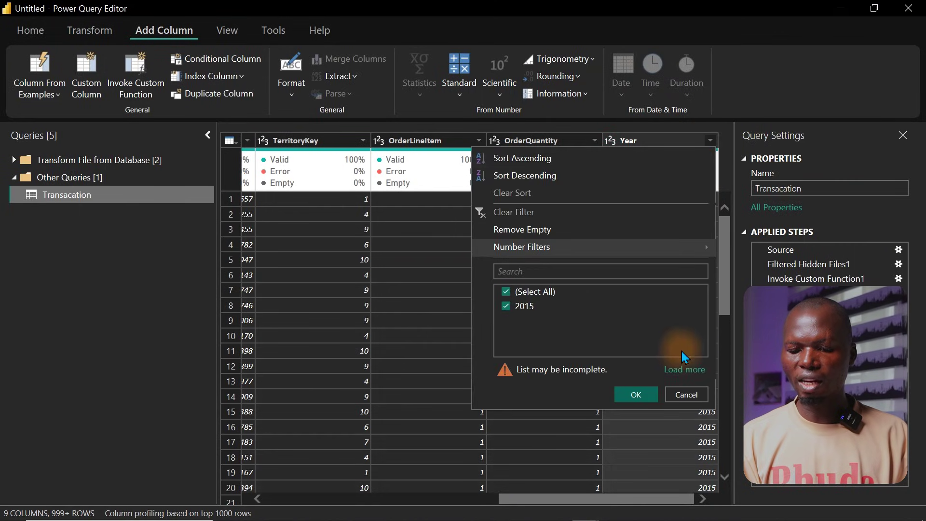
left_click(683, 370)
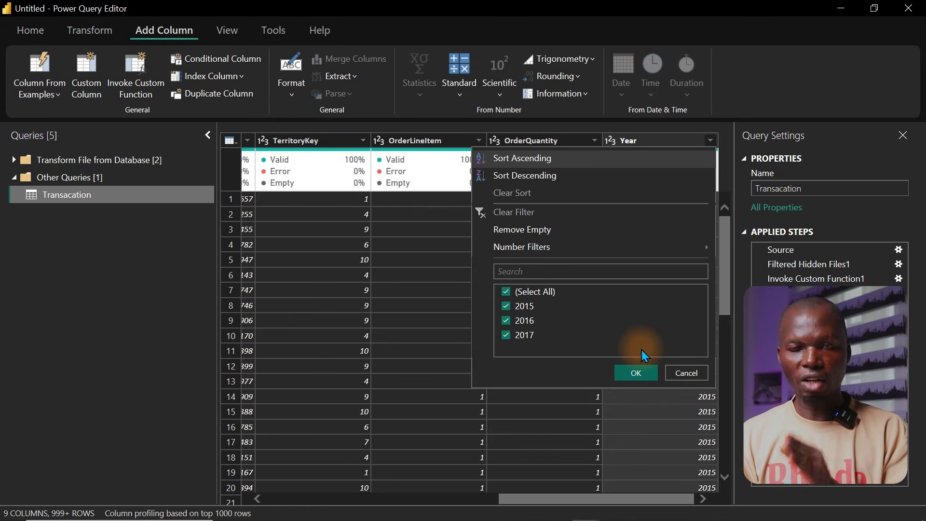
left_click(134, 258)
- Import the AdventureWorks_Products file as a new query from a Text/CSV source
left_click(32, 30)
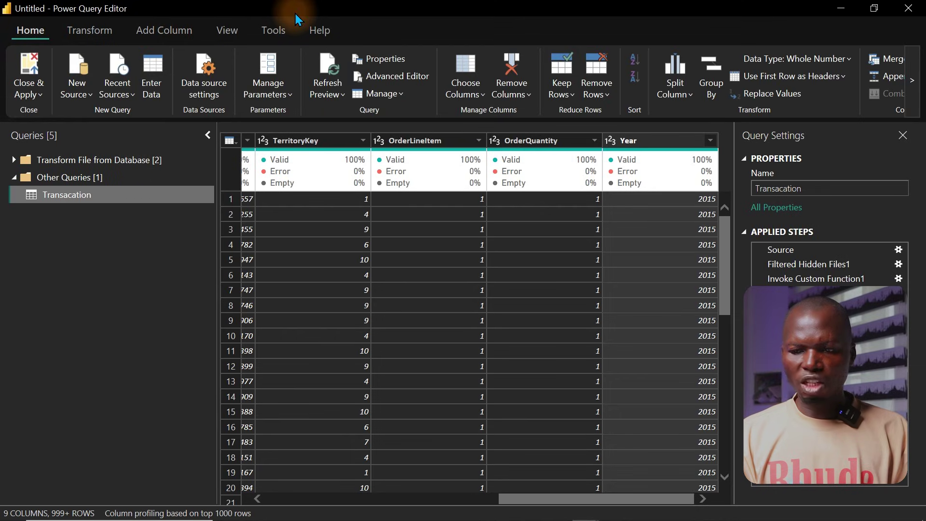
left_click(911, 80)
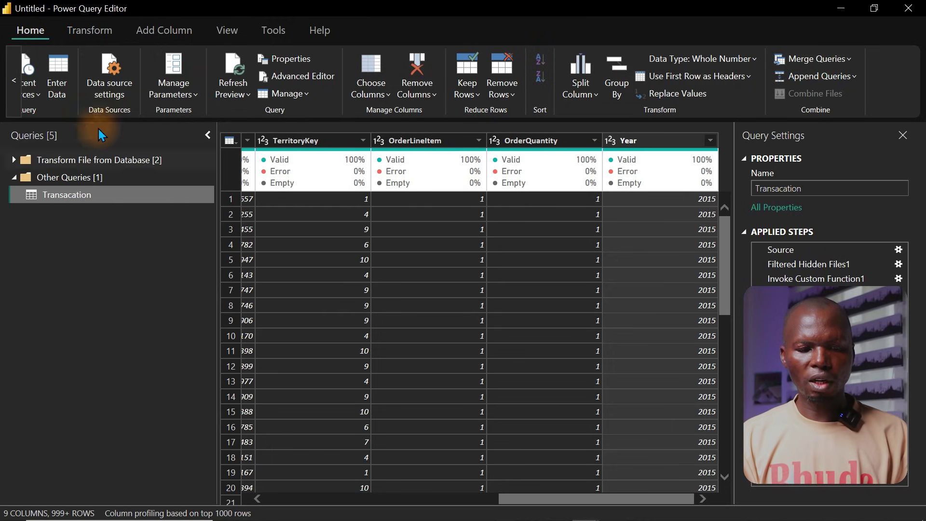
left_click(10, 81)
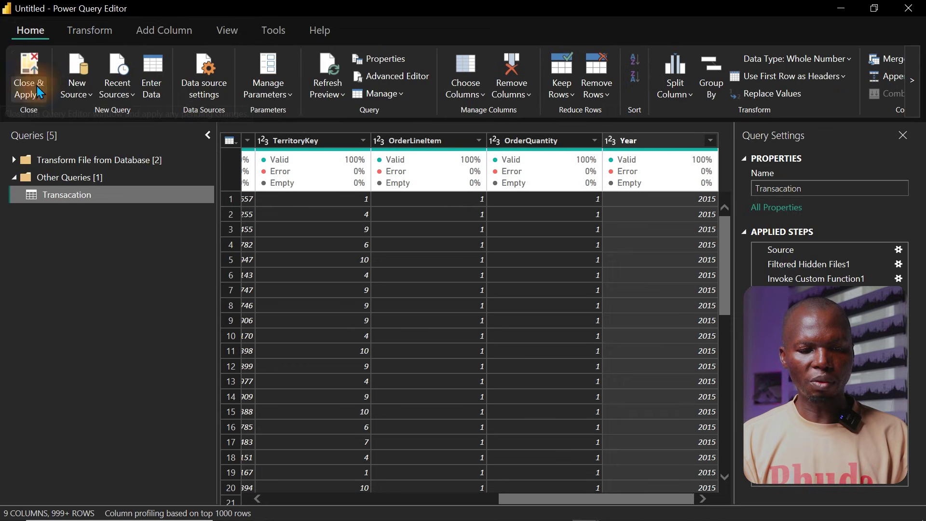
left_click(80, 93)
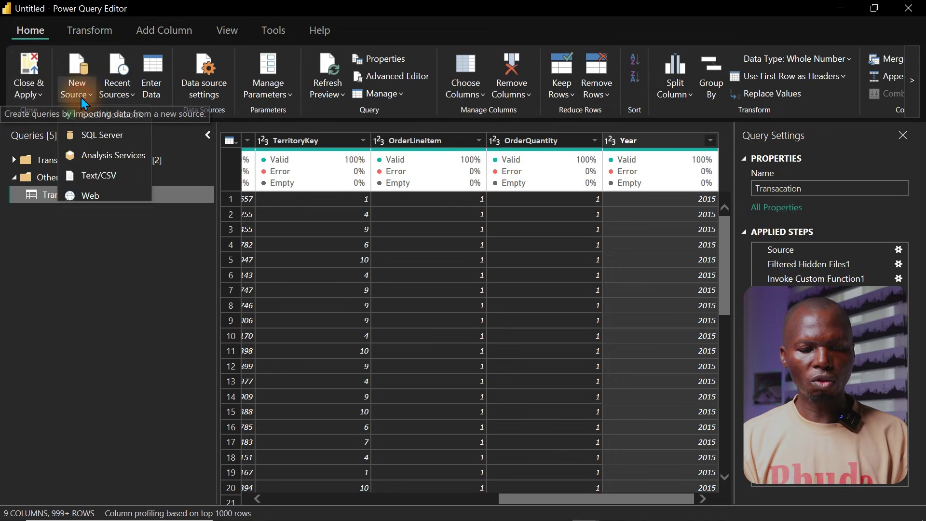
left_click(119, 175)
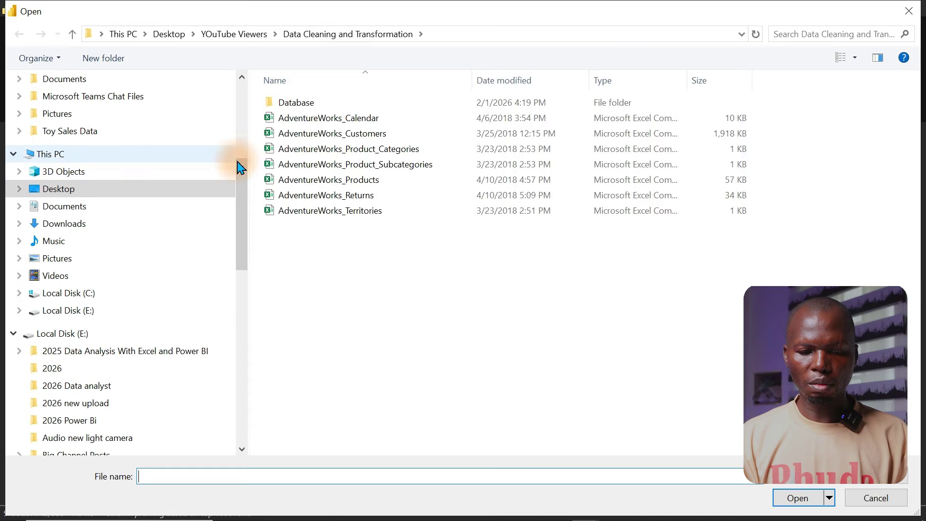
left_click(328, 179)
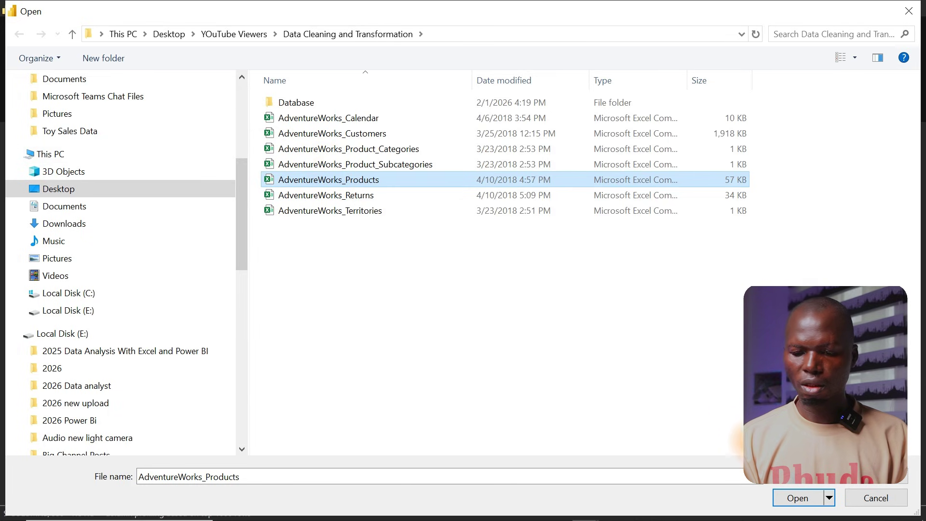
left_click(797, 497)
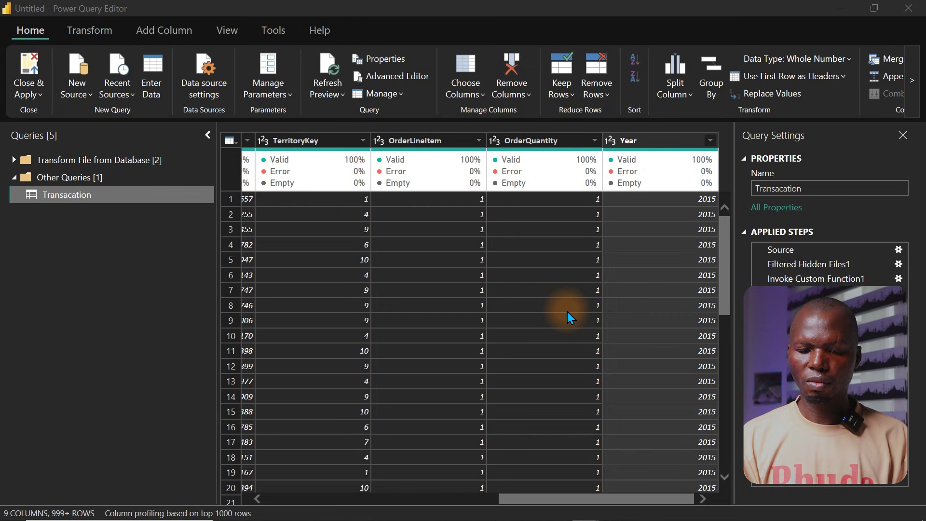
left_click(679, 471)
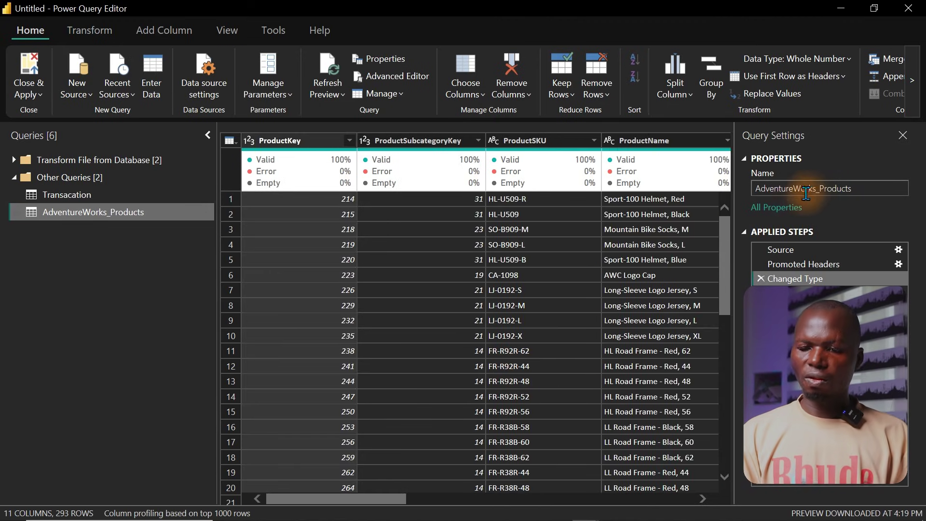
- Rename the AdventureWorks_Products query as Lookup_Products
left_click_drag(815, 188, 706, 187)
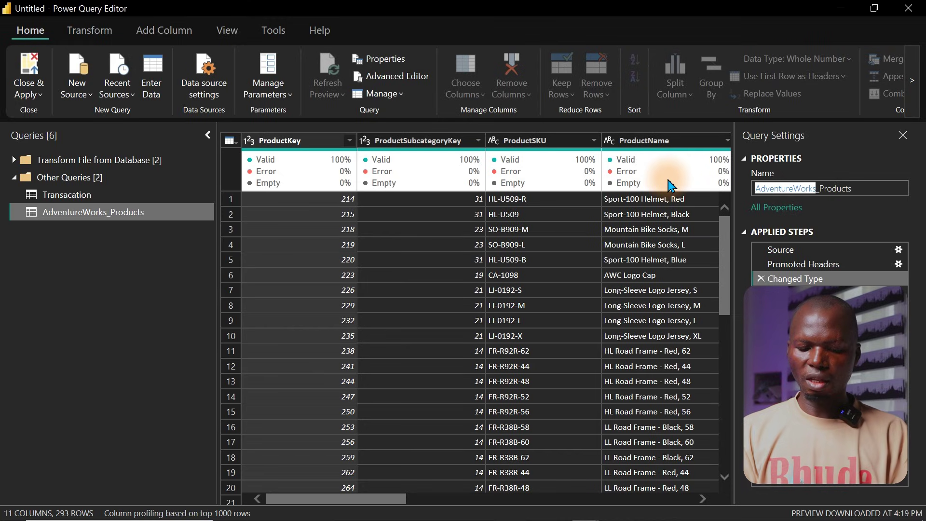
type("Lookup")
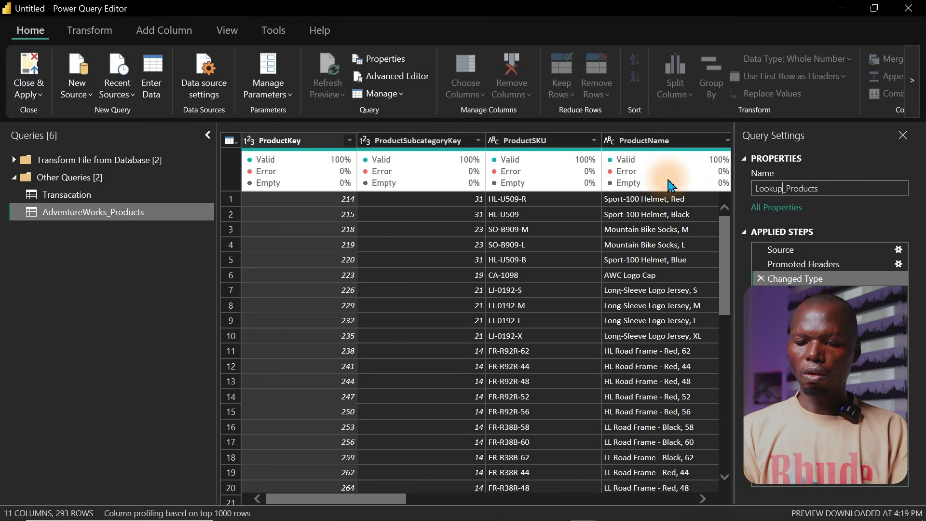
key("Return")
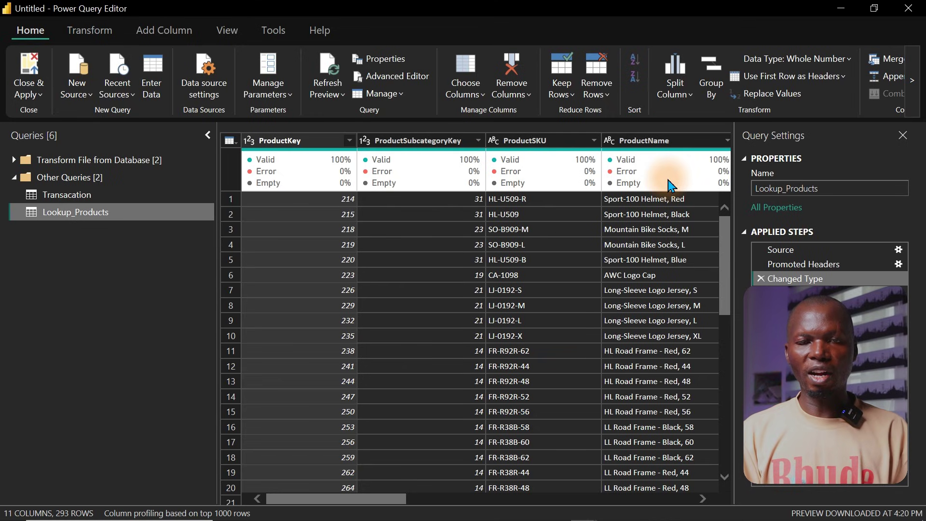
- Compare the Transacation and Lookup_Products queries, and examine the ProductName and ProductColor columns of the products table
left_click(126, 195)
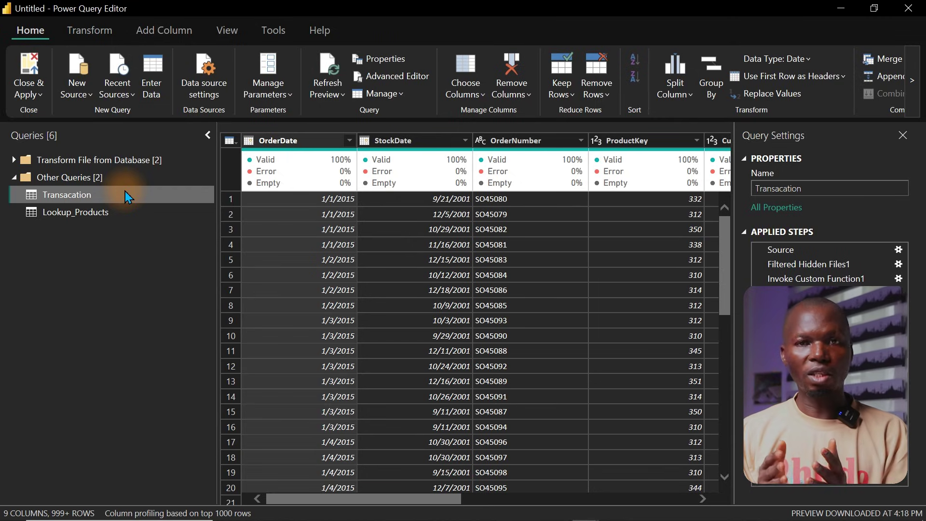
left_click(105, 218)
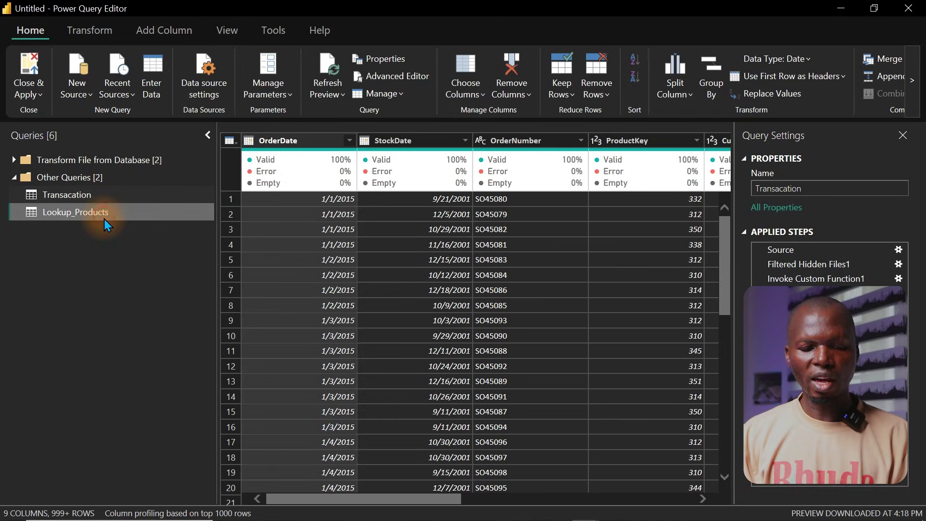
left_click(75, 193)
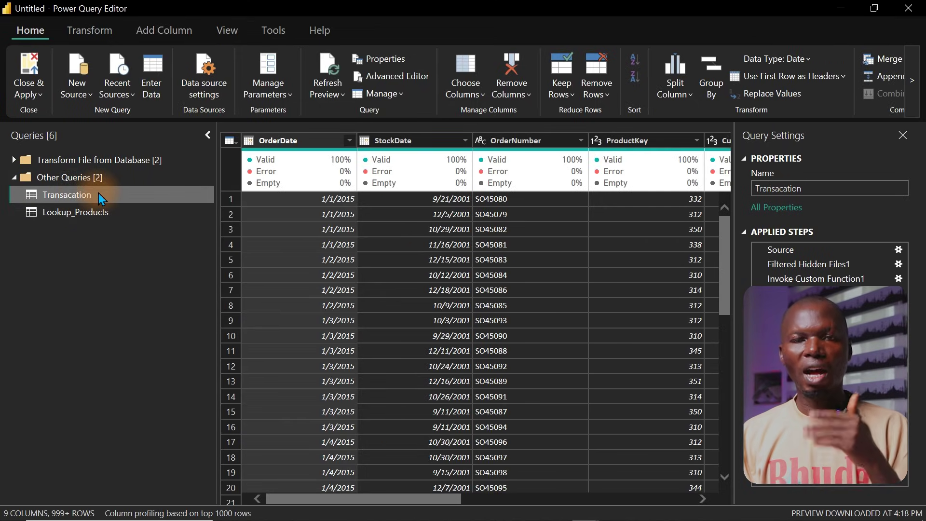
left_click(105, 211)
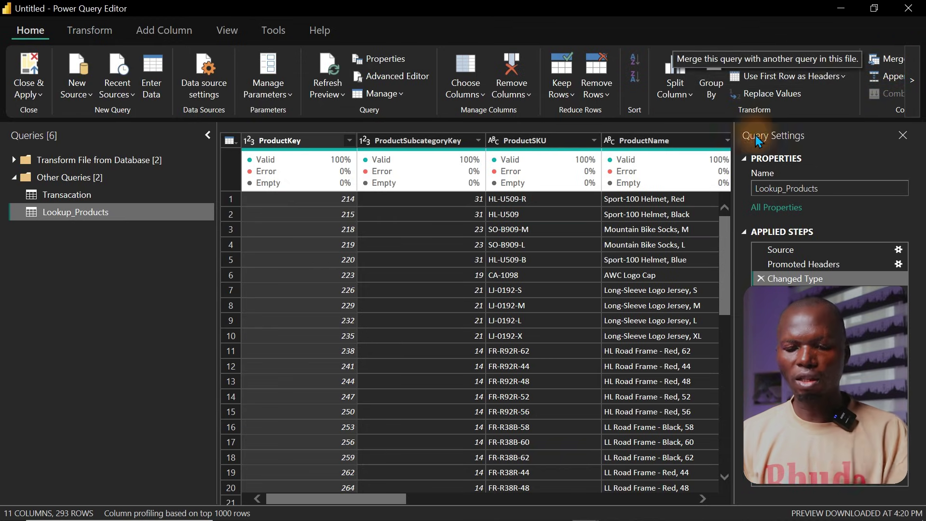
left_click(658, 141)
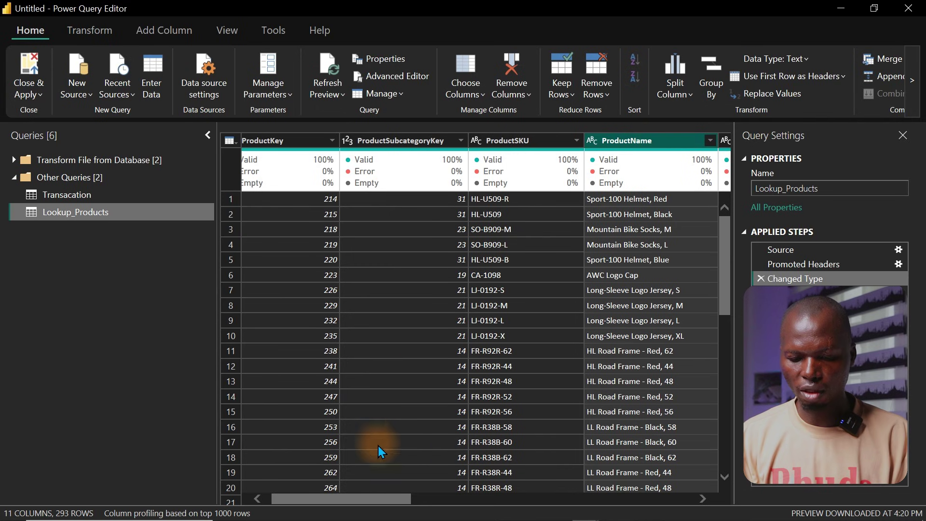
left_click_drag(346, 503, 549, 496)
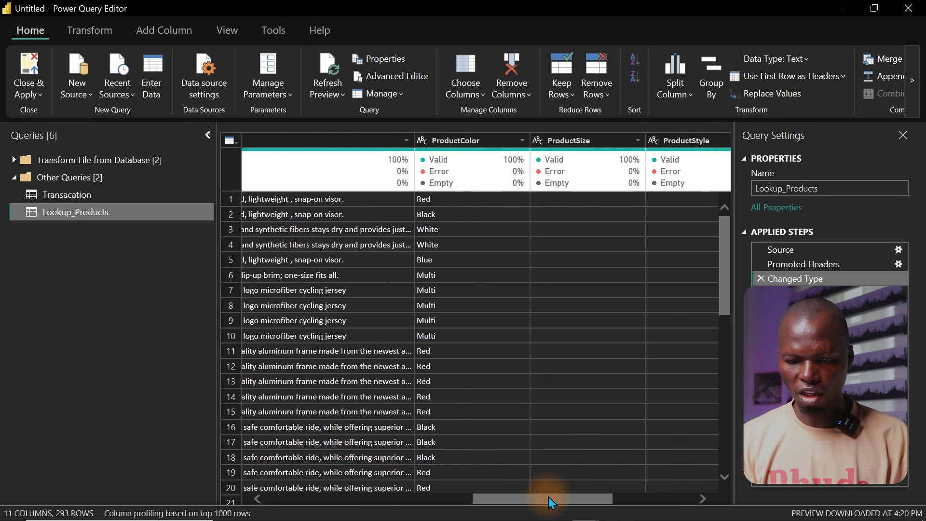
left_click(472, 143)
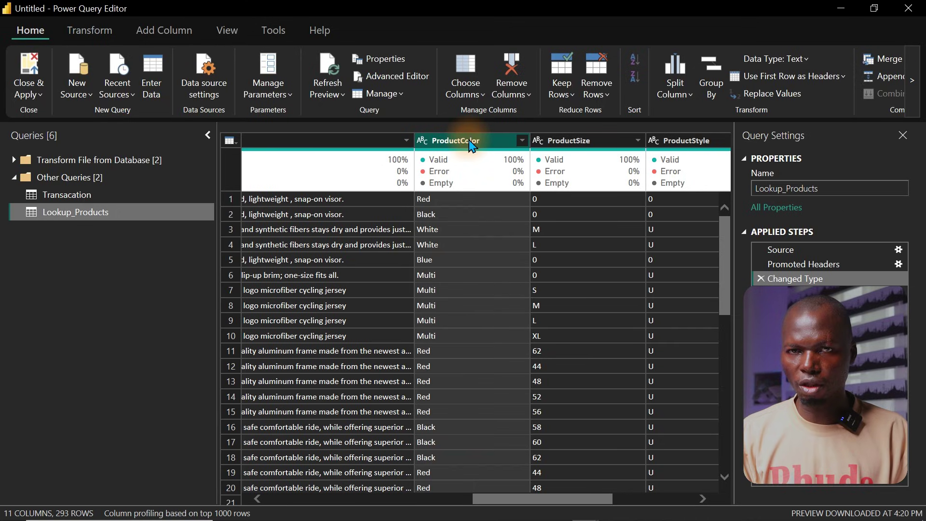
- Duplicate the Lookup_Products query and rename the copy as Lookup_Color
right_click(91, 213)
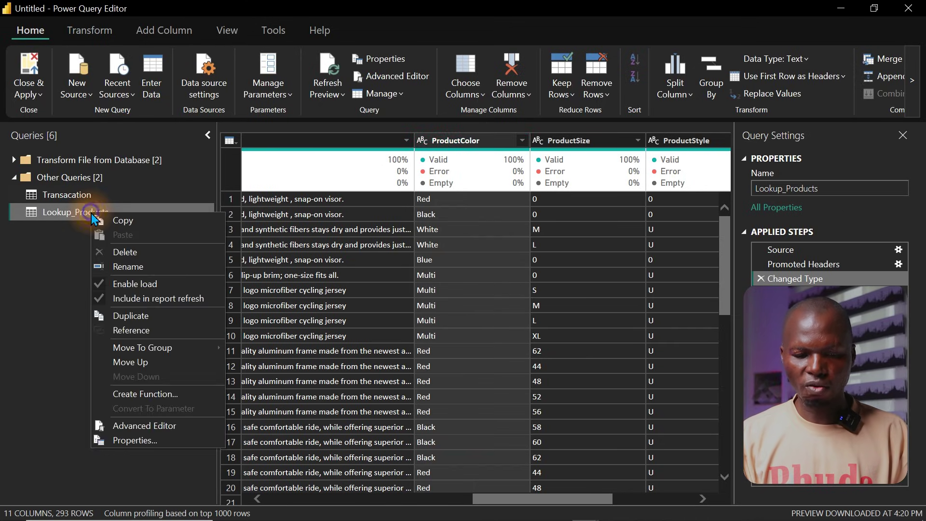
left_click(145, 315)
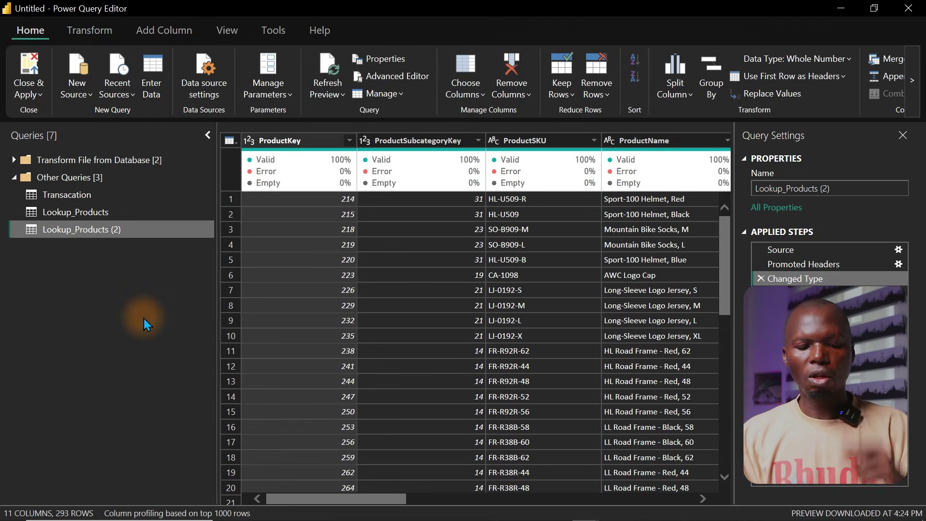
double_click(120, 230)
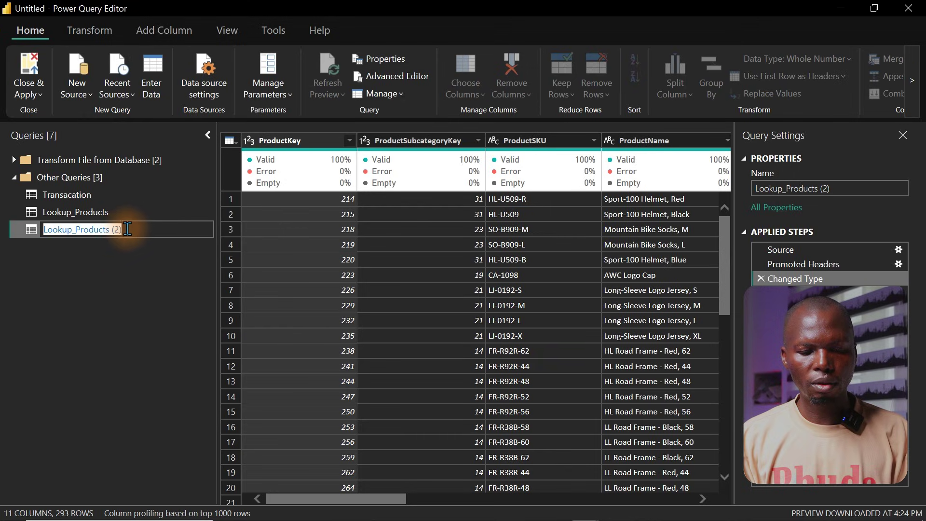
left_click(128, 228)
key("BackSpace")
key("BackSpace")
key("BackSpace")
key("BackSpace")
key("BackSpace")
key("BackSpace")
key("BackSpace")
key("BackSpace")
key("BackSpace")
key("BackSpace")
key("BackSpace")
key("BackSpace")
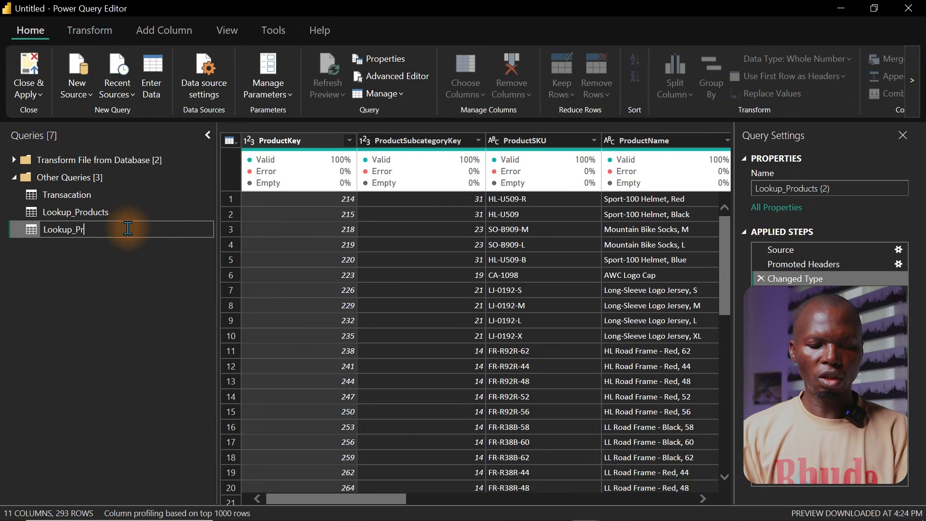
type("Colr")
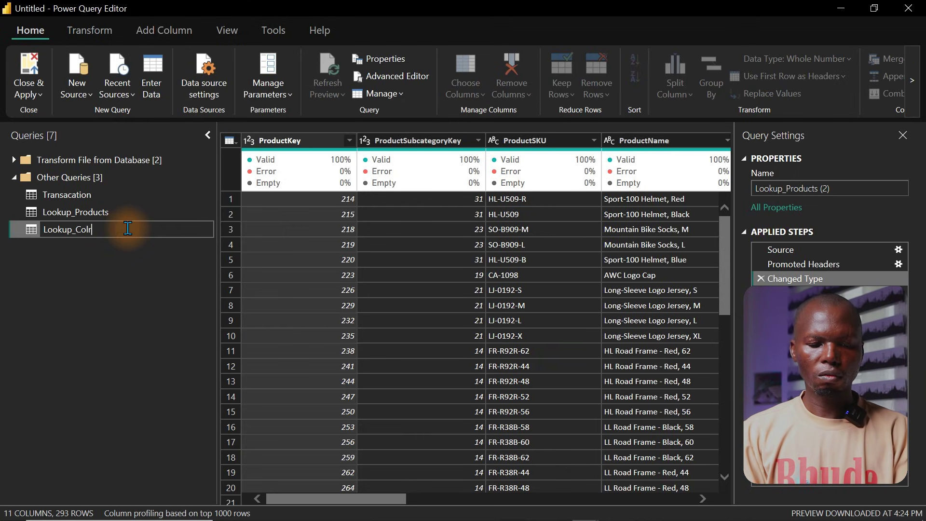
key("BackSpace")
type("or")
key("Return")
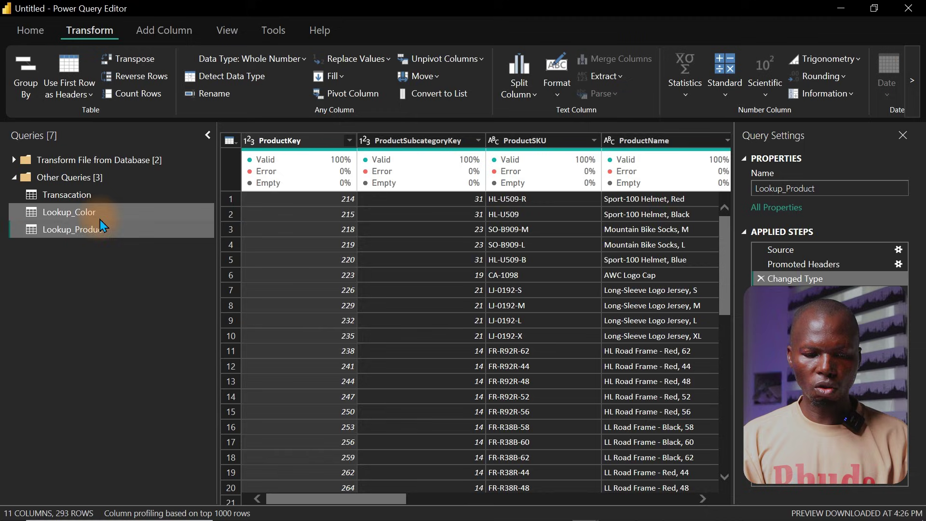
- Remove all columns except ProductColor from the Lookup_Color query
left_click(100, 219)
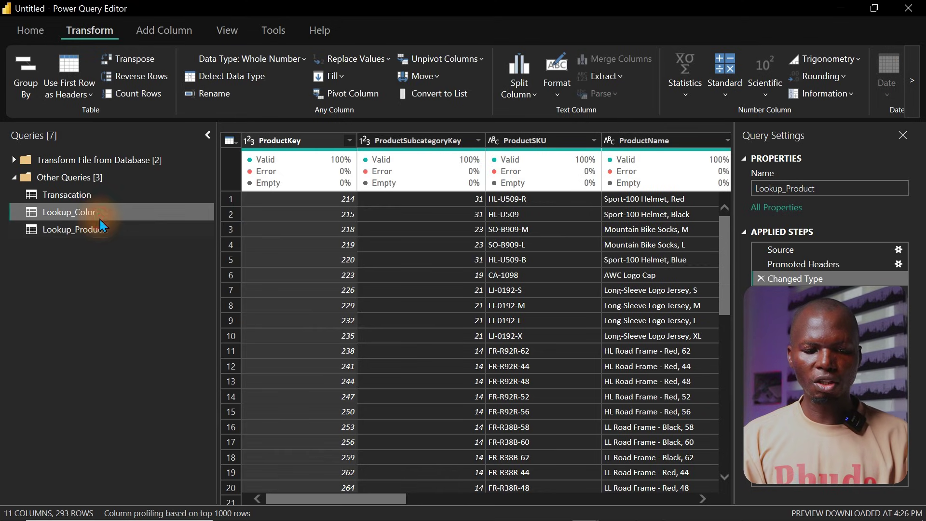
left_click_drag(323, 496, 502, 502)
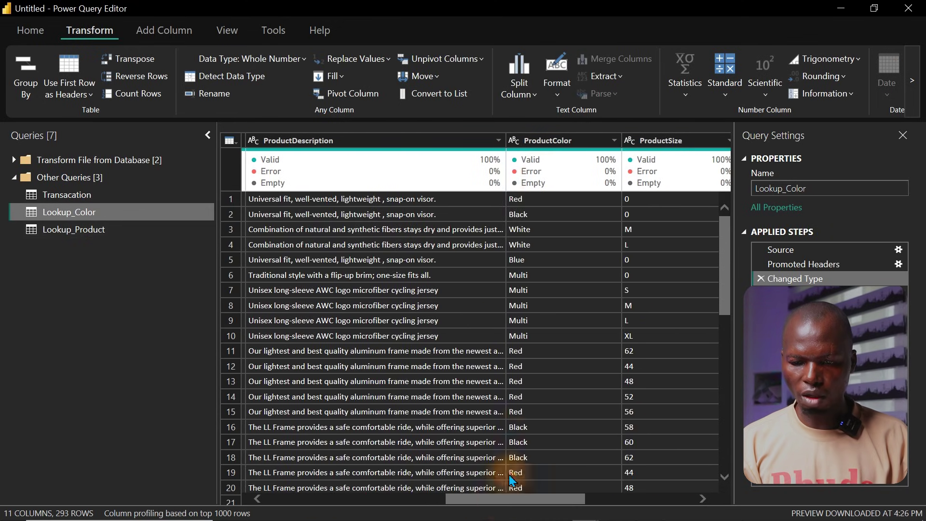
left_click(550, 141)
right_click(549, 142)
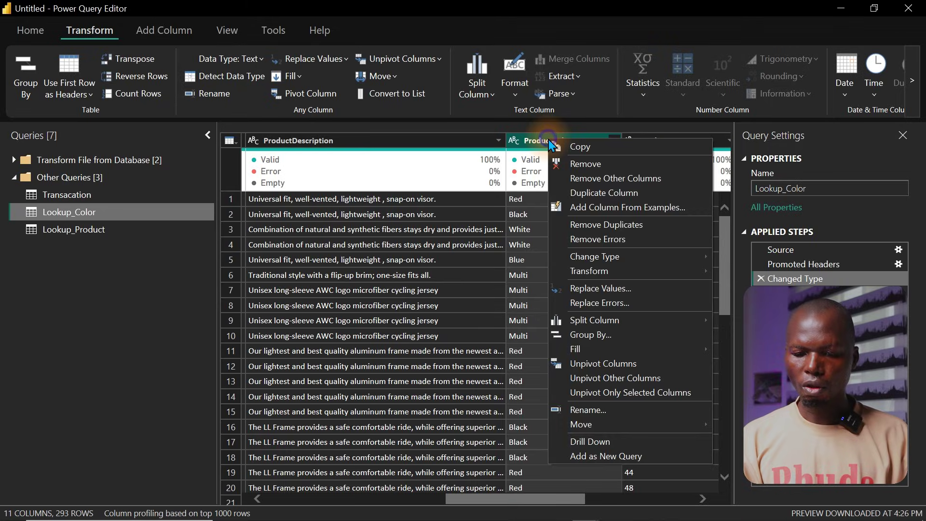
left_click(579, 180)
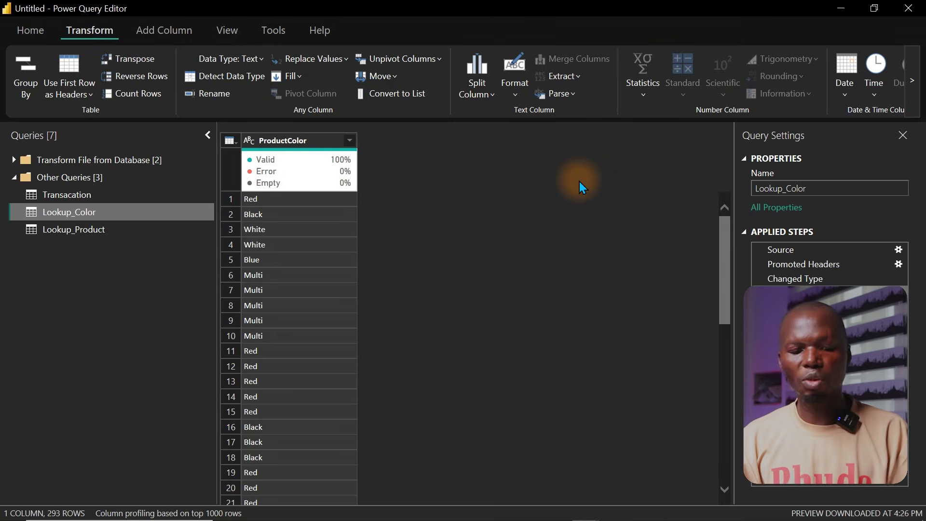
- Compare the contents of the Lookup_Color query with the full Lookup_Product query
left_click(118, 235)
left_click(94, 216)
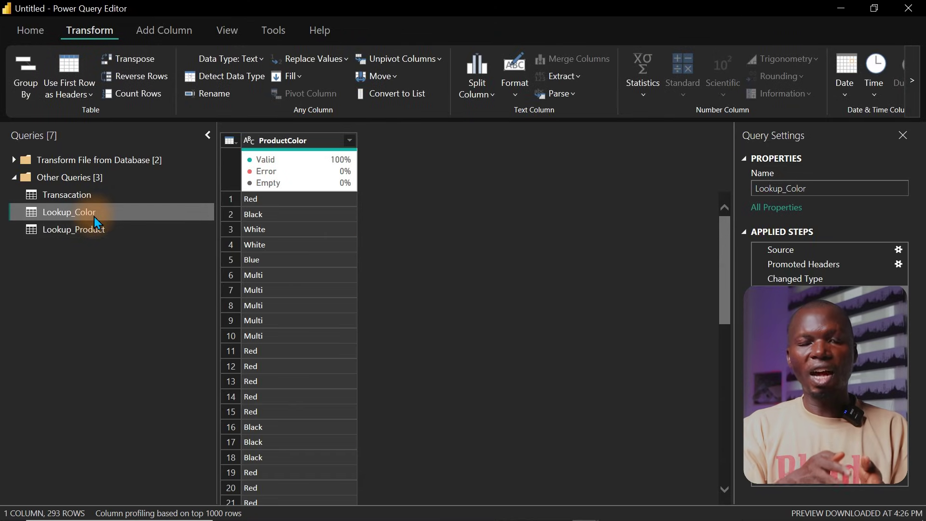
left_click(100, 226)
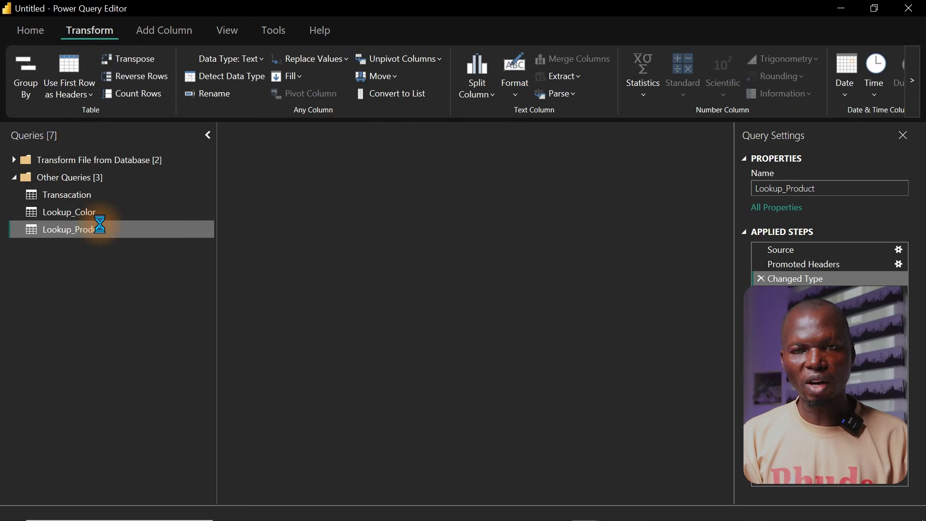
left_click(105, 214)
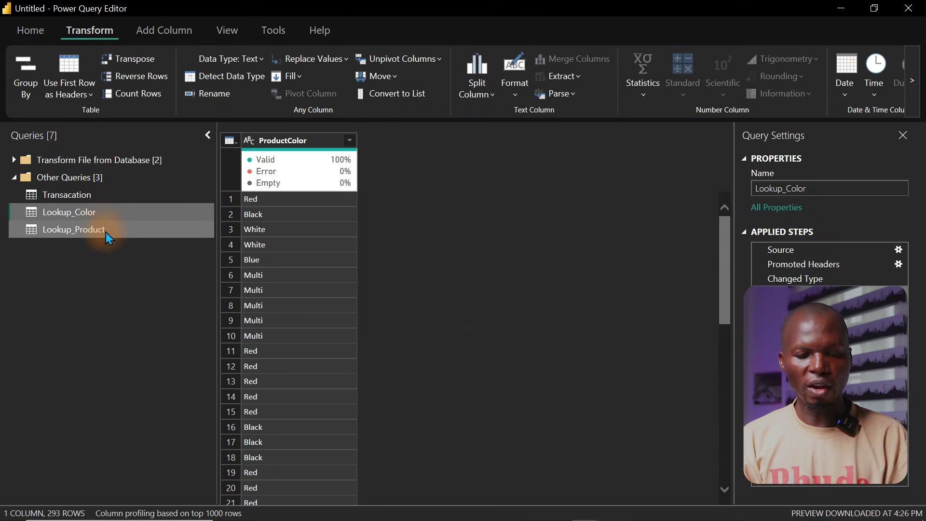
left_click(106, 232)
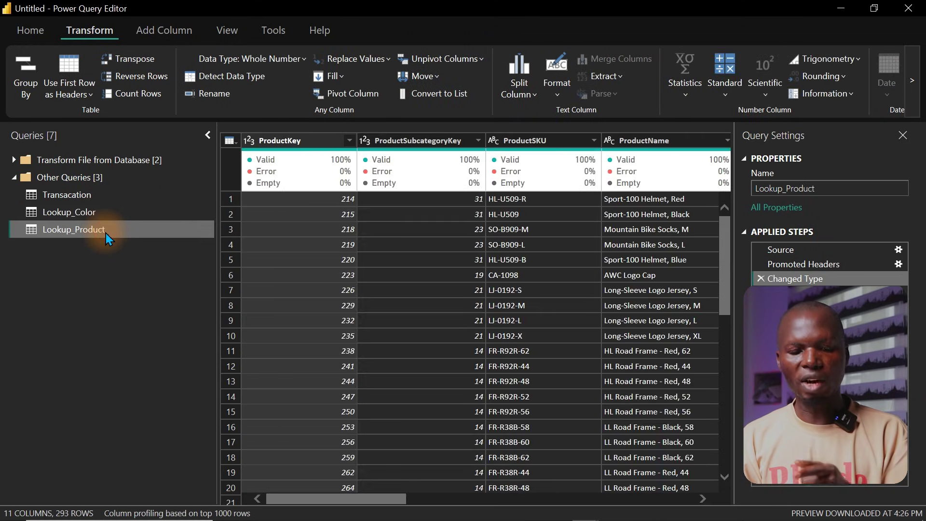
- Remove the duplicate values from the ProductColor column of the Lookup_Color query
left_click(97, 213)
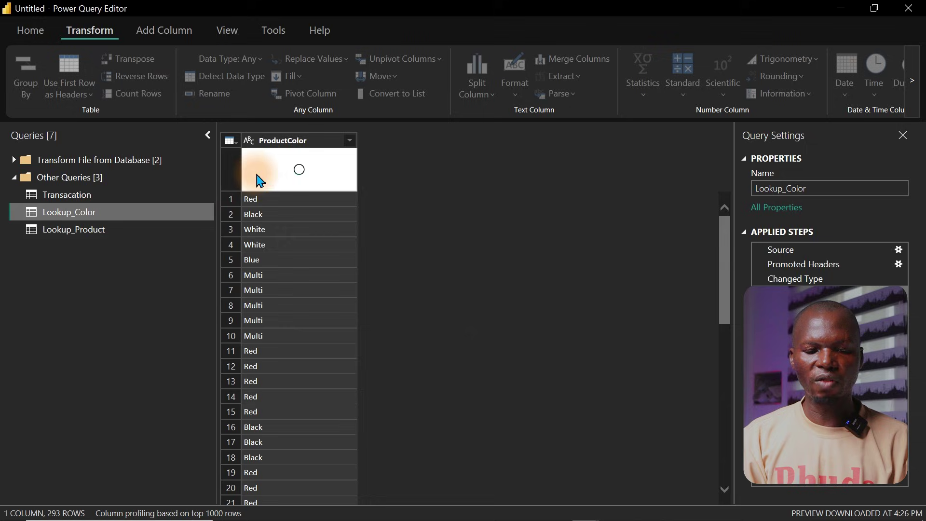
right_click(288, 149)
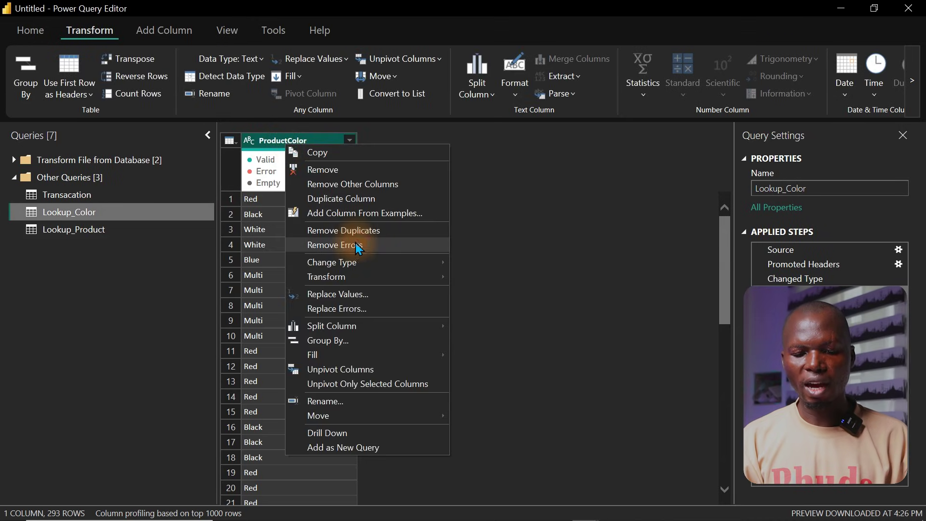
left_click(368, 236)
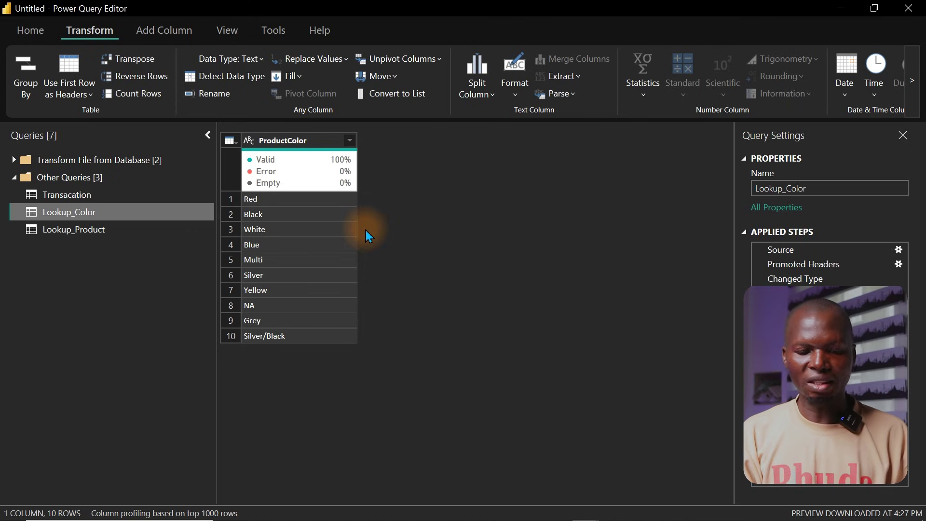
- Examine the ProductColor column in the Lookup_Product query
left_click(85, 235)
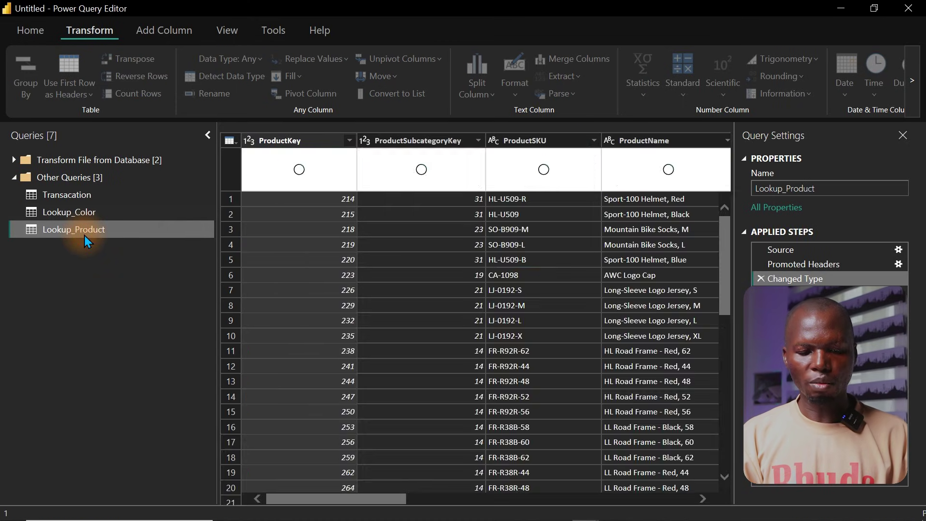
left_click(375, 491)
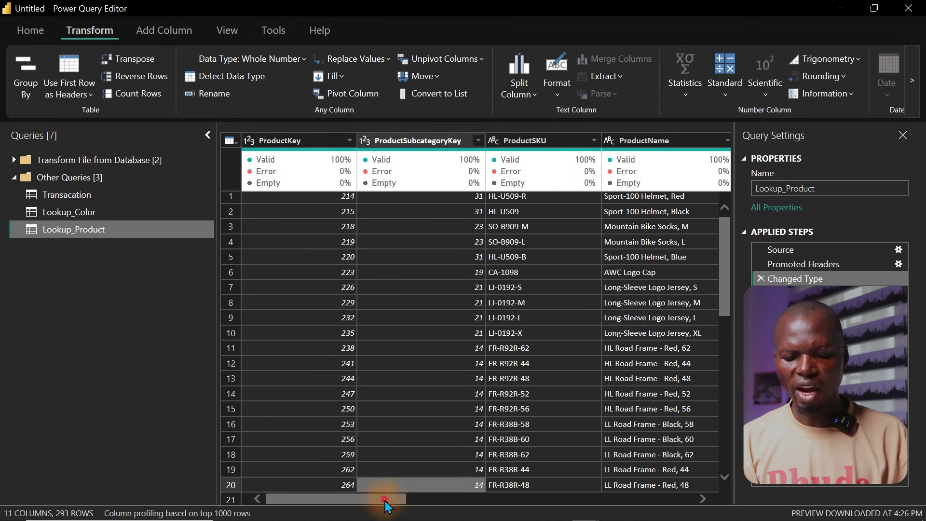
left_click_drag(386, 505, 591, 499)
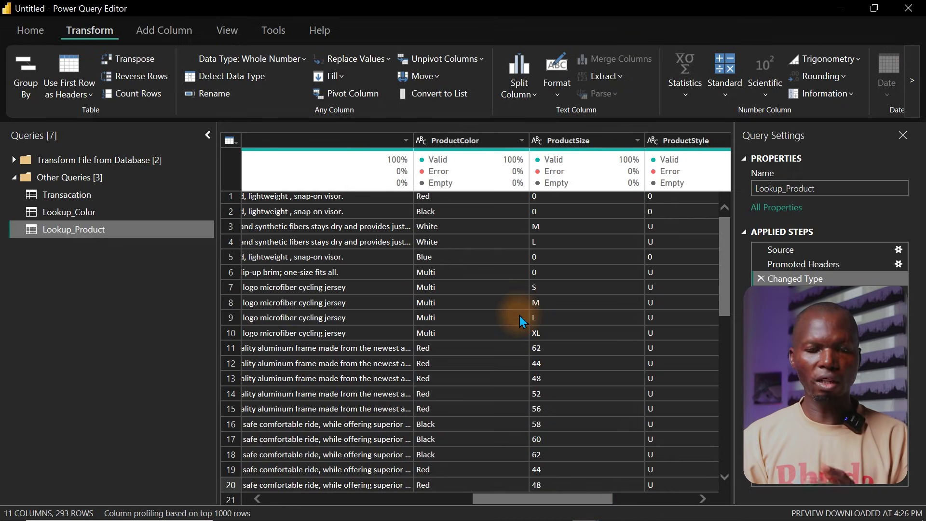
- Add two index columns to the Lookup_Color query, one counting from 0 and the other from 1
left_click(152, 213)
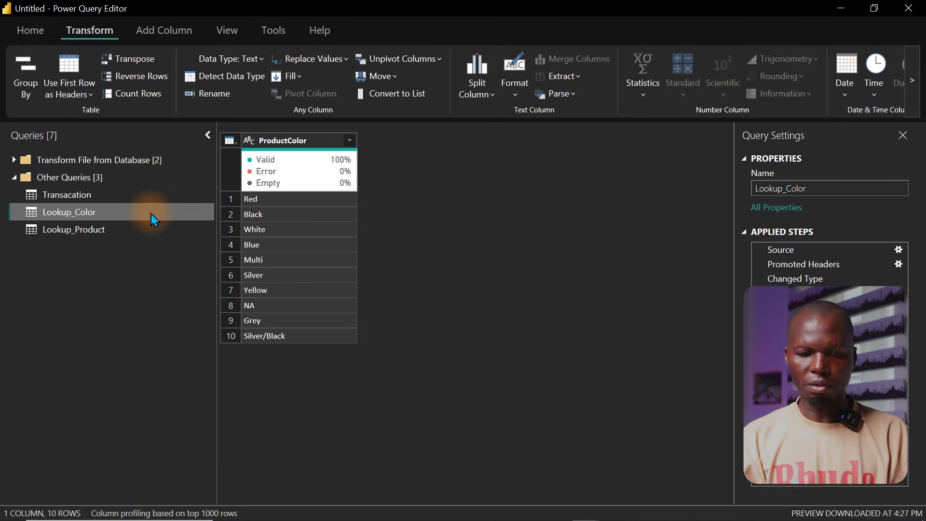
left_click(146, 35)
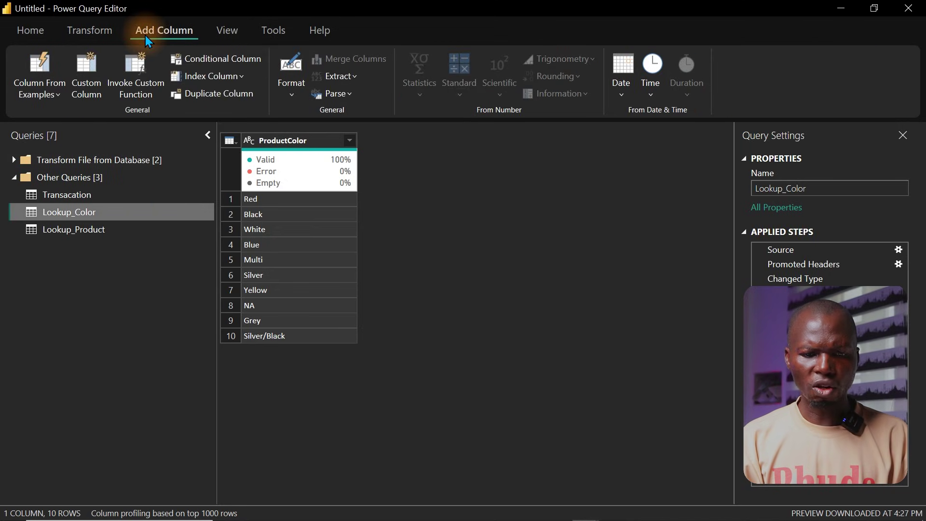
left_click(241, 77)
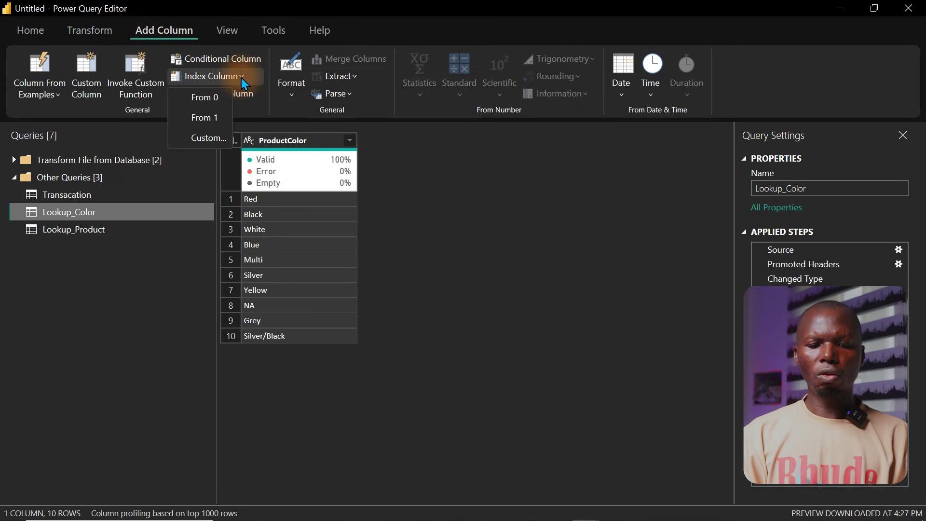
left_click(214, 101)
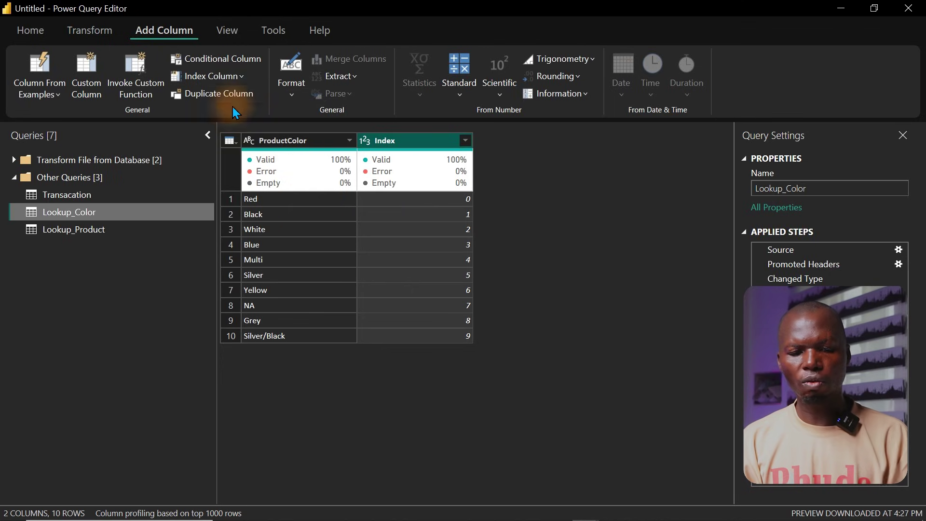
left_click(238, 76)
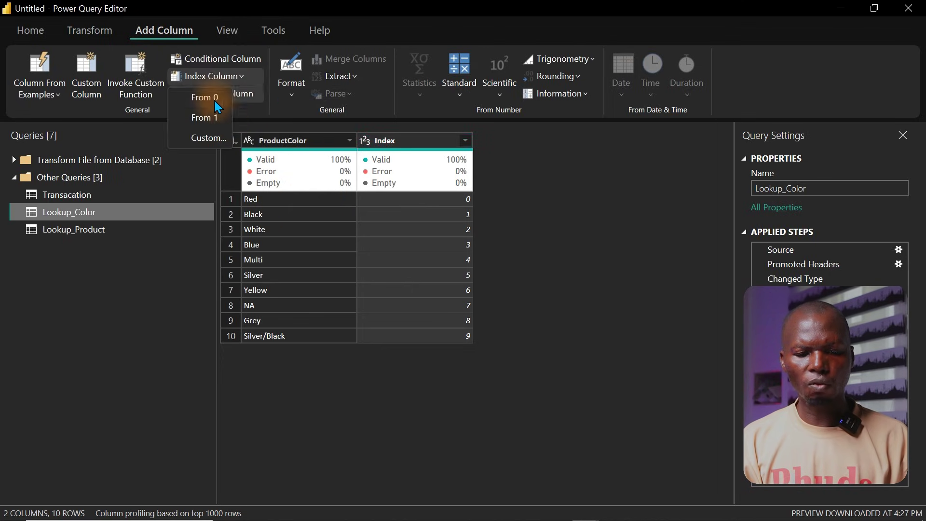
left_click(213, 121)
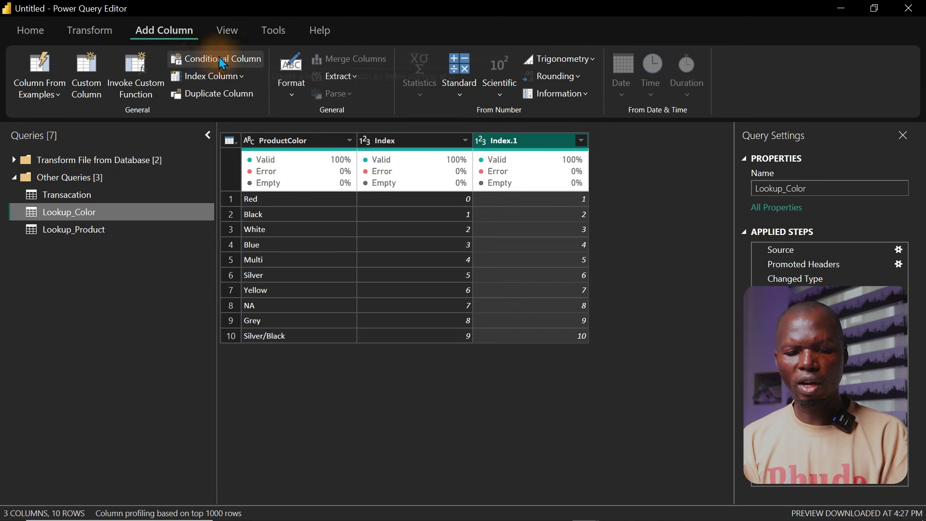
- Add a custom index column to the Lookup_Color query with starting index 5 and increment 10
left_click(242, 75)
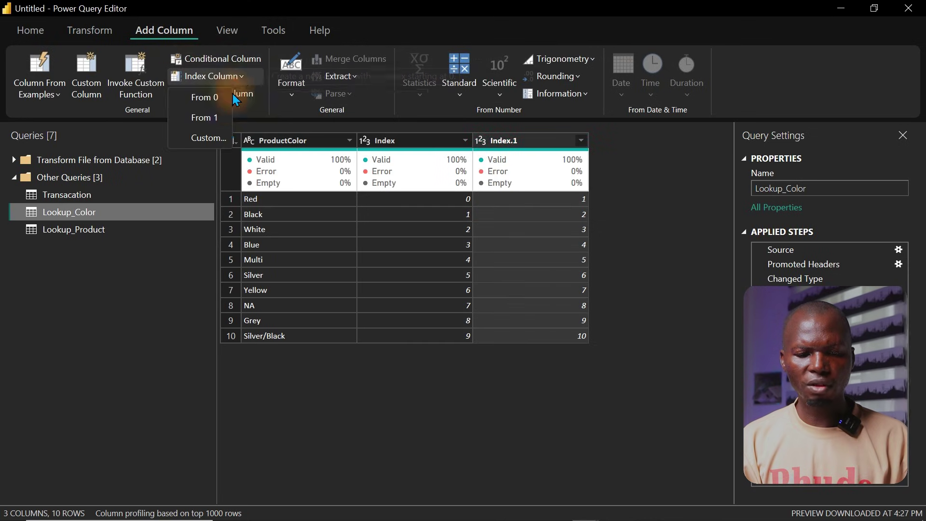
left_click(213, 137)
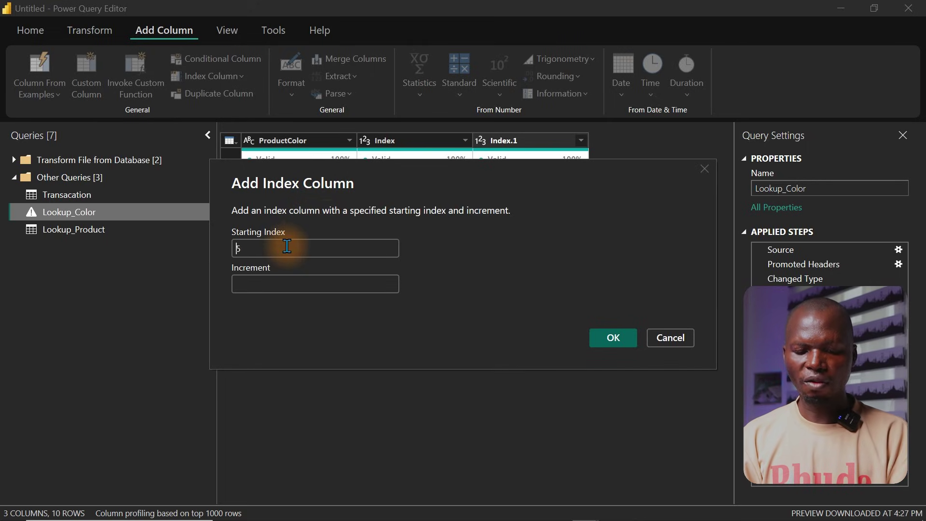
type("5")
left_click(260, 283)
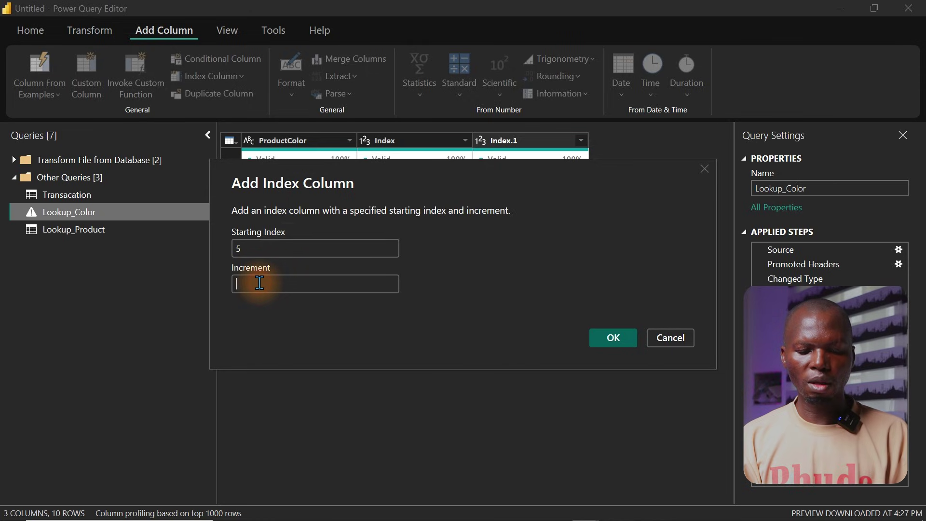
type("10")
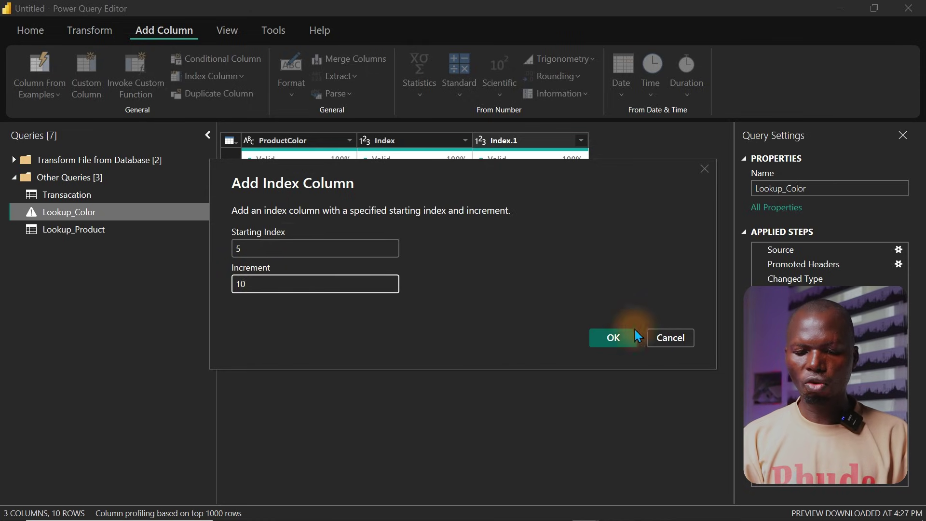
left_click(626, 339)
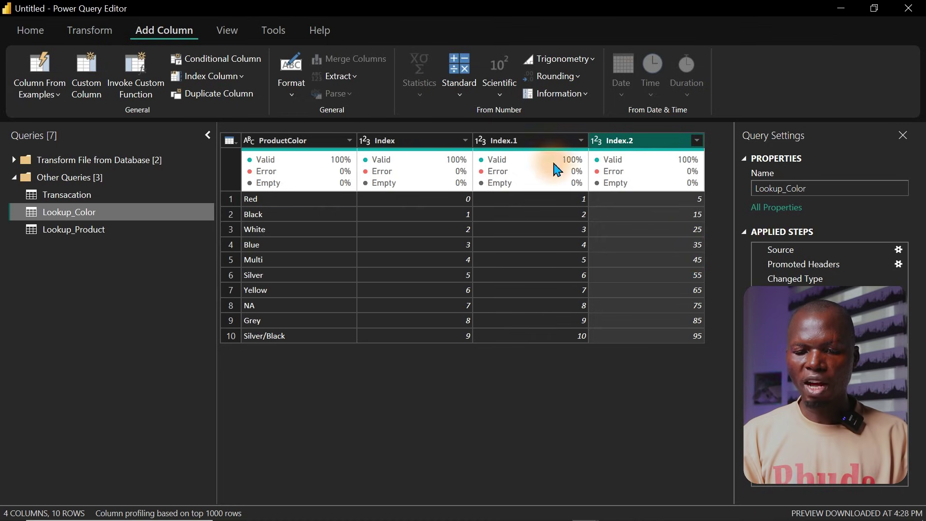
- Try removing the index columns from the Lookup_Color query and undo the removal
left_click(453, 139)
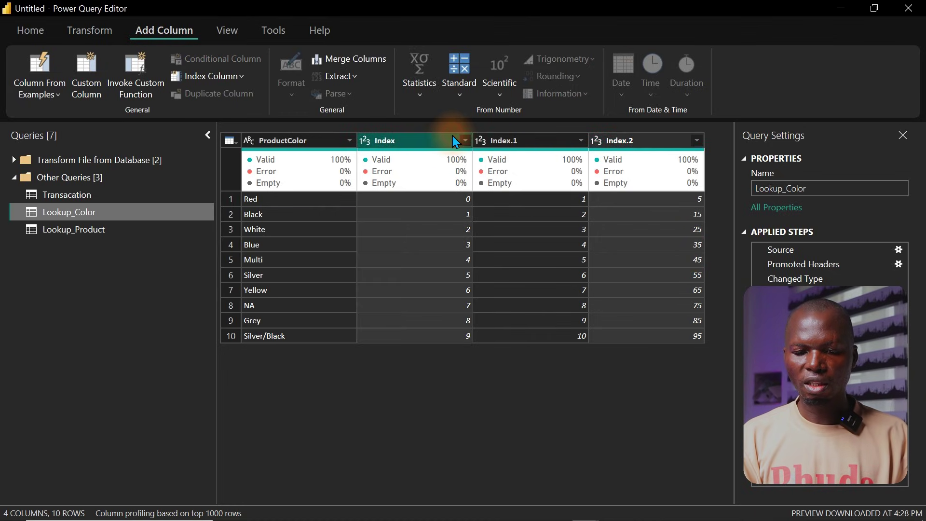
left_click(509, 141, "ctrl")
key("Delete")
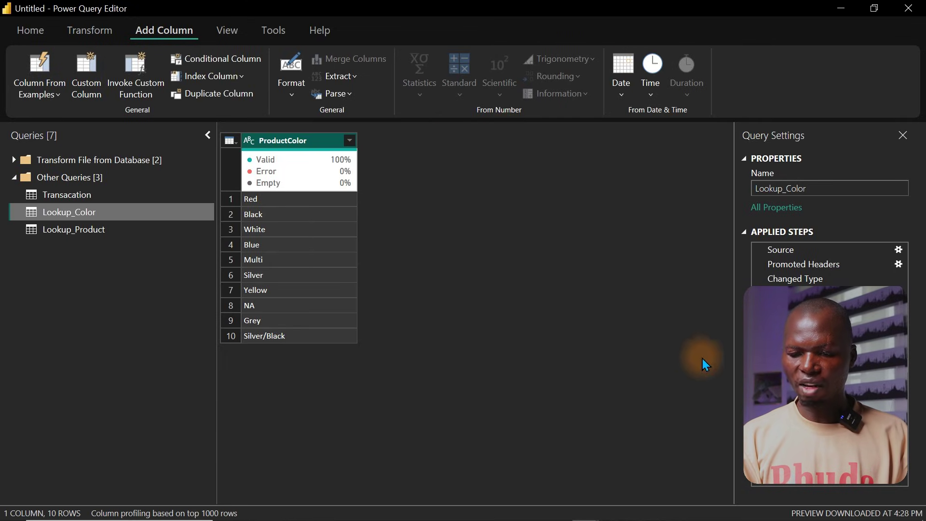
key("ctrl+z")
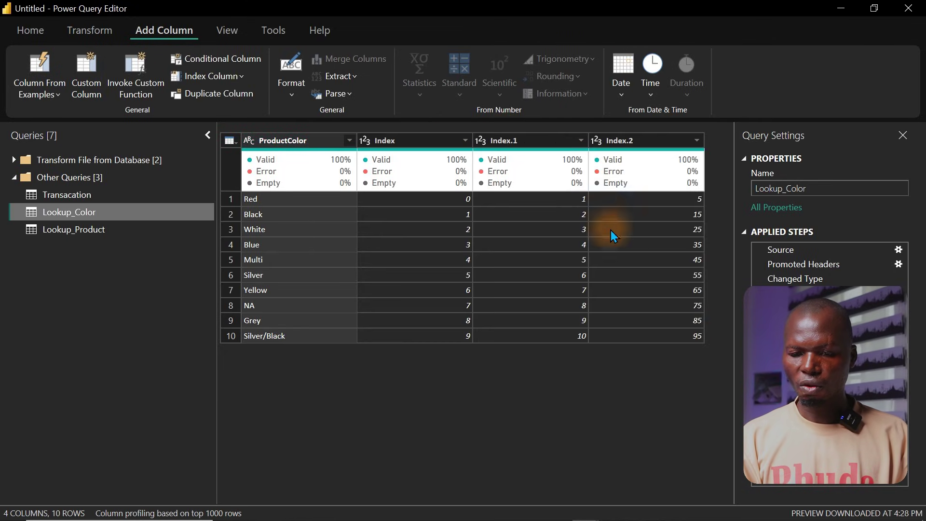
- Remove the Index and Index.1 columns from Lookup_Color and rename the Index.2 column as Color ID
left_click(548, 141)
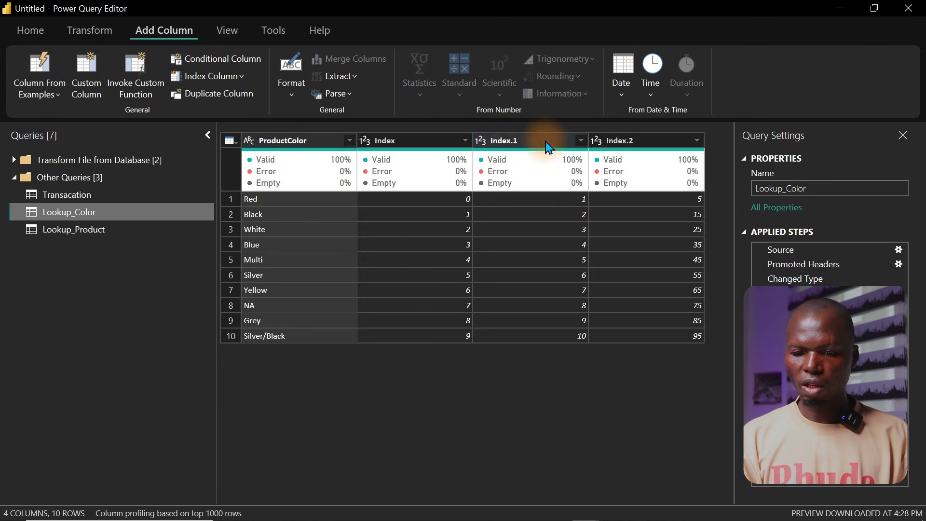
left_click(436, 141, "ctrl")
key("Delete")
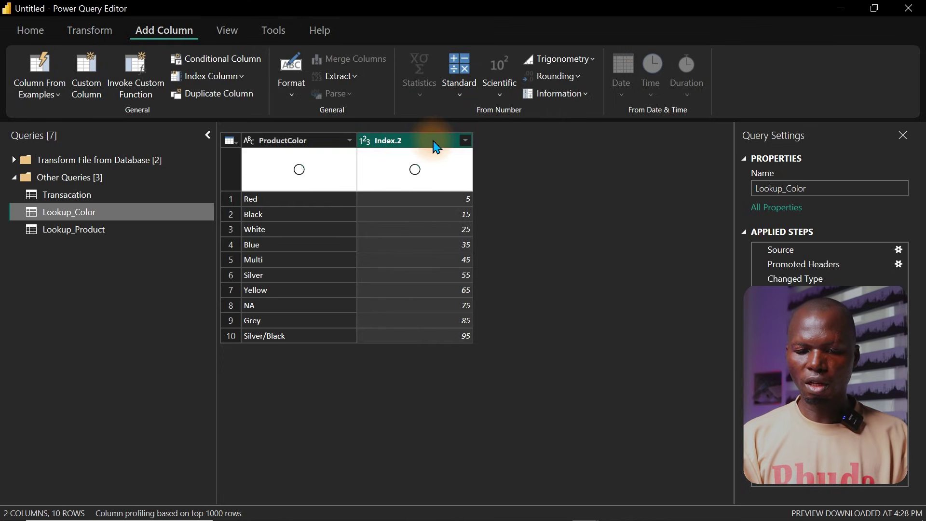
double_click(418, 142)
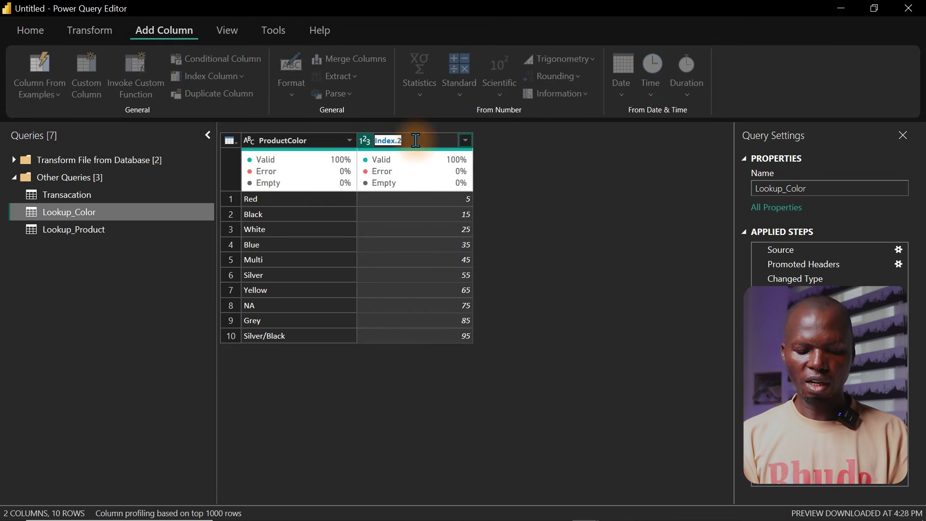
type("Color ID")
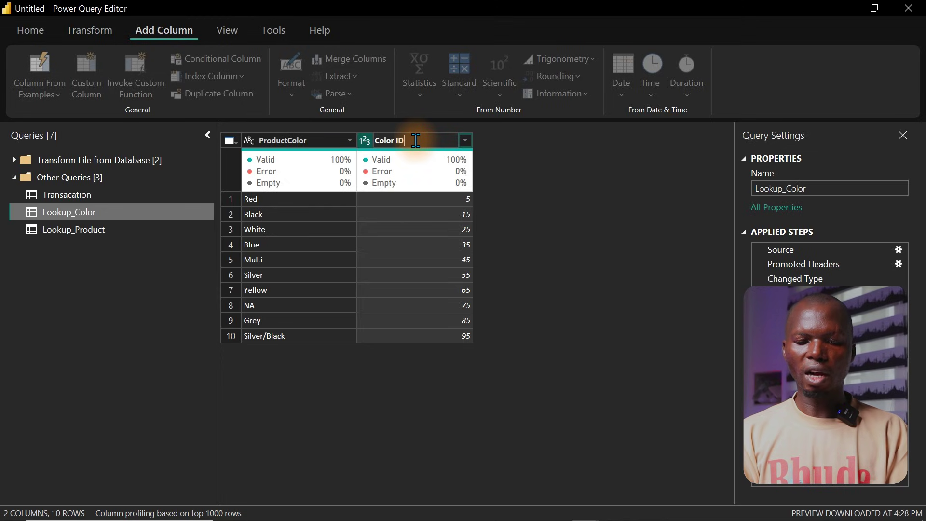
key("Return")
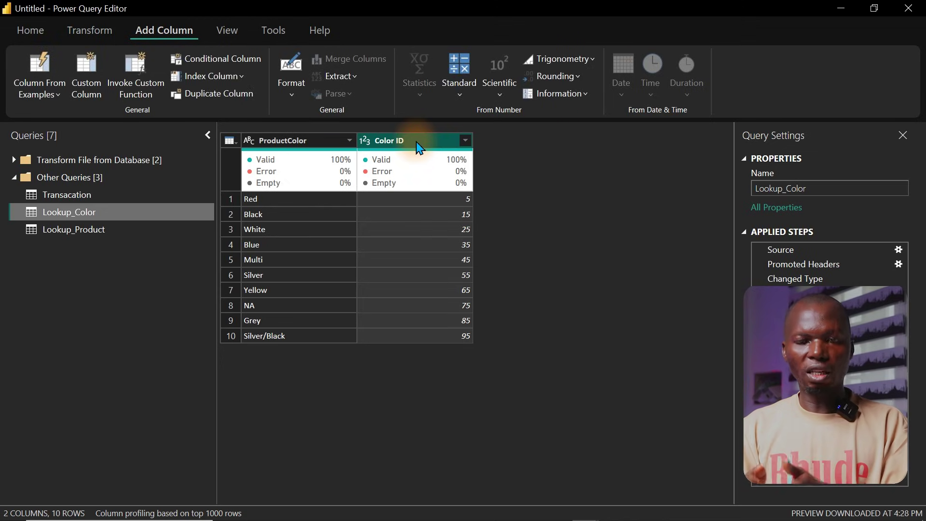
- Start merging the Lookup_Product query in place, choosing Lookup_Color as the second table
left_click(106, 230)
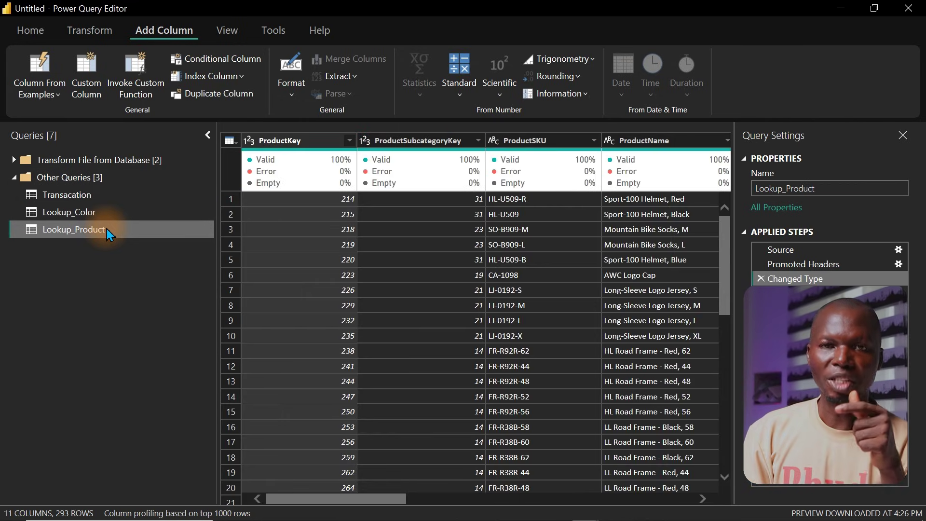
left_click(90, 212)
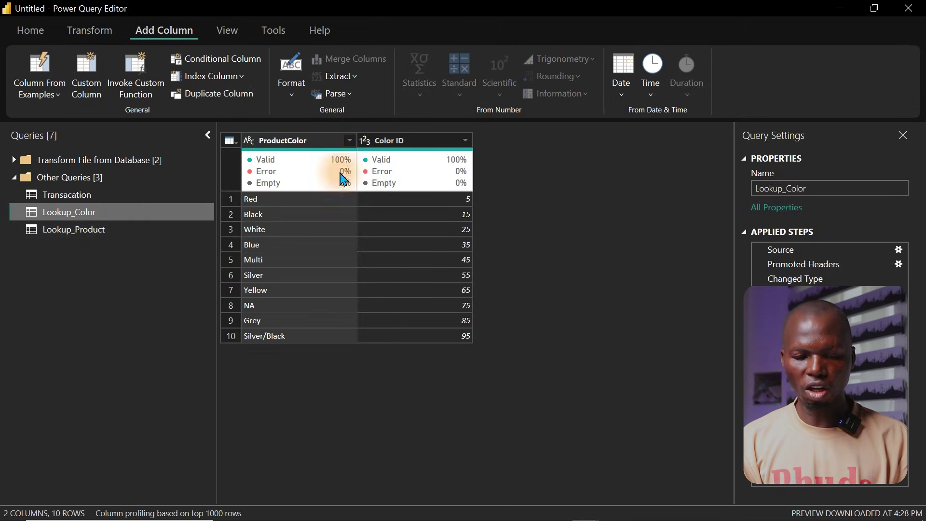
left_click(96, 227)
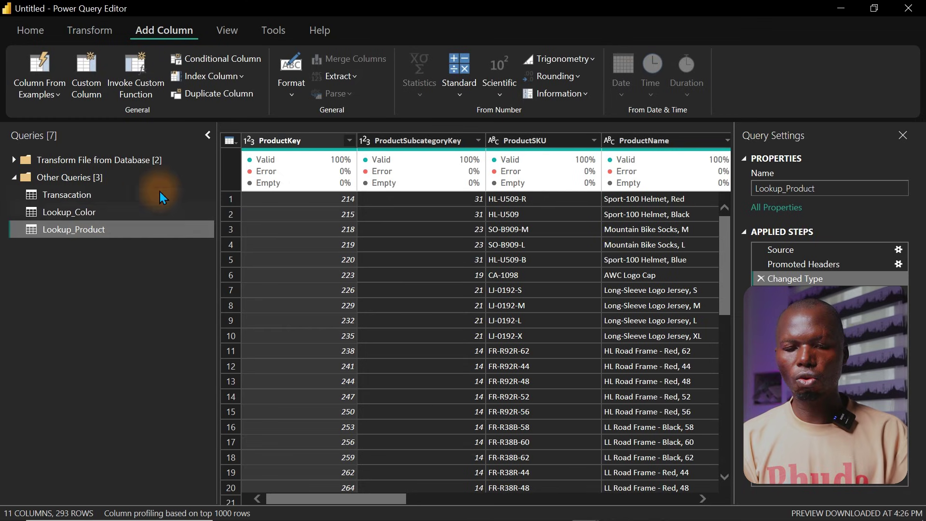
left_click(24, 29)
left_click(892, 66)
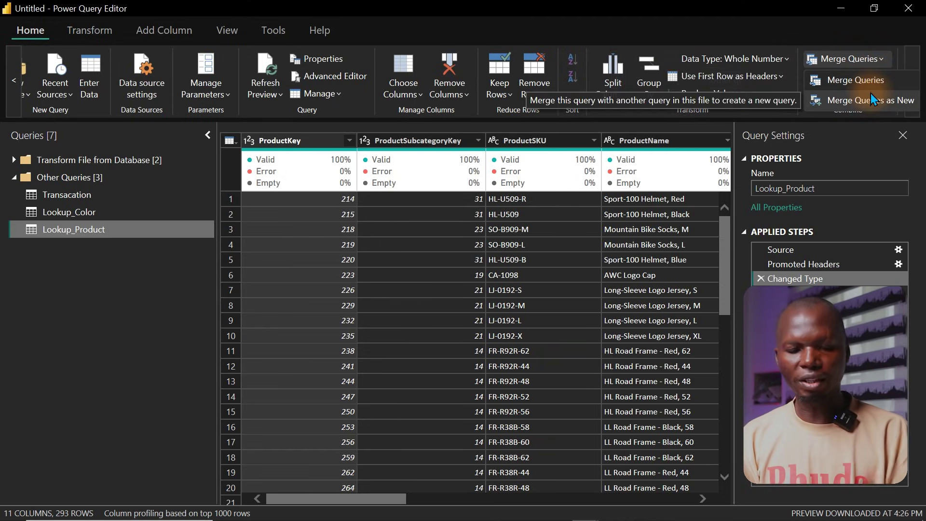
left_click(860, 83)
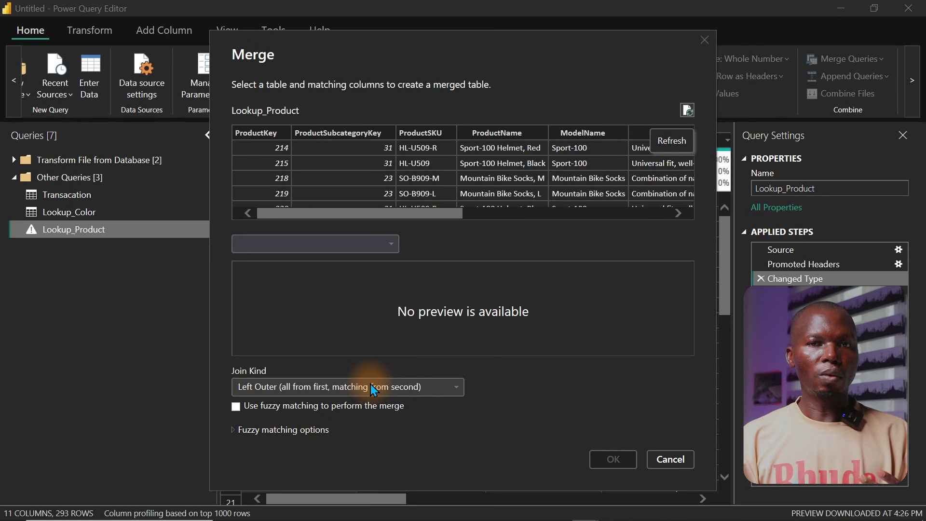
left_click(392, 242)
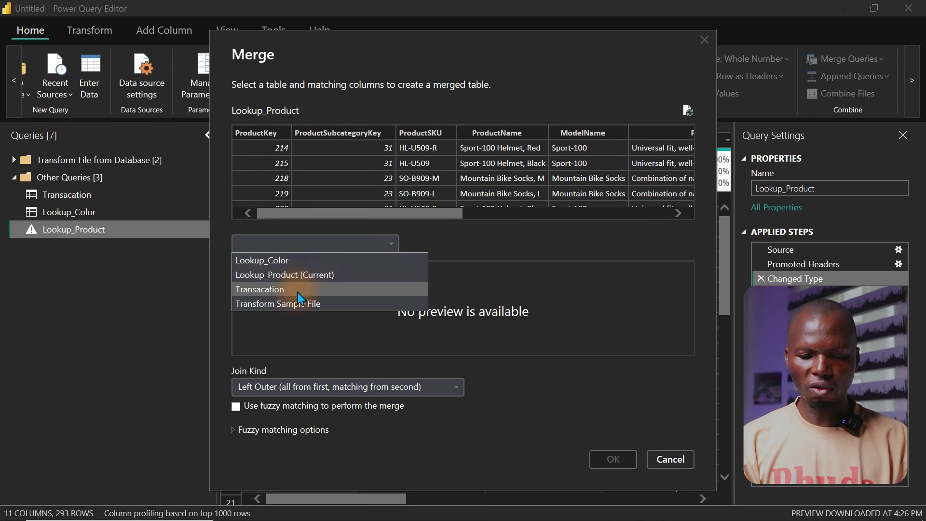
left_click(304, 262)
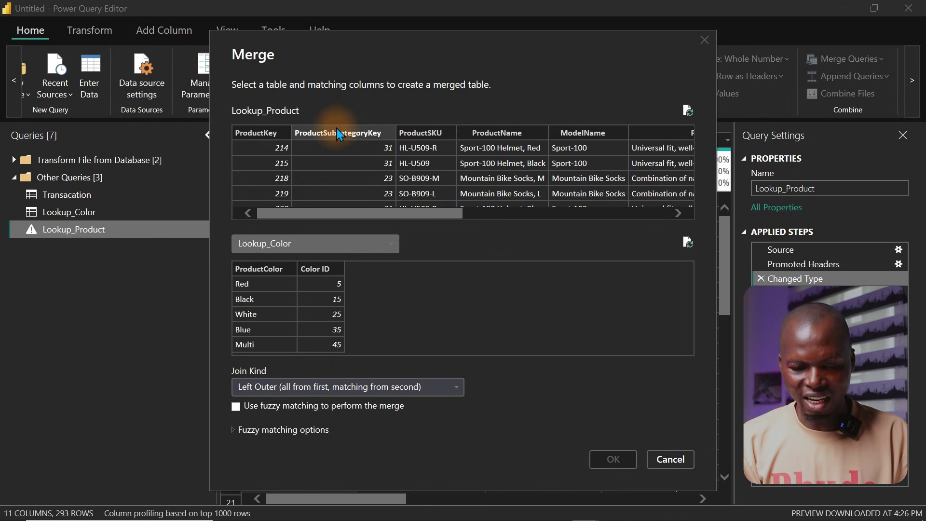
- Match the two tables on their ProductColor columns and complete the merge with a Left Outer join
left_click(265, 270)
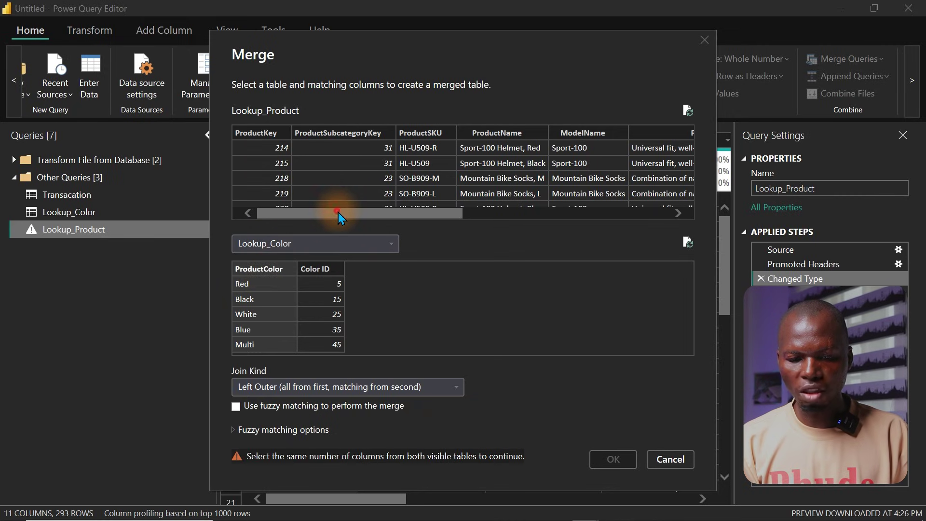
left_click_drag(337, 212, 509, 197)
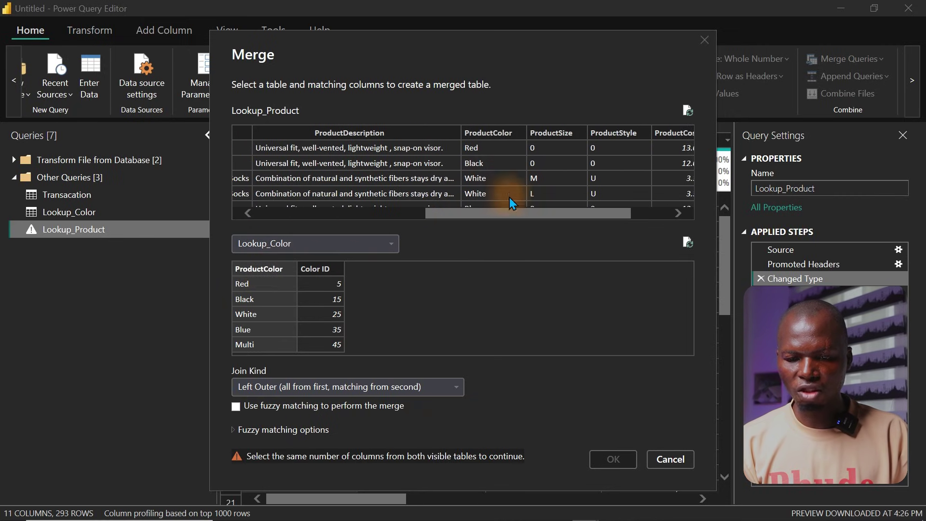
left_click(495, 133)
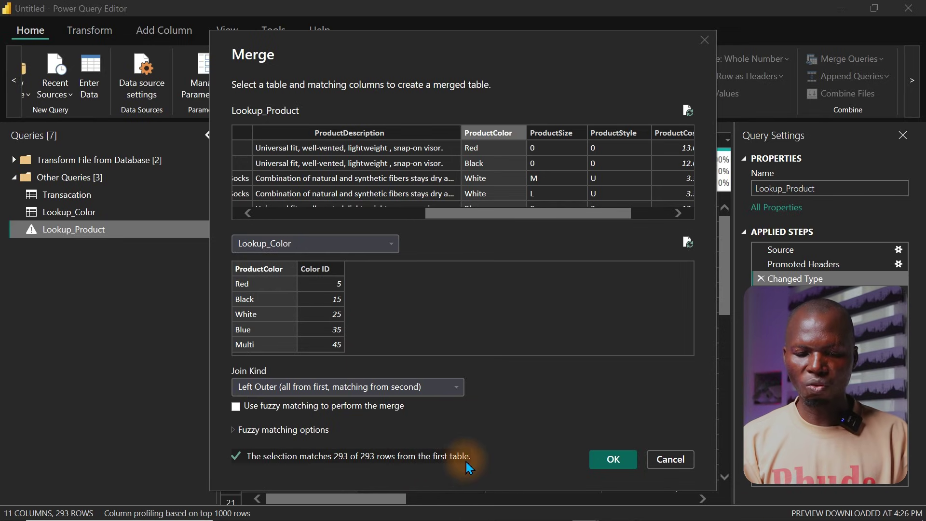
left_click(613, 459)
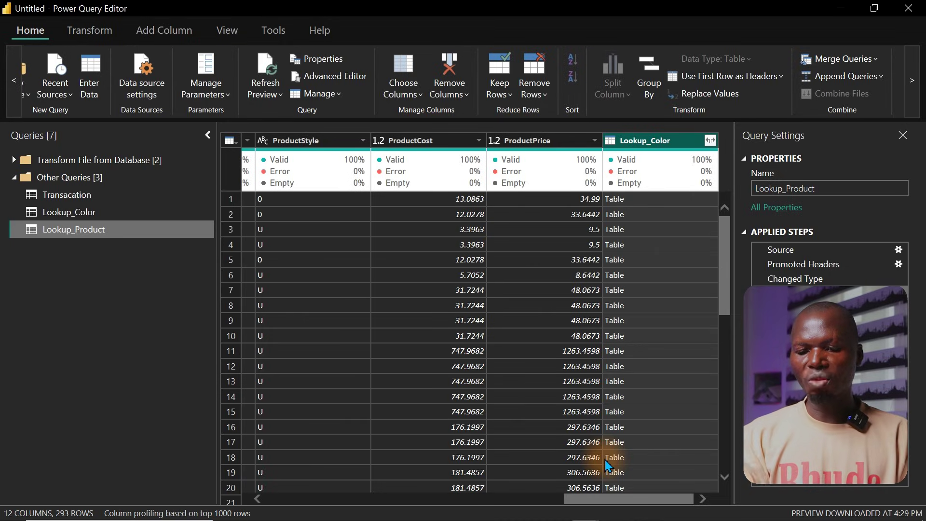
- Drill into a nested table in the merged Lookup_Color column and remove the resulting drill-down step
left_click(604, 458)
left_click(611, 321)
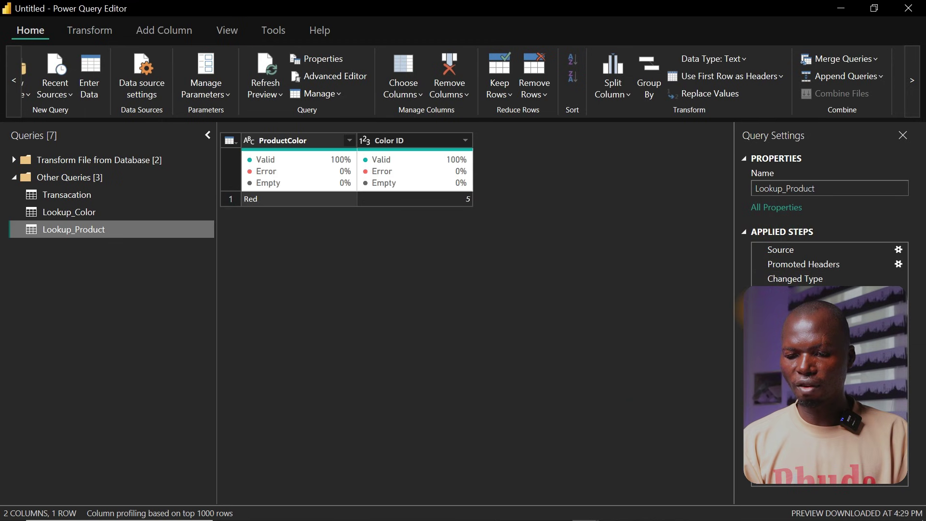
left_click(758, 307)
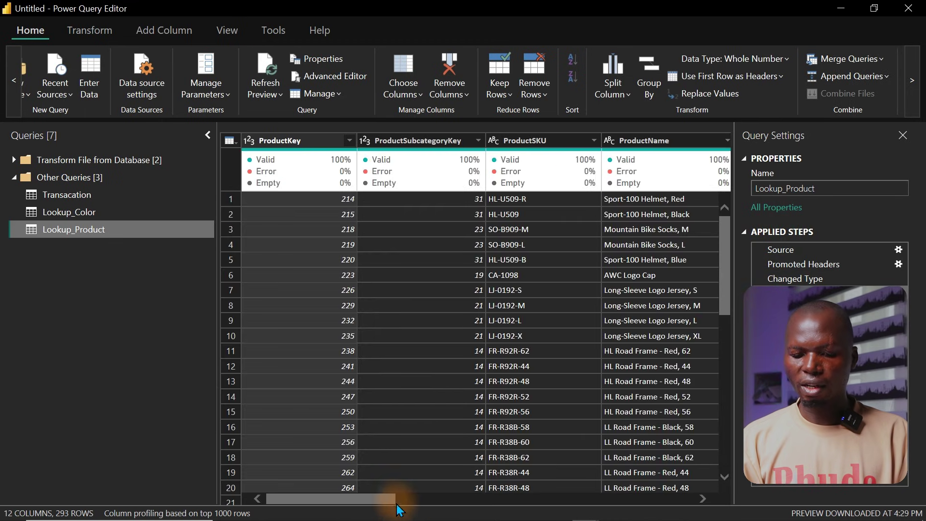
- Try expanding only Color ID from the Lookup_Color column with the original column name as prefix, and remove that expansion
left_click_drag(385, 504, 684, 502)
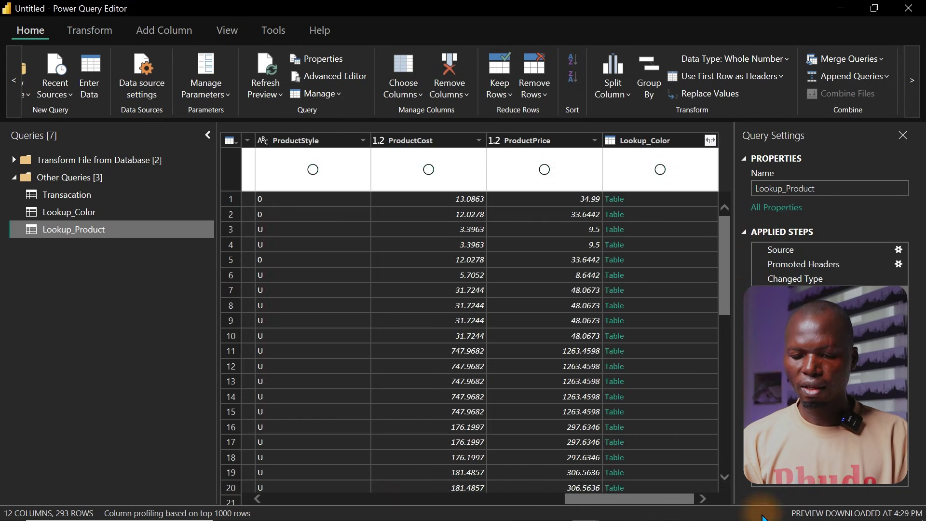
left_click(709, 140)
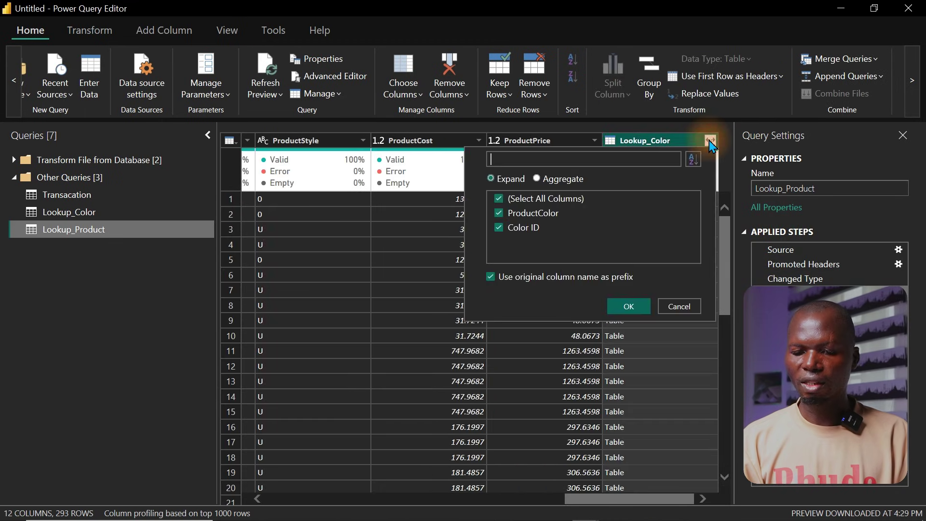
left_click(500, 200)
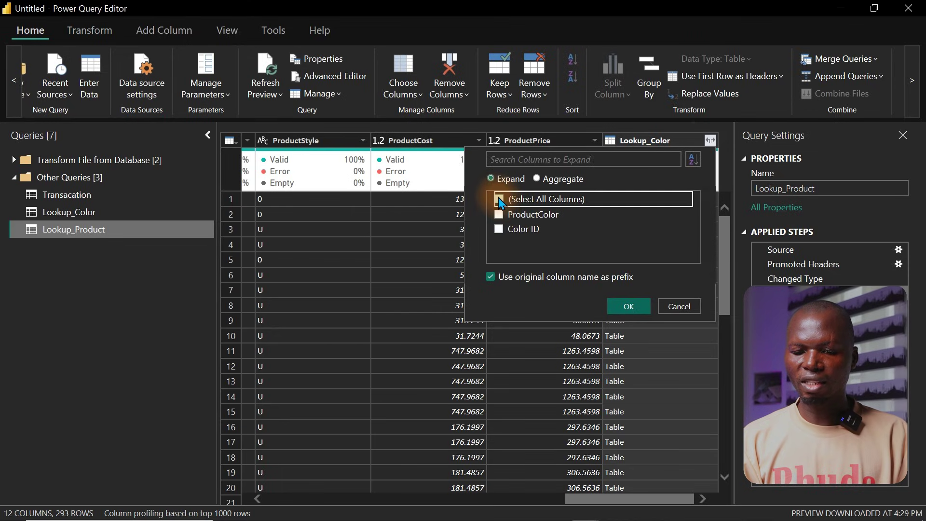
left_click(498, 229)
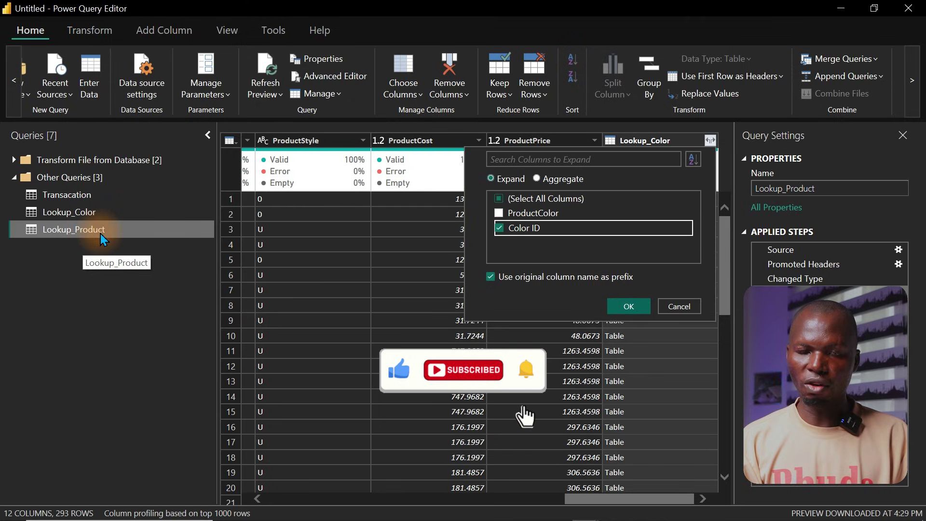
left_click(631, 311)
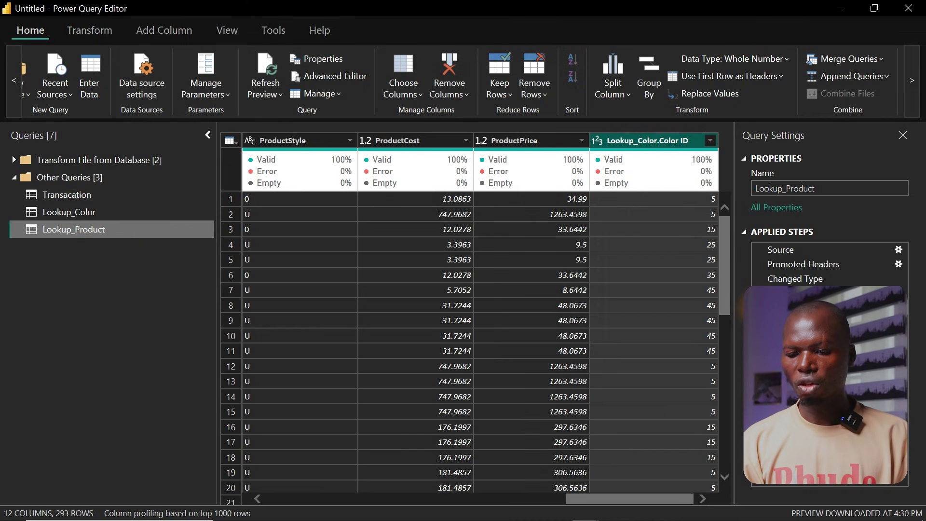
left_click(760, 308)
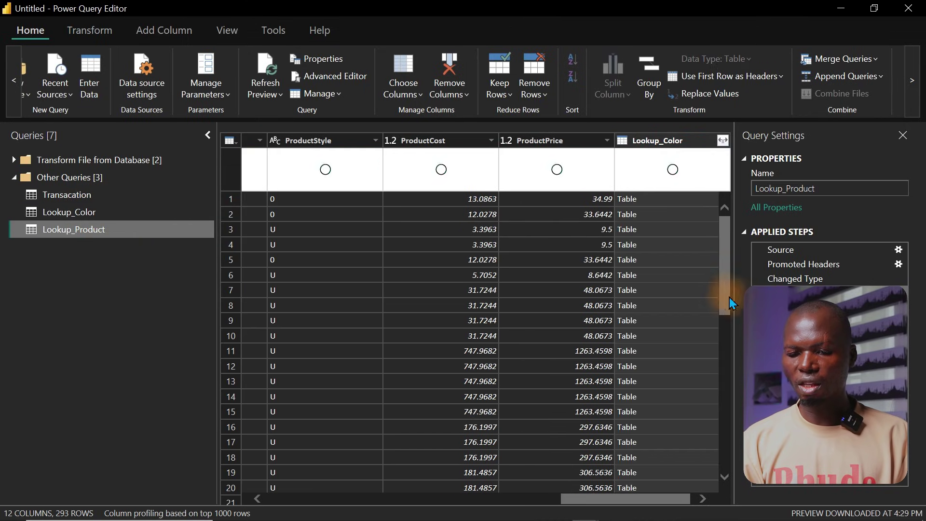
- Expand only Color ID from the merged Lookup_Color column, without the original column name as prefix
left_click(720, 141)
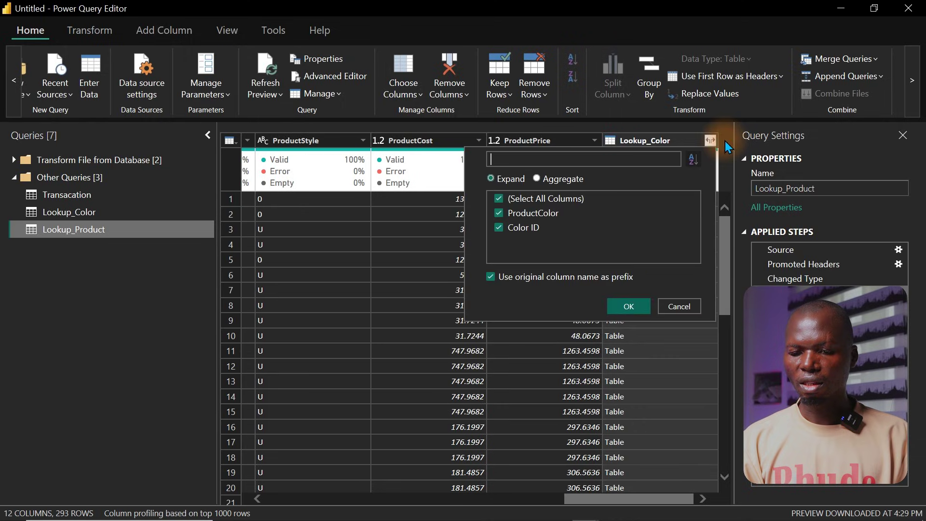
left_click(499, 198)
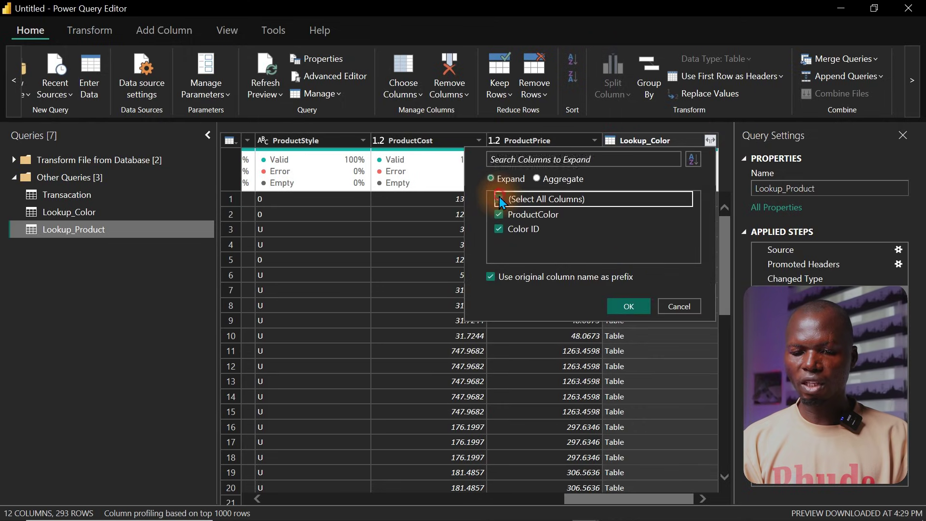
left_click(498, 229)
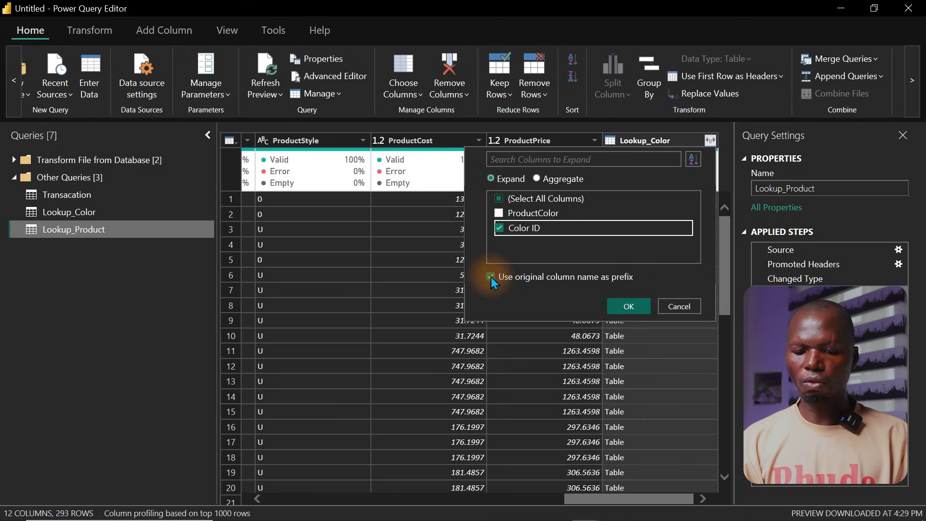
left_click(490, 276)
left_click(627, 309)
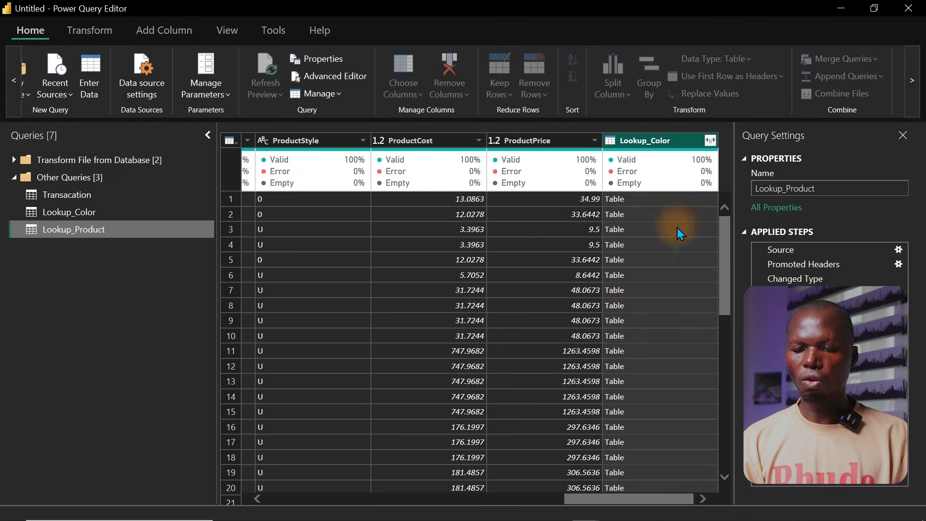
mouse_move(684, 178)
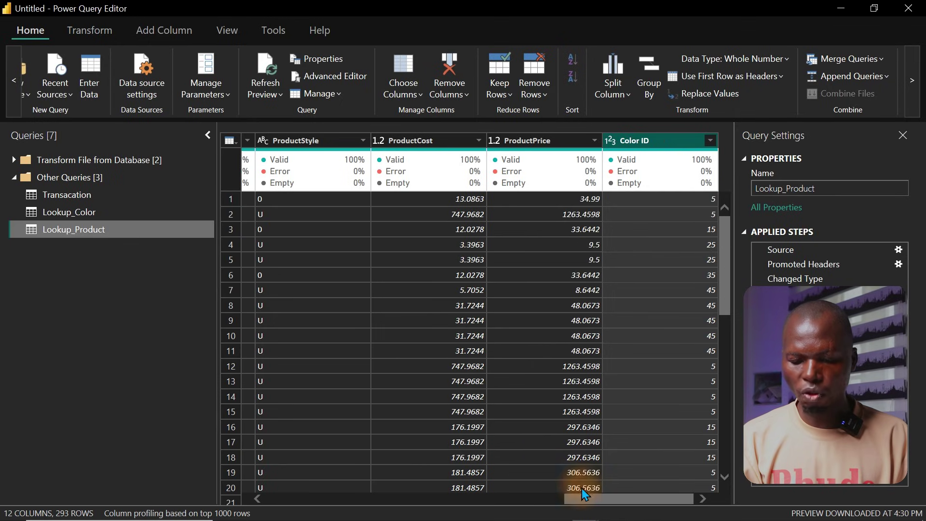
- Remove the ProductColor column from the Lookup_Product query
left_click_drag(592, 497, 482, 496)
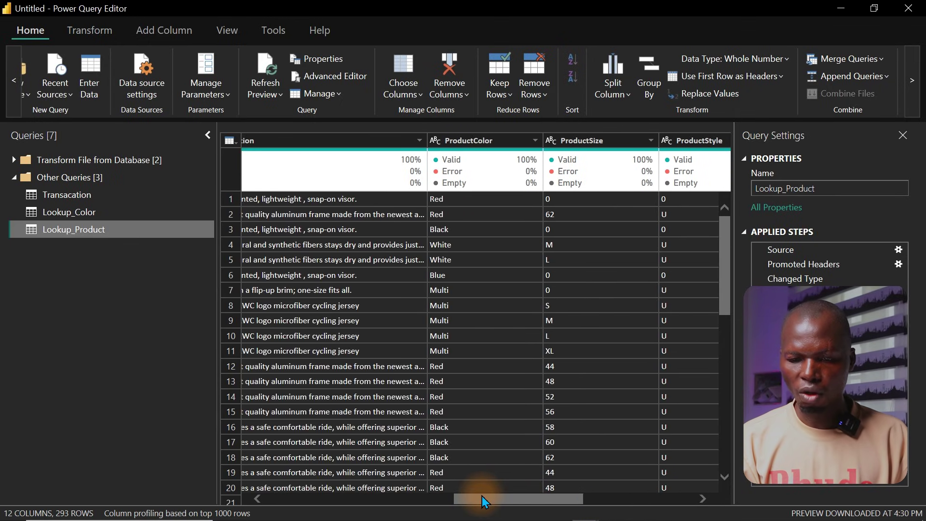
left_click(472, 141)
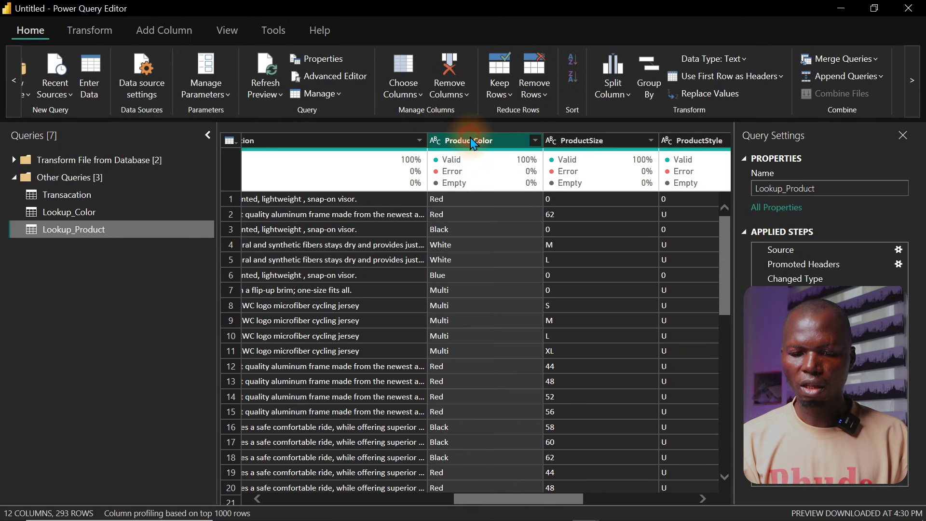
key("Delete")
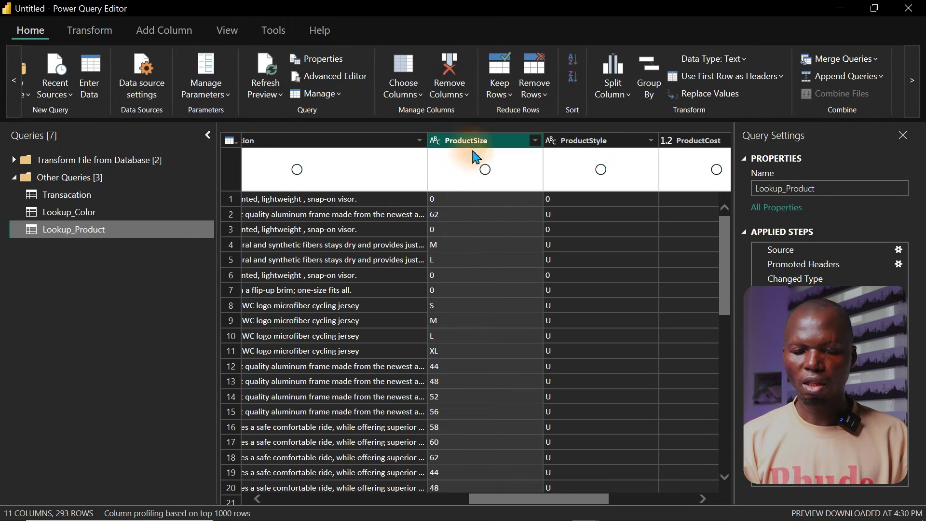
- Review the Lookup_Color and Transacation tables, and return to the columns of Lookup_Product
left_click(81, 215)
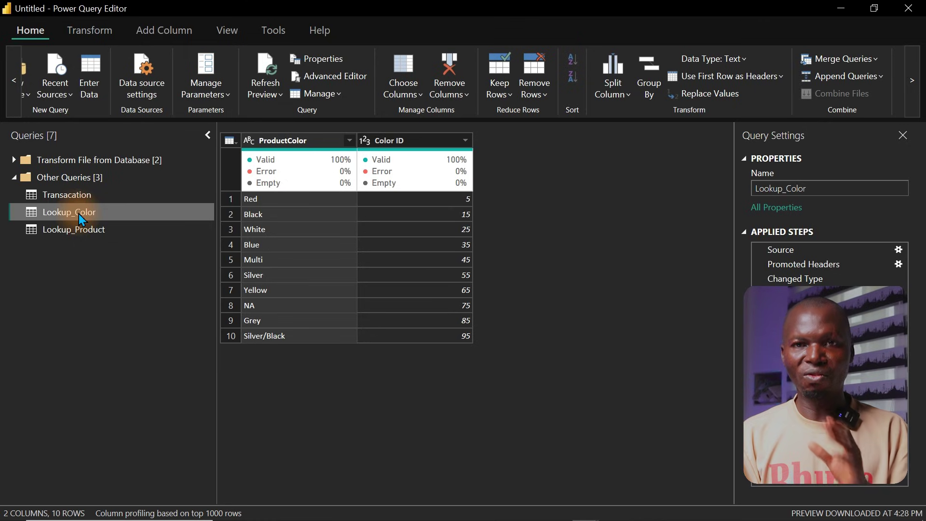
left_click(79, 233)
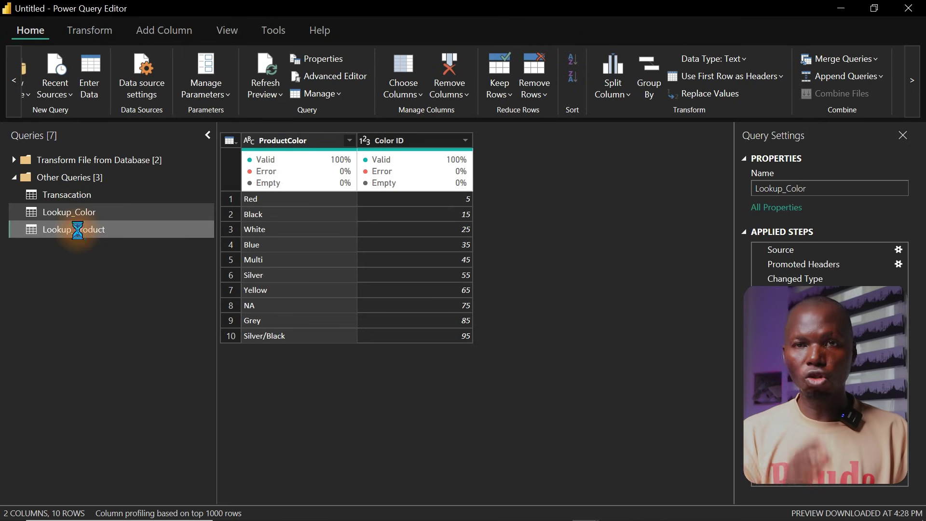
left_click(89, 197)
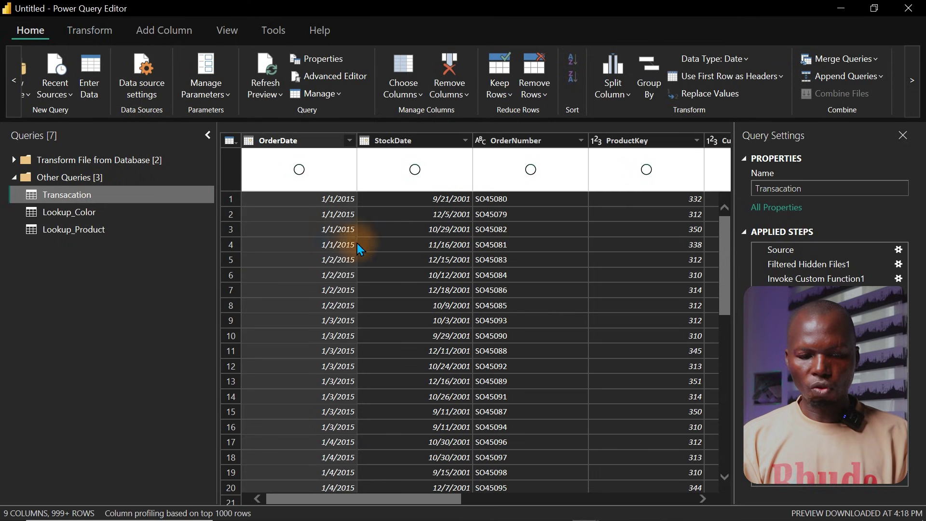
left_click(75, 230)
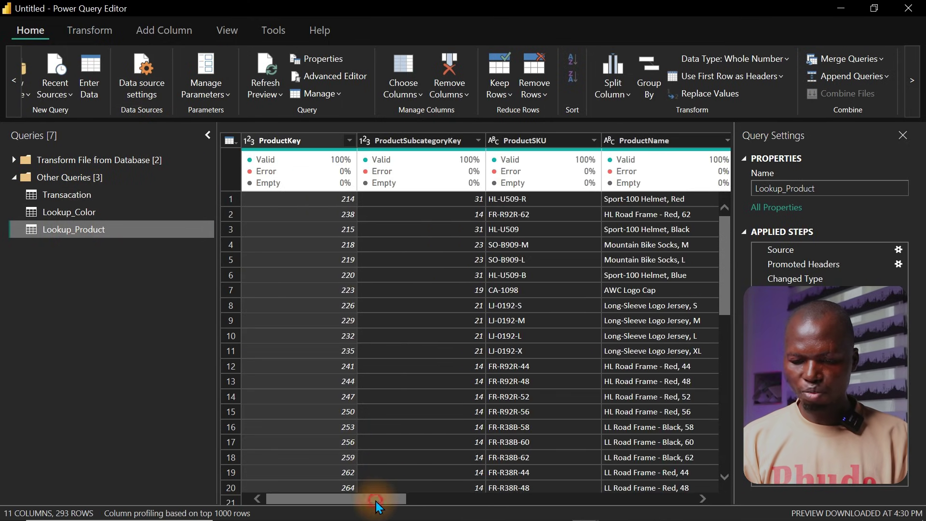
left_click_drag(375, 502, 317, 503)
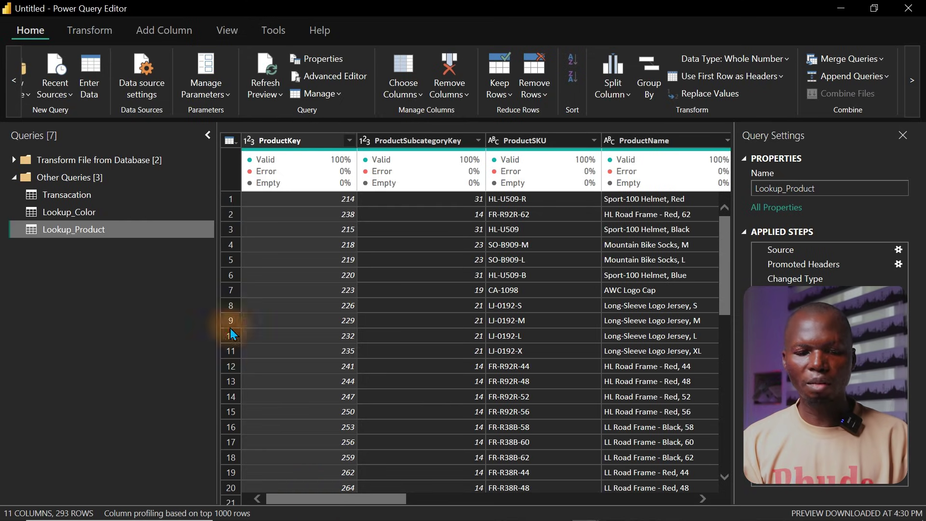
- Compare the commands that transform existing columns with those that add new columns, using ProductSKU as the selected text column
left_click(89, 32)
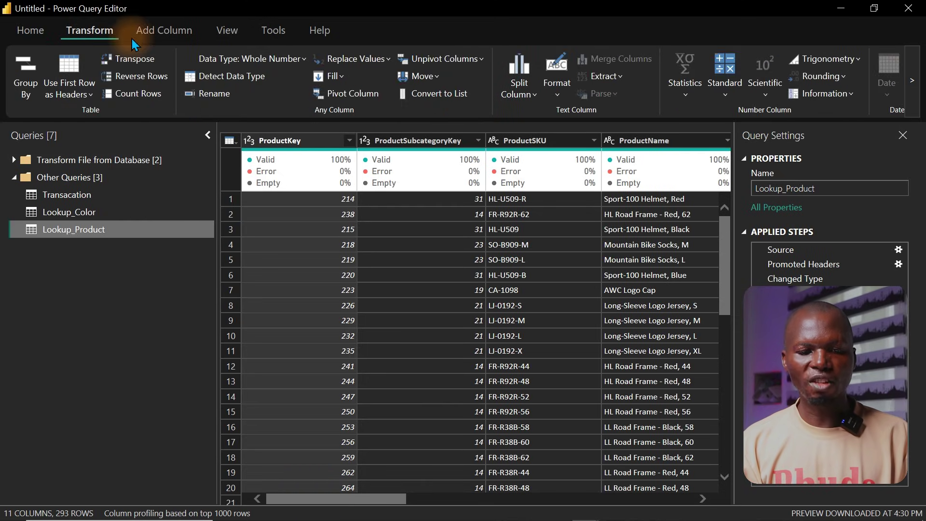
left_click(160, 34)
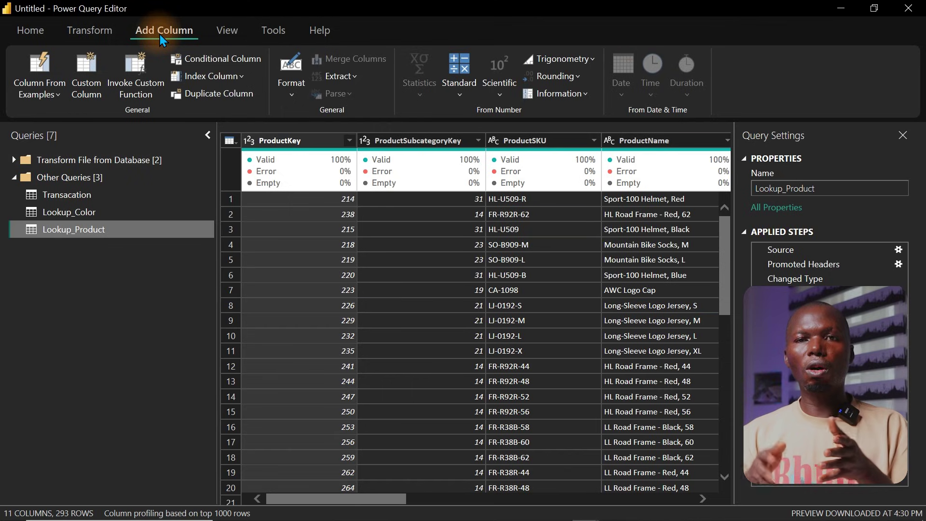
left_click(97, 31)
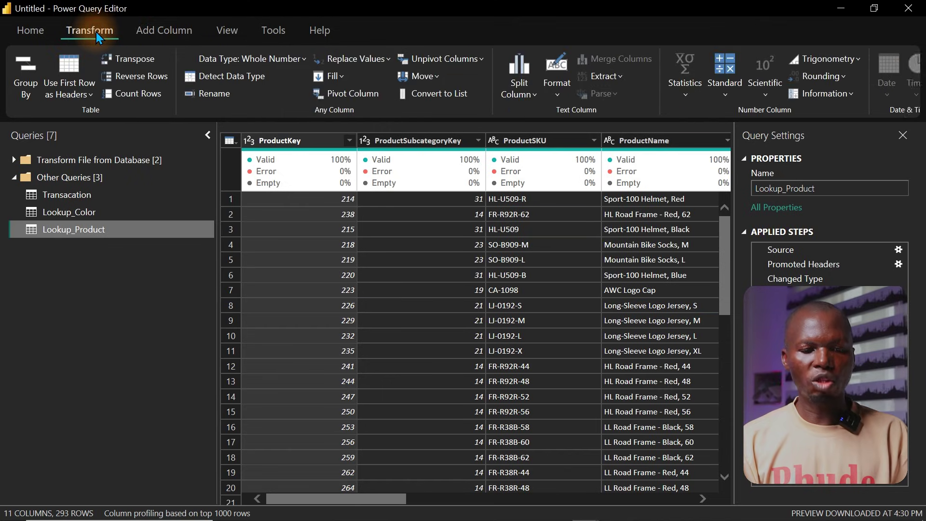
left_click(159, 28)
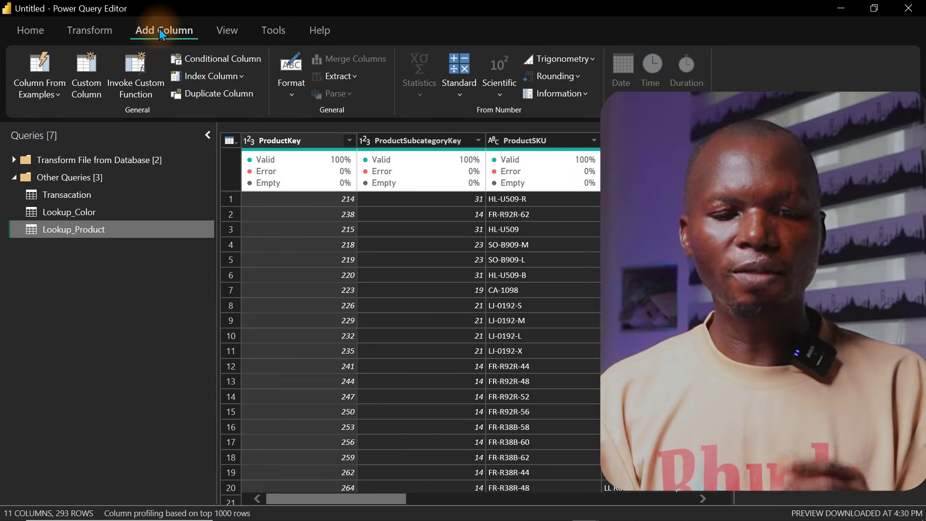
left_click(93, 31)
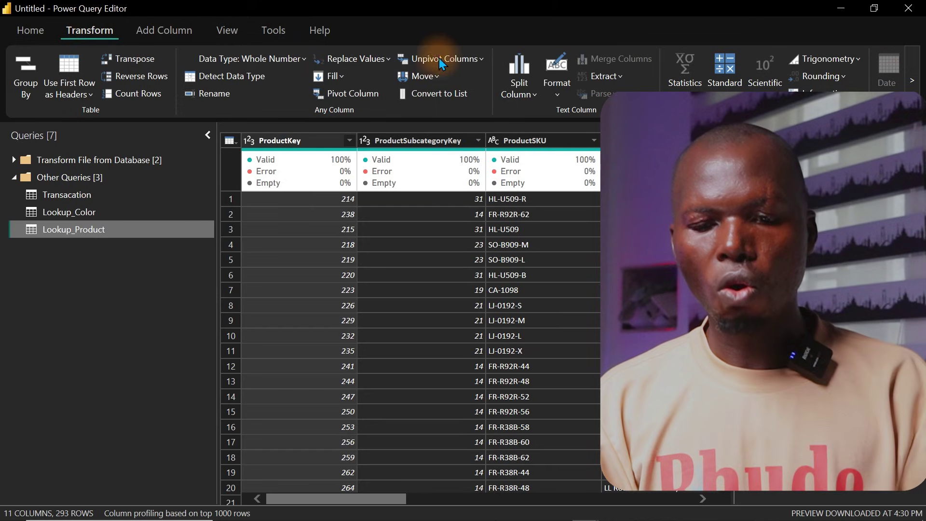
left_click(528, 138)
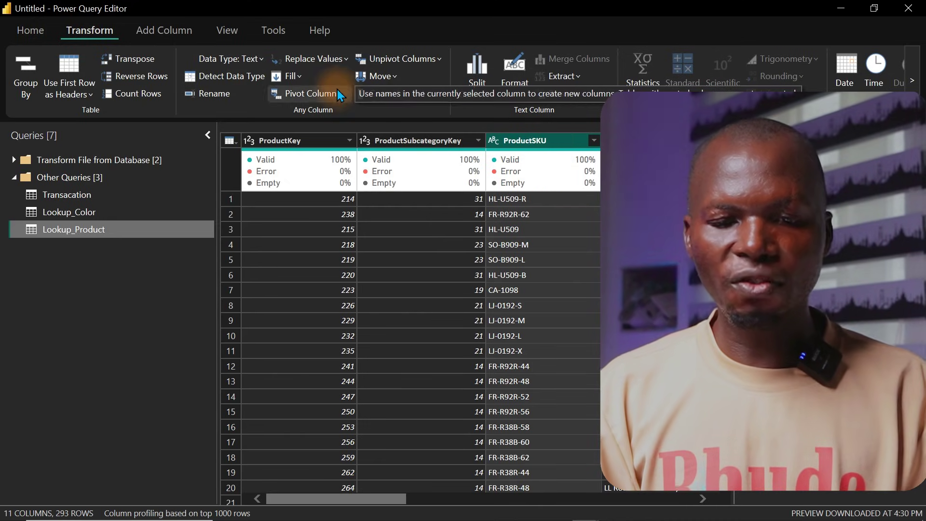
left_click(173, 32)
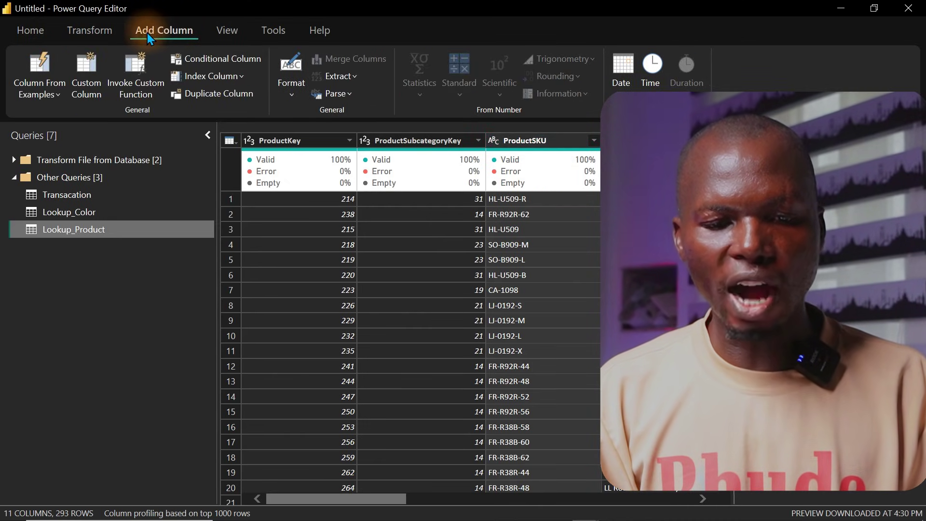
left_click(521, 139)
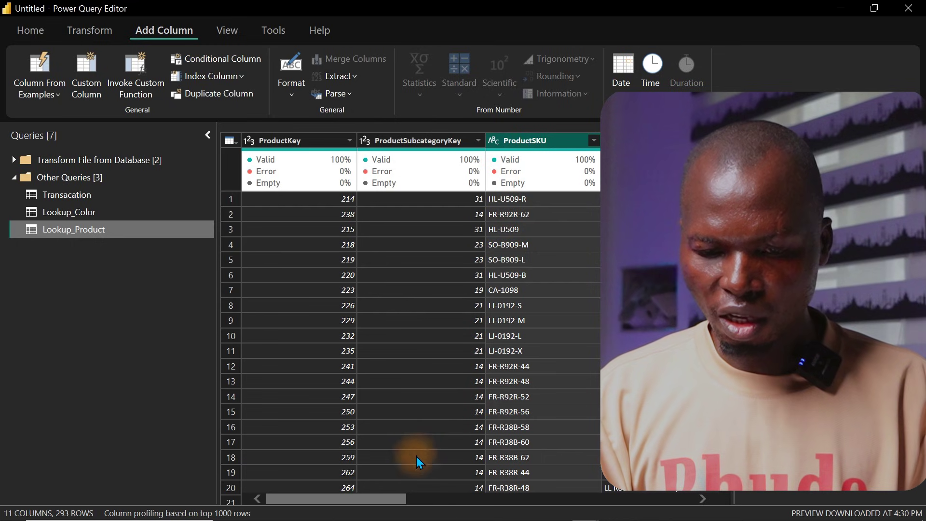
- Try adding an uppercase copy of ProductName as a new column, and remove the added step
left_click(424, 499)
left_click_drag(423, 496, 435, 456)
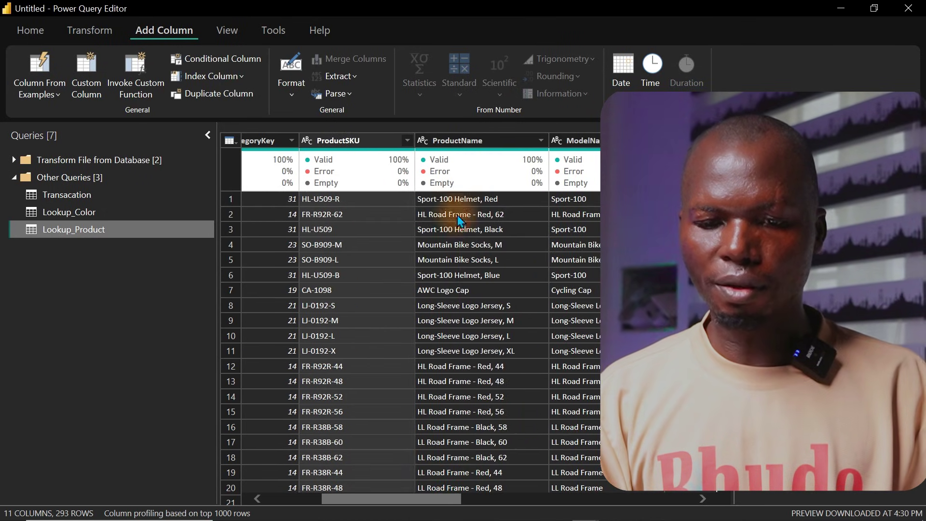
left_click(455, 137)
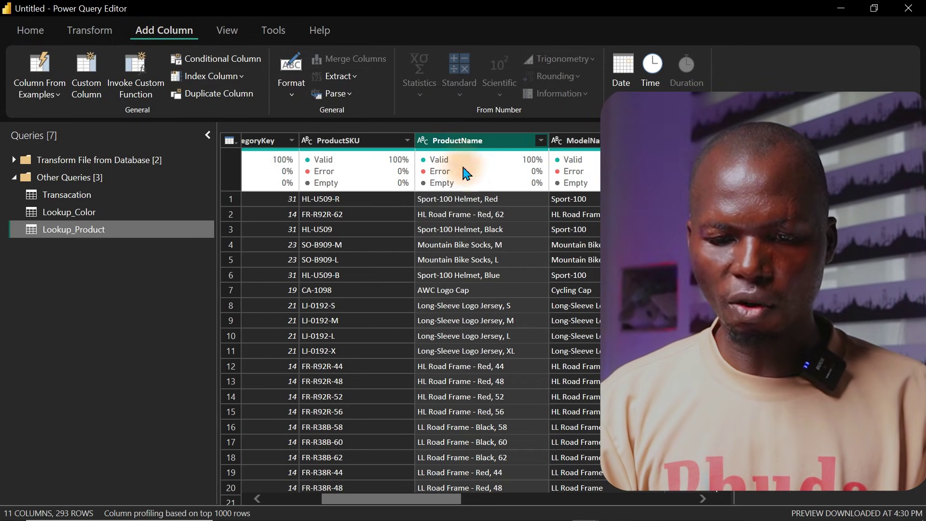
left_click(290, 94)
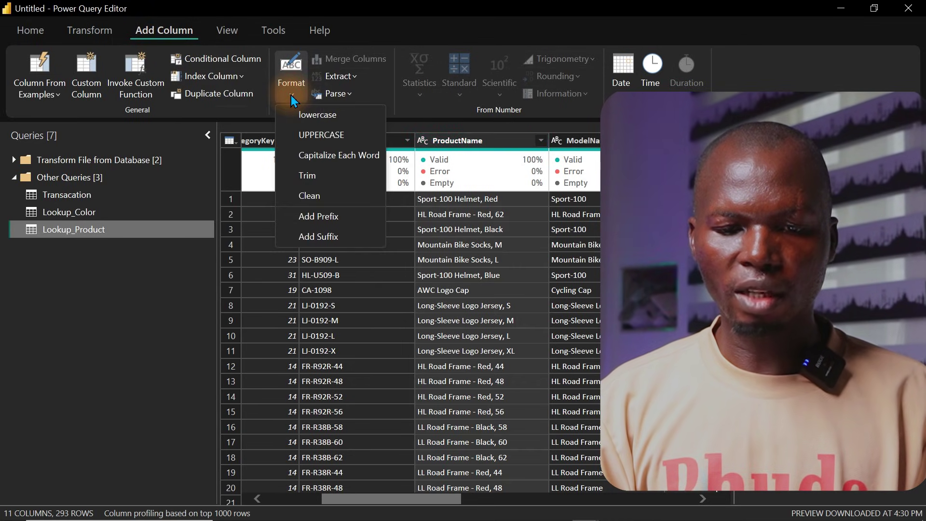
left_click(315, 135)
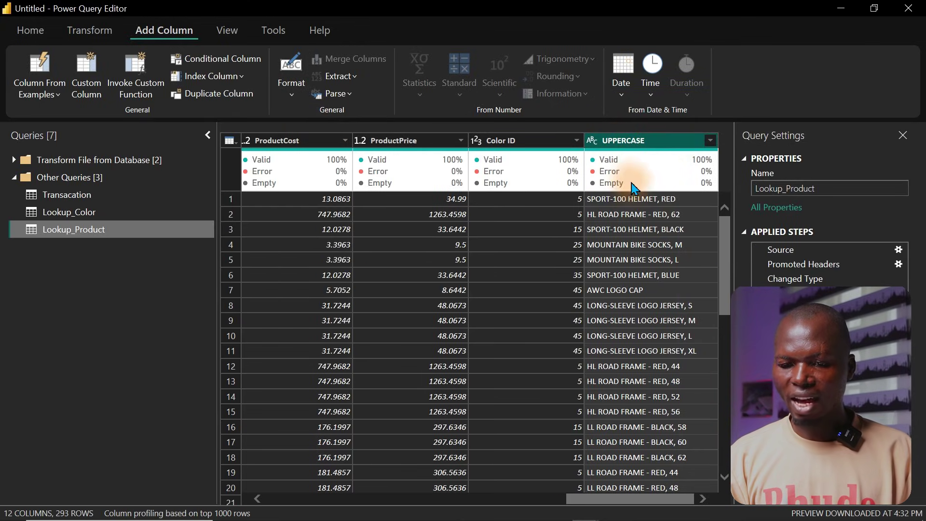
mouse_move(633, 181)
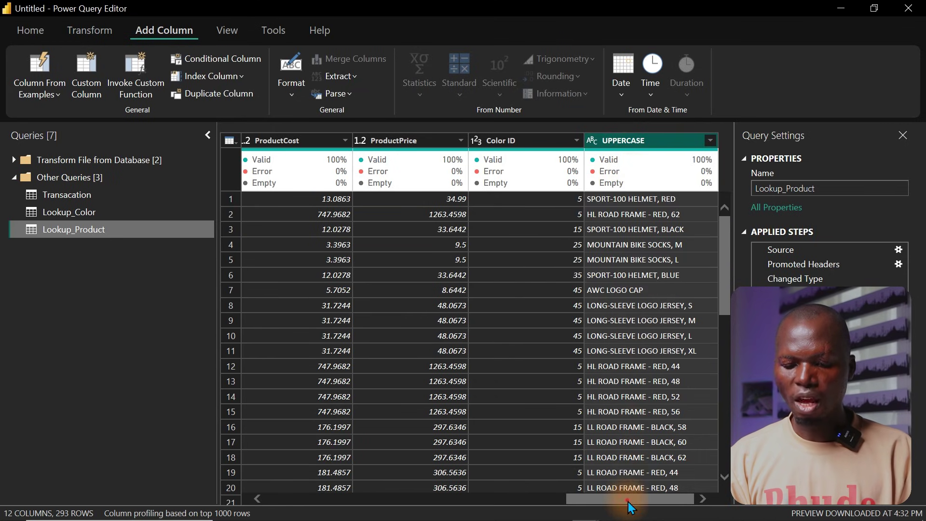
left_click_drag(627, 501, 409, 501)
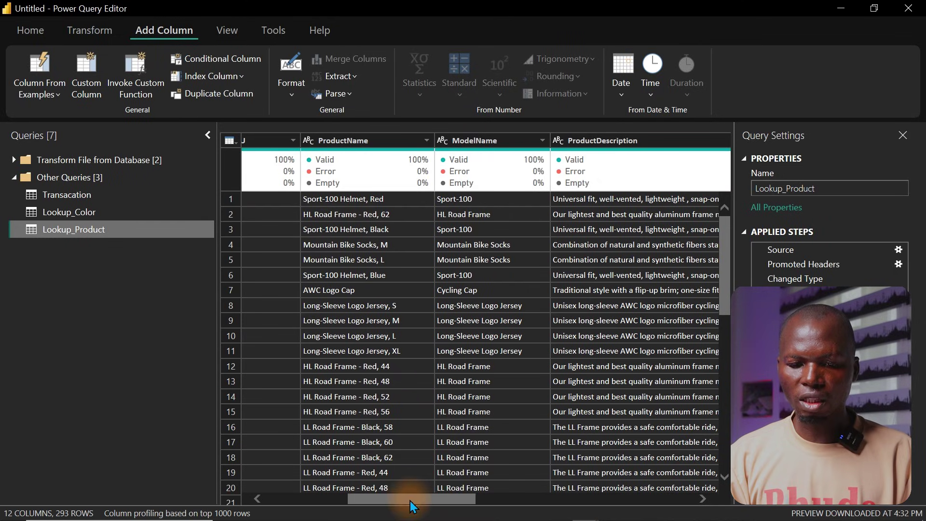
left_click(344, 145)
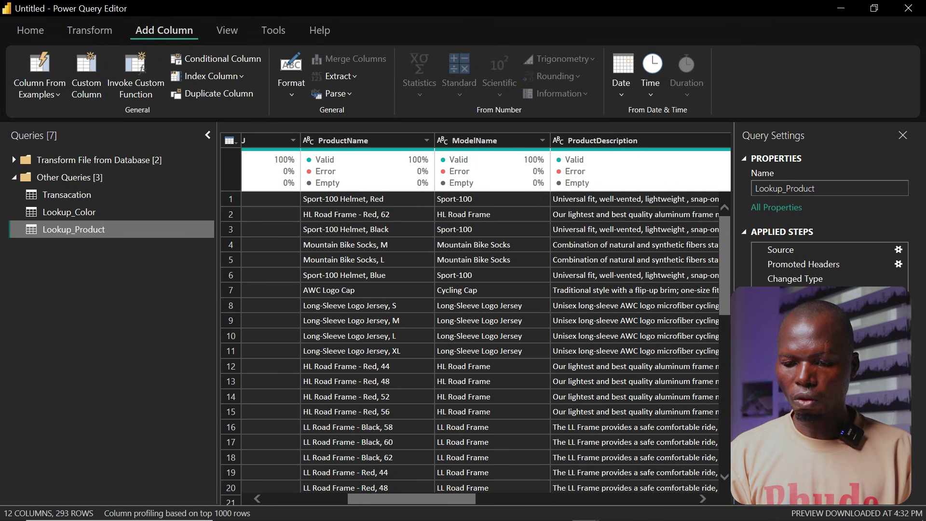
left_click(759, 308)
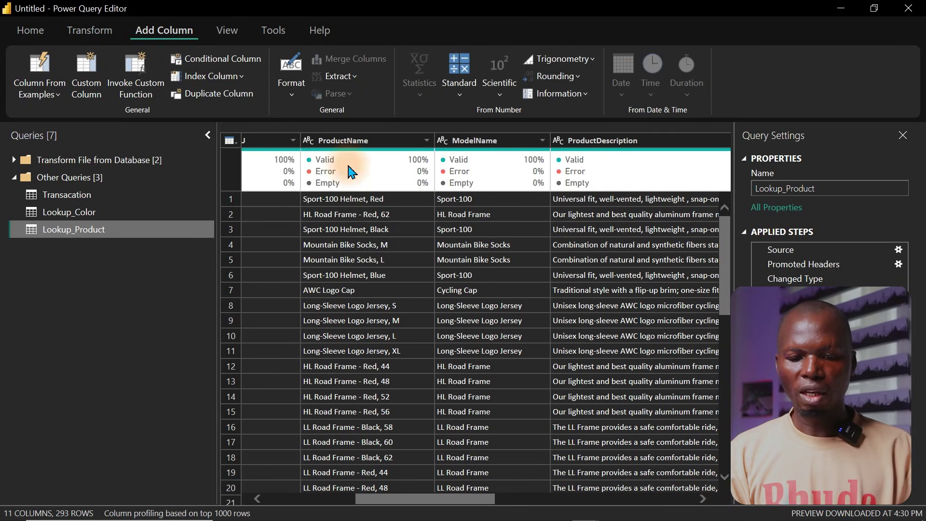
- Try converting the existing ProductName column to uppercase in place
left_click(342, 142)
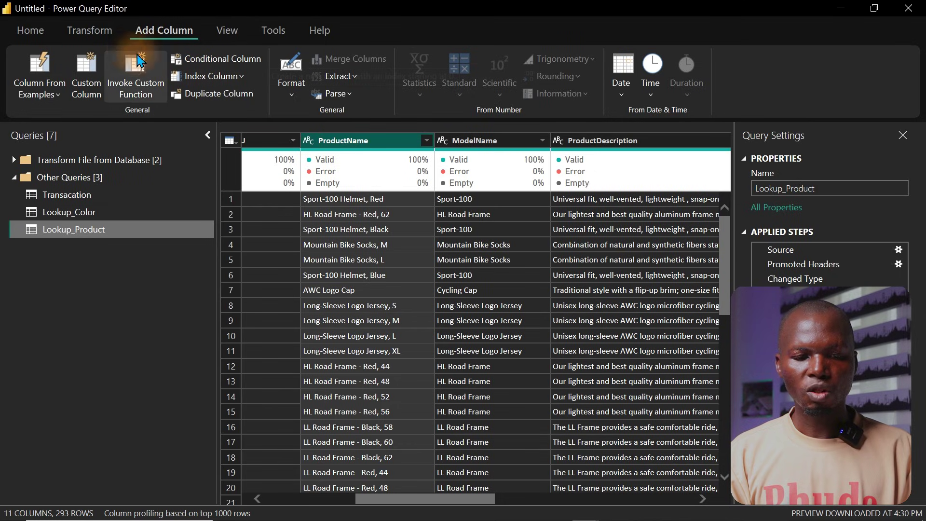
left_click(88, 30)
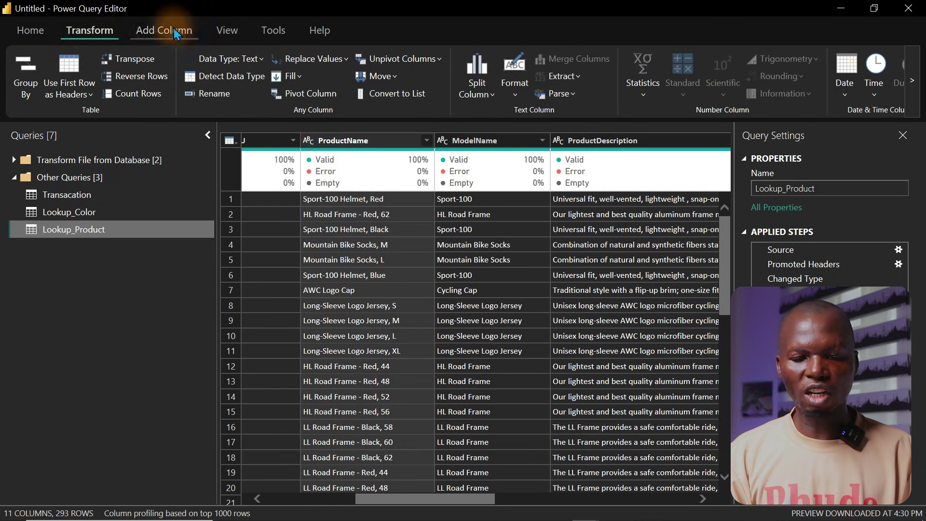
left_click(518, 95)
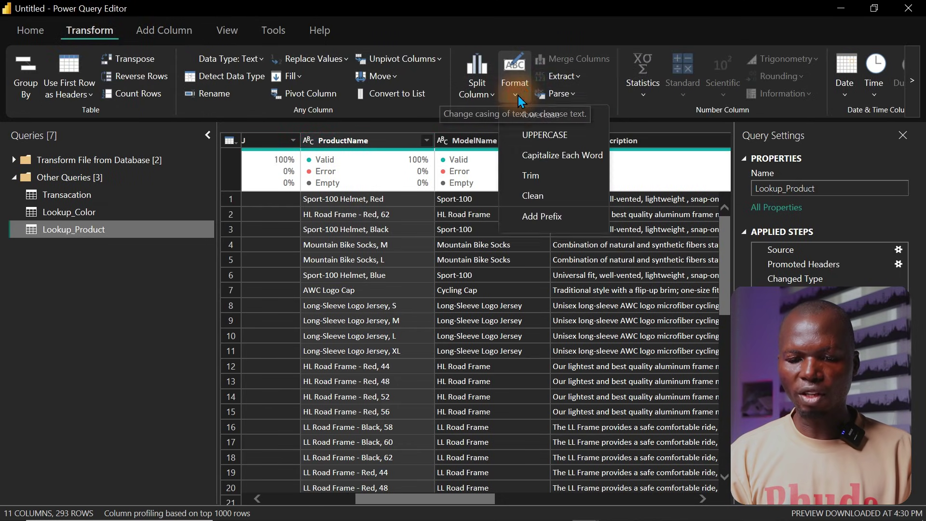
left_click(554, 134)
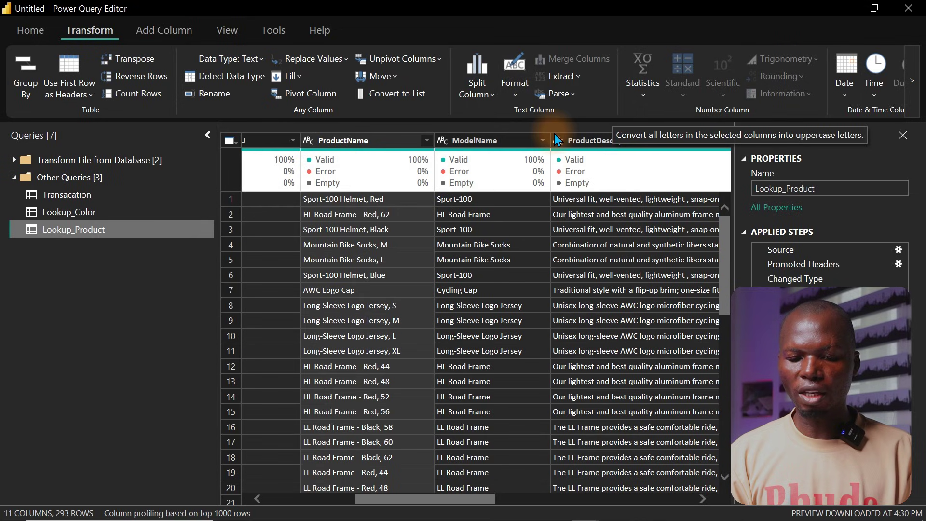
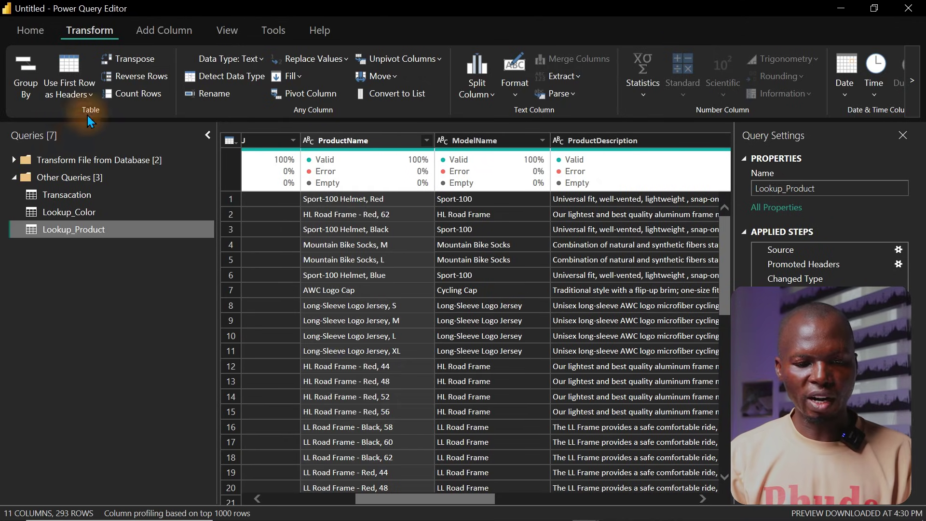
- Duplicate the Transacation query and rename the copy as Date
left_click(59, 195)
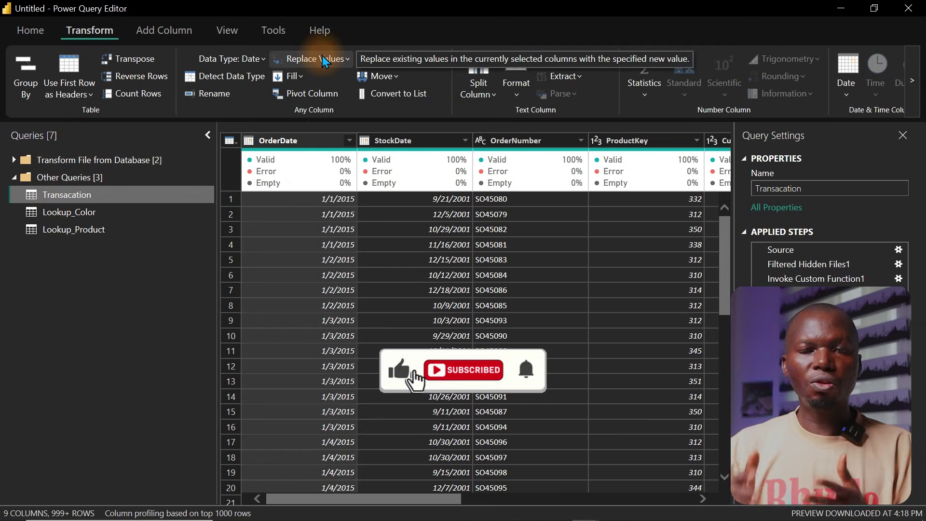
right_click(97, 199)
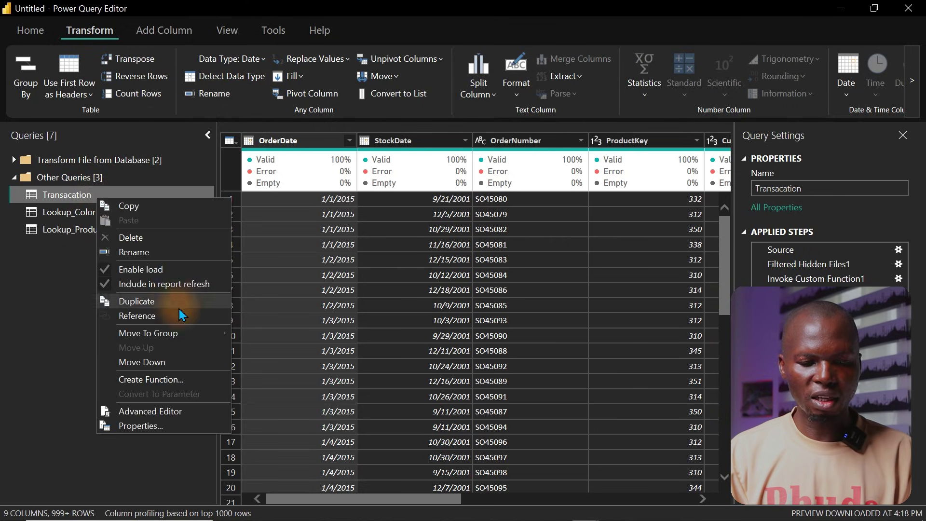
left_click(152, 302)
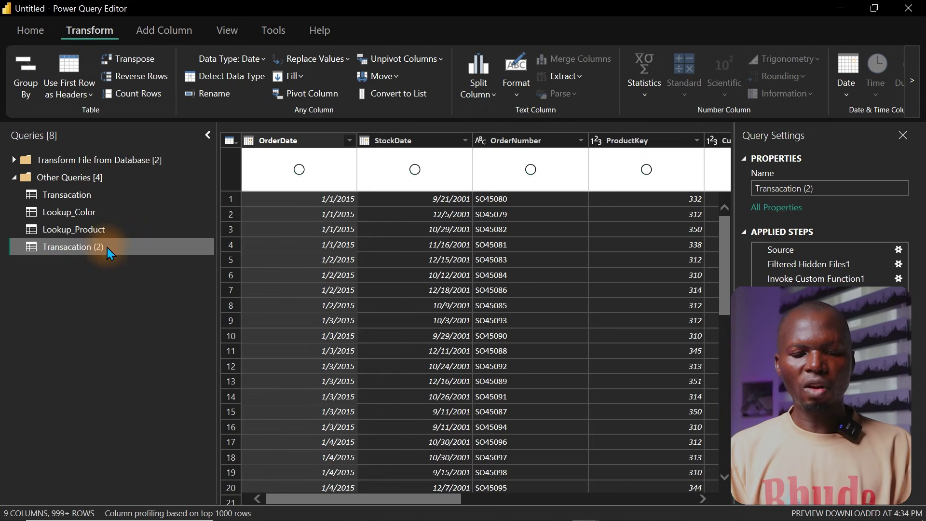
double_click(68, 245)
type("Datae")
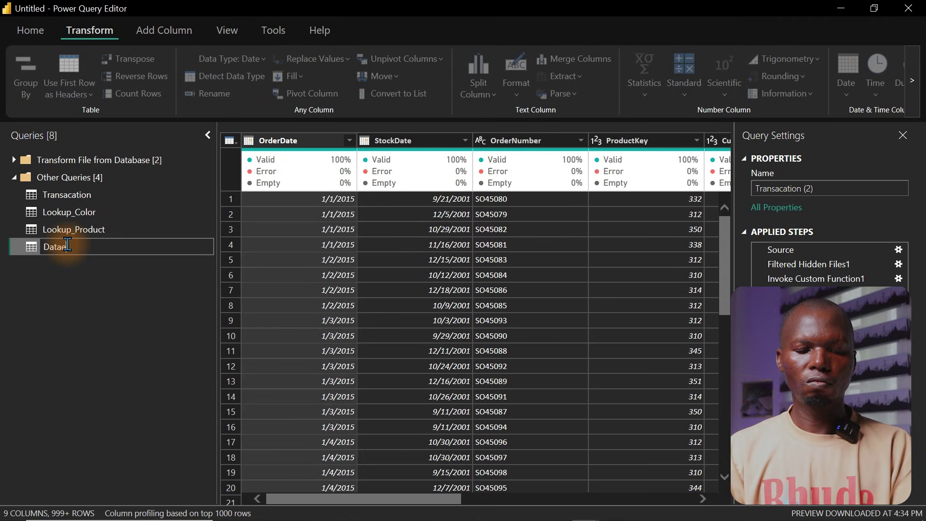
key("Return")
double_click(68, 245)
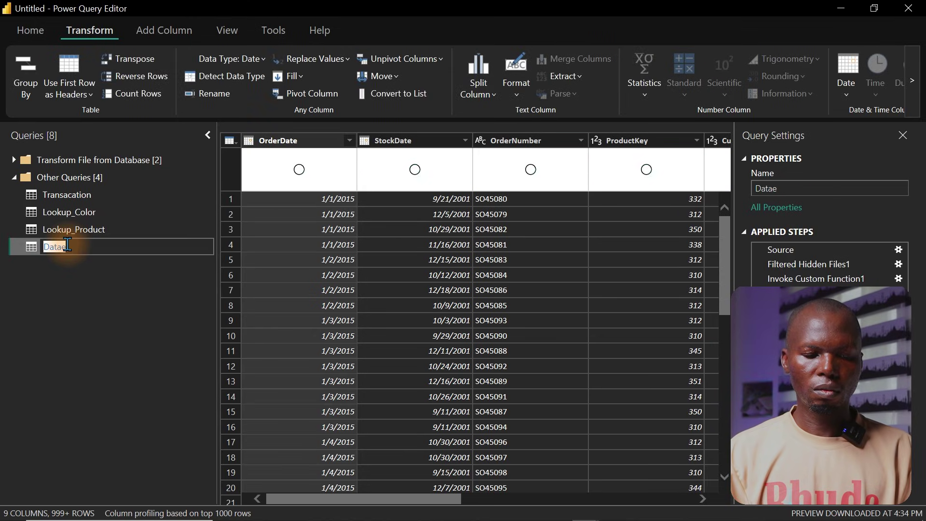
type("Data")
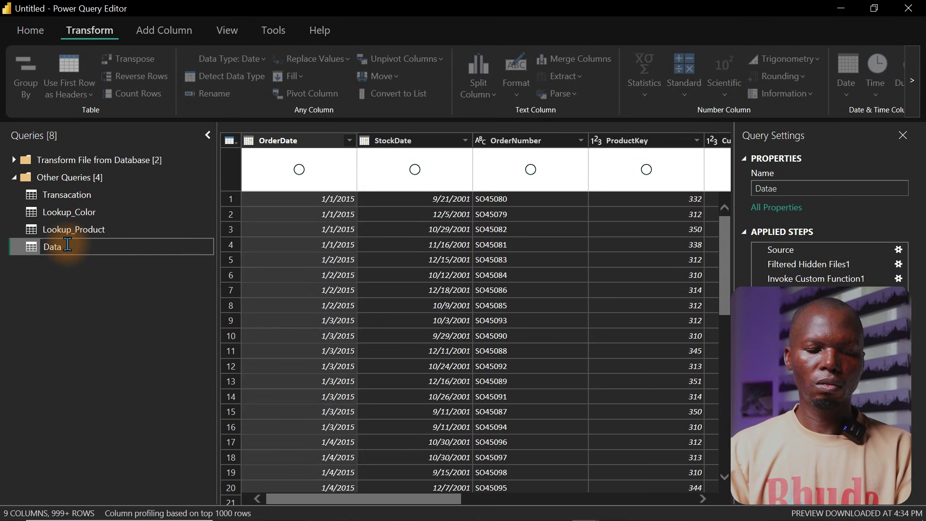
key("Return")
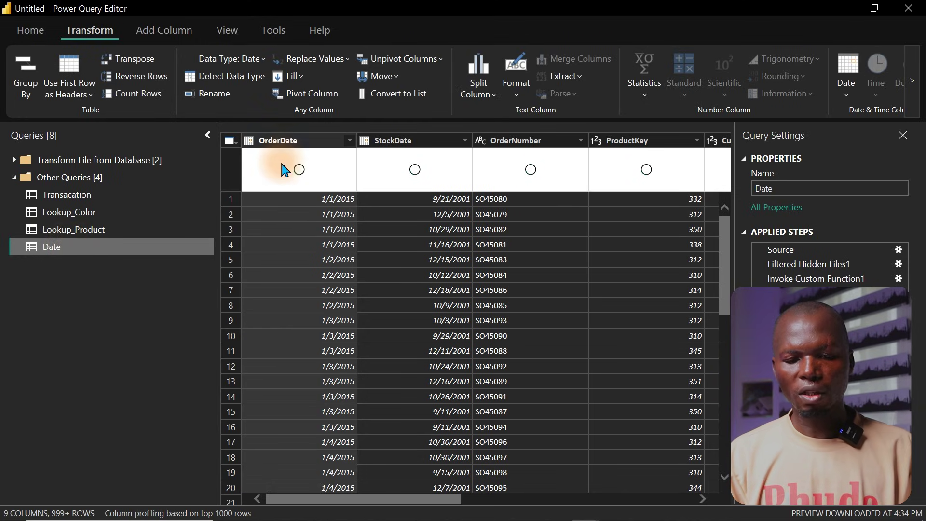
- Remove every column except OrderDate from the Date query, and remove the duplicate dates
left_click(283, 144)
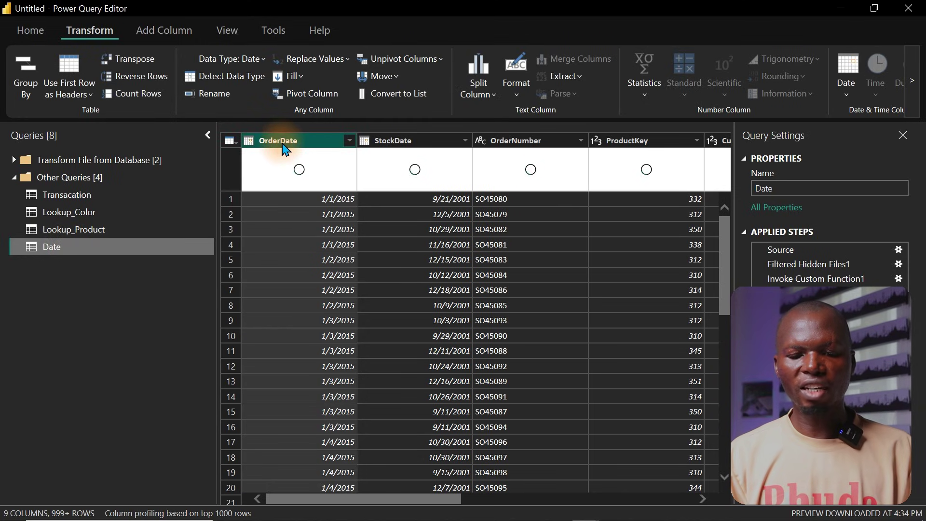
right_click(283, 144)
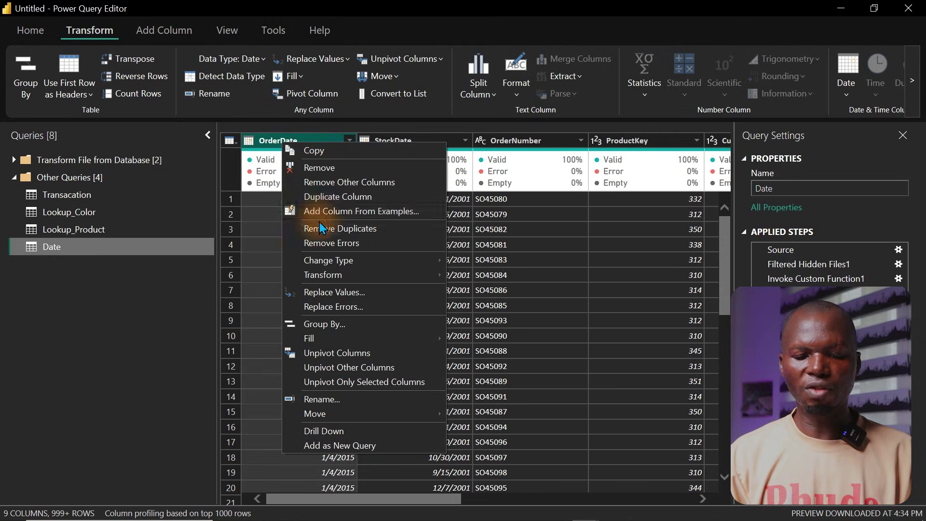
left_click(321, 182)
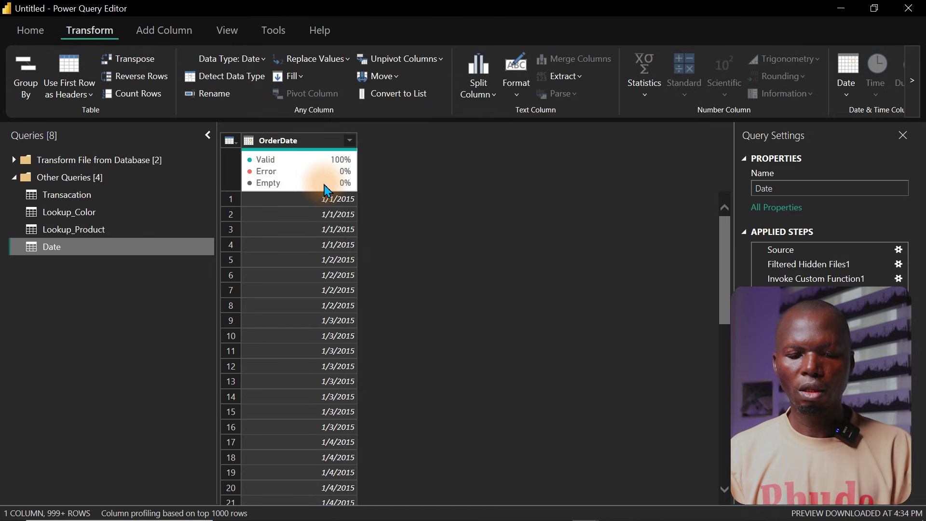
right_click(299, 141)
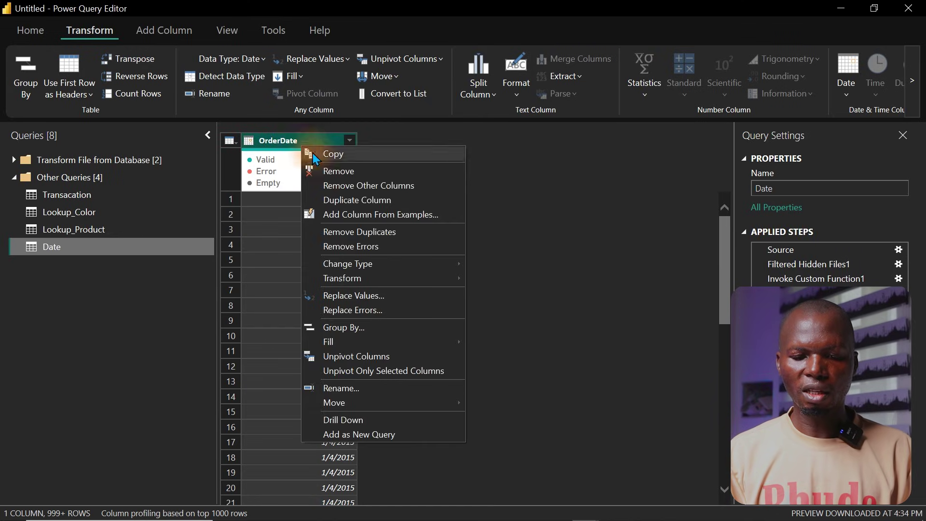
left_click(354, 233)
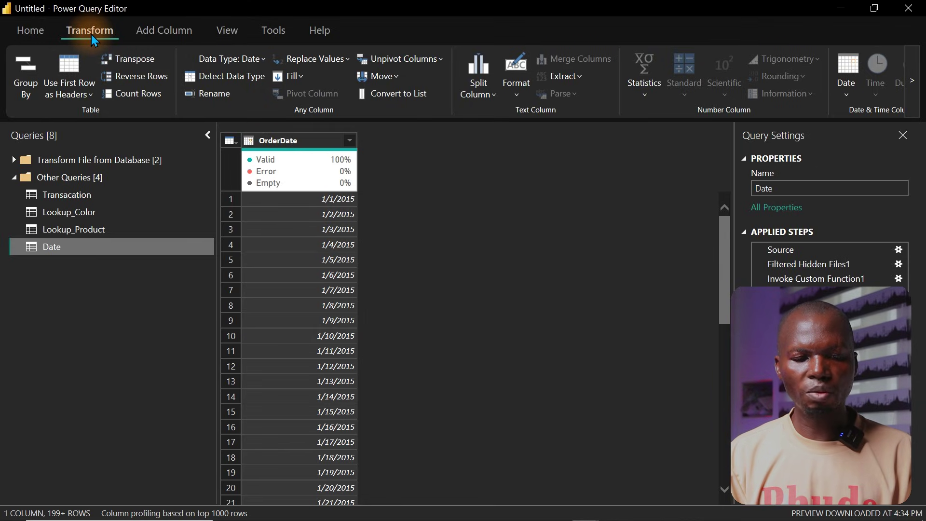
- Add a new column with the Year extracted from OrderDate in the Date query
left_click(148, 33)
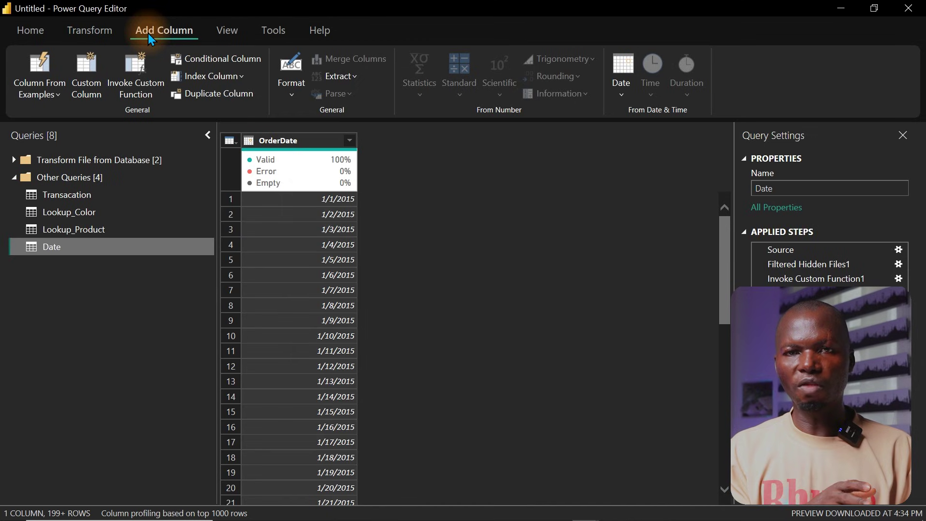
left_click(89, 30)
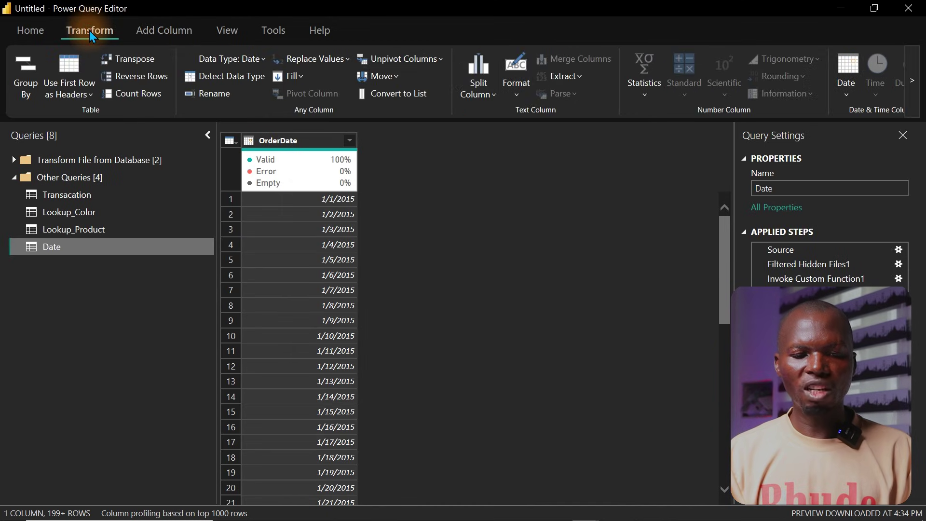
left_click(848, 94)
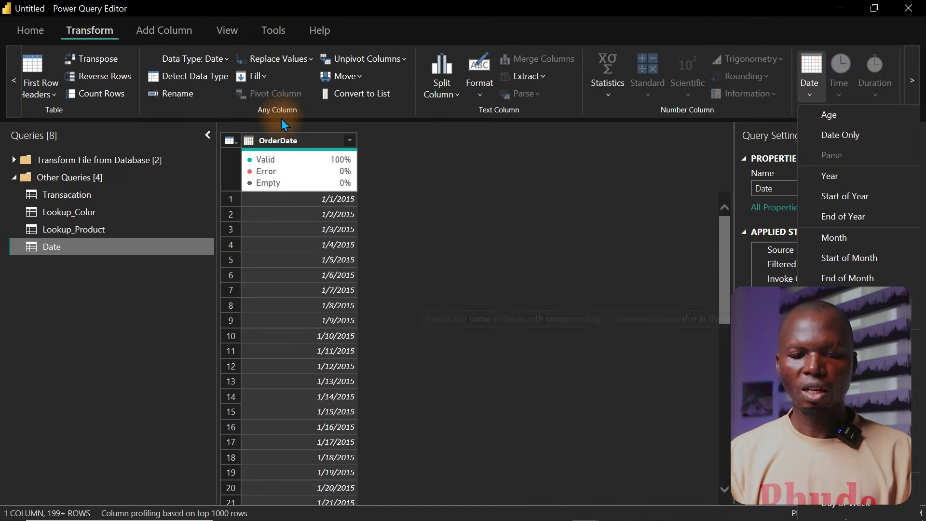
left_click(158, 27)
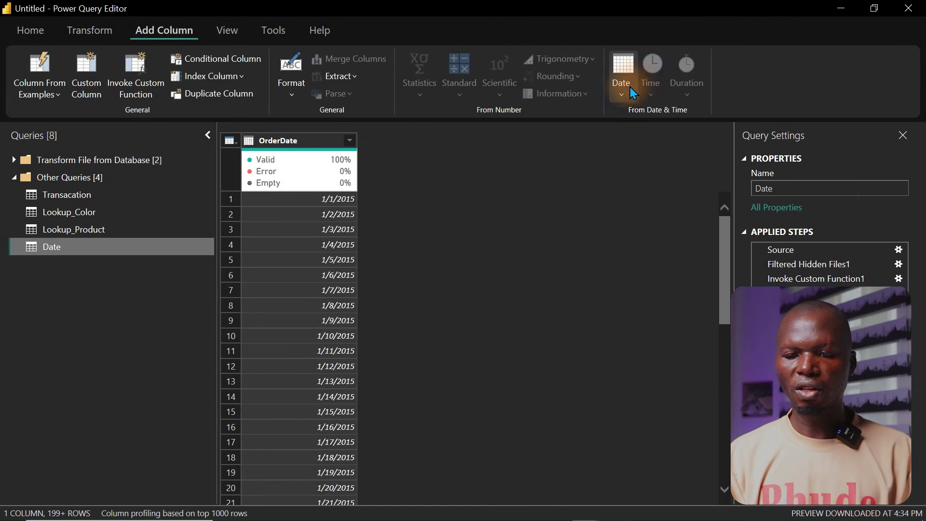
left_click(628, 95)
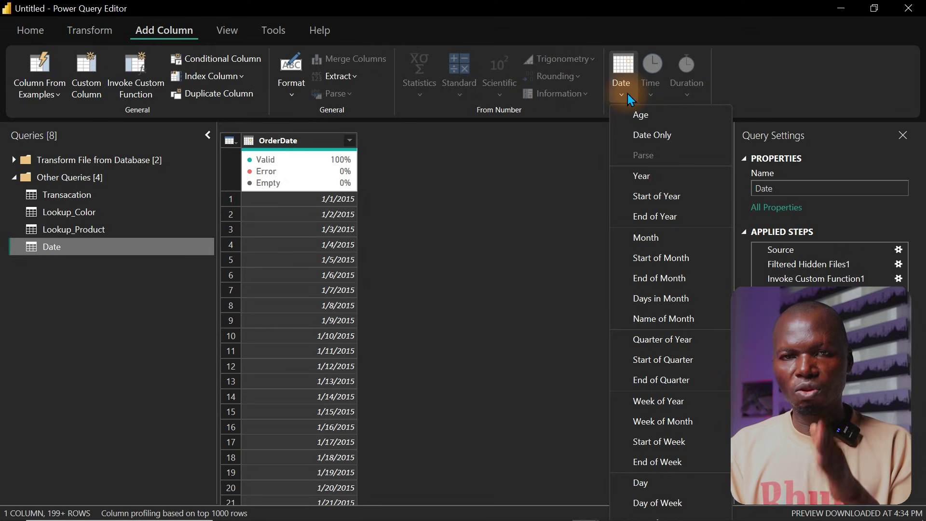
left_click(300, 145)
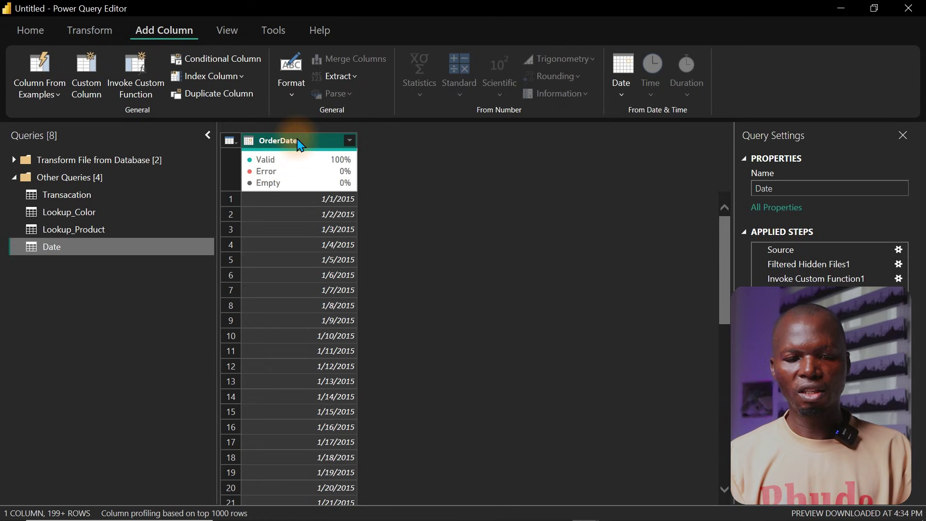
left_click(621, 92)
left_click(649, 176)
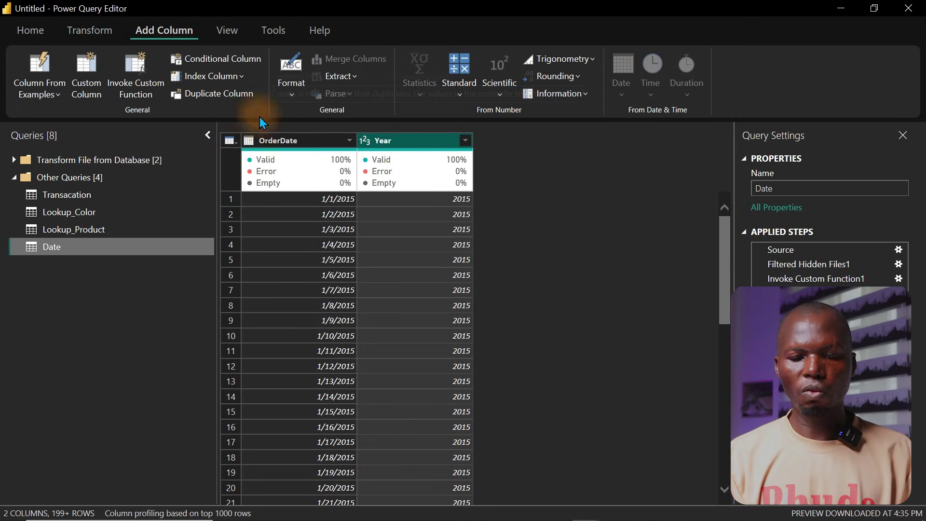
- Add a Month column based on OrderDate, rename it Month Number, and check its distinct values
left_click(282, 144)
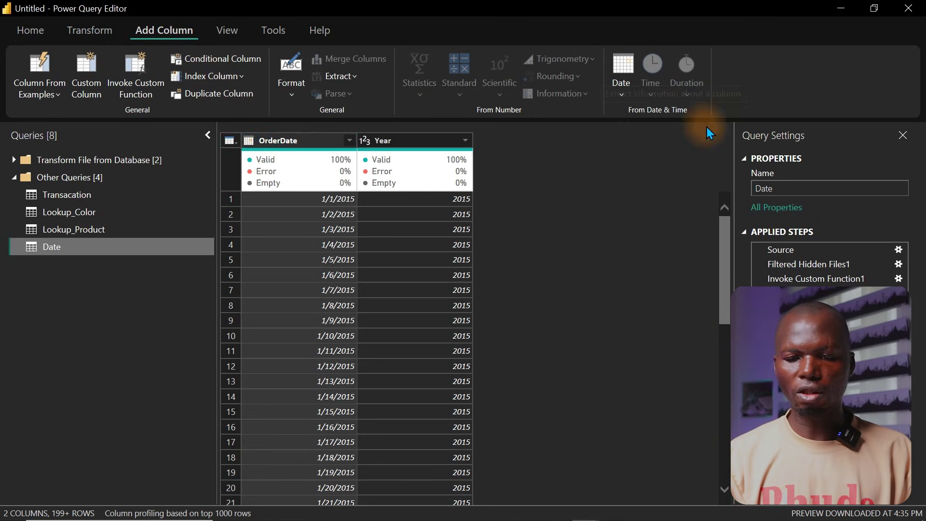
left_click(625, 90)
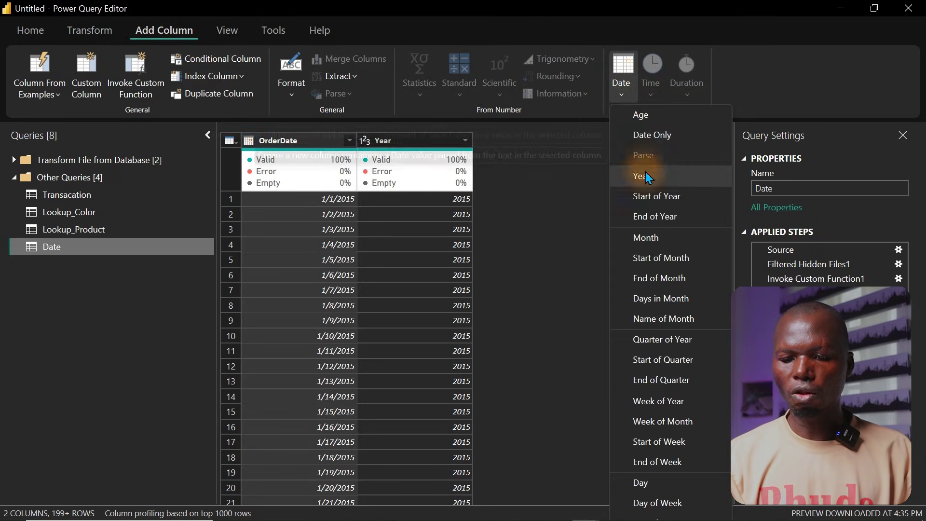
left_click(660, 236)
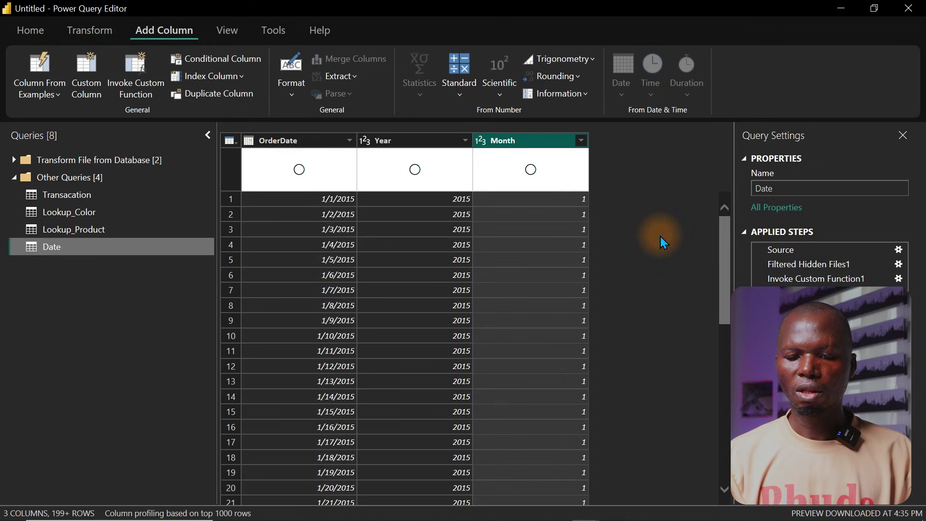
double_click(535, 139)
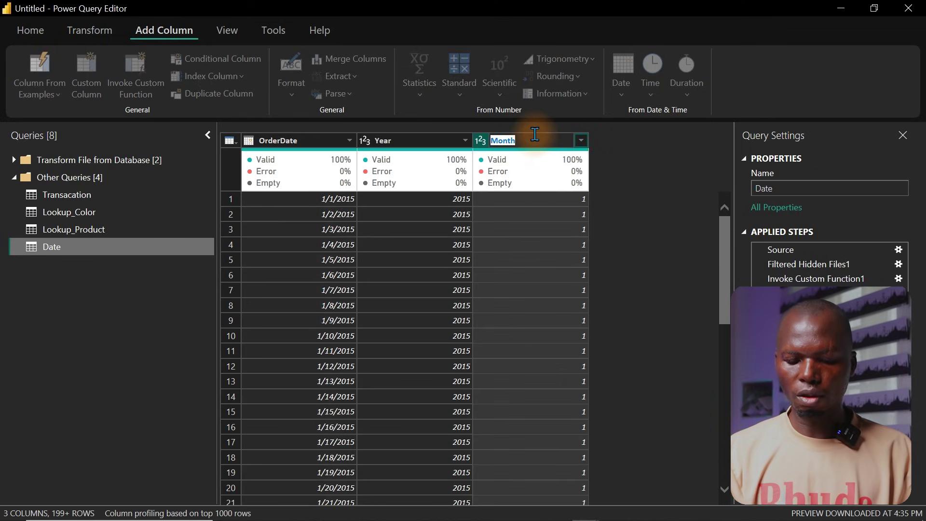
type("M")
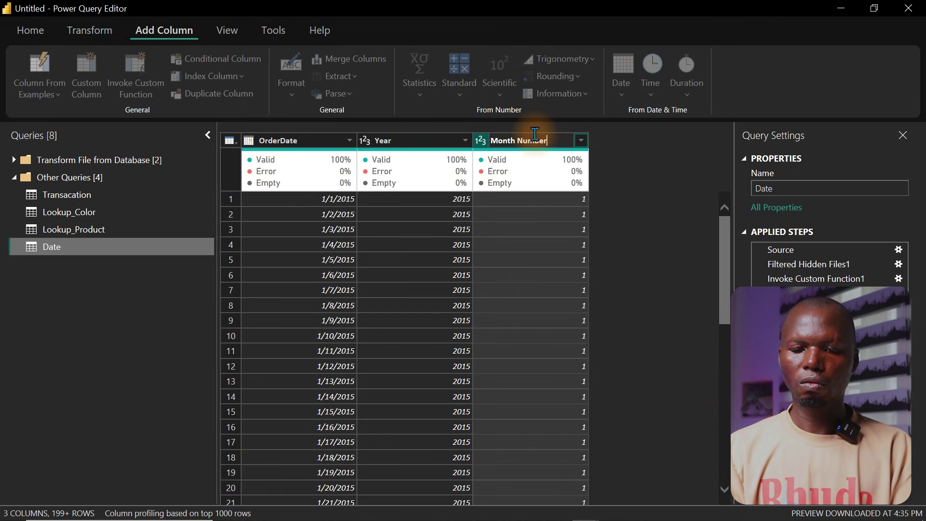
type("onth Number")
key("Return")
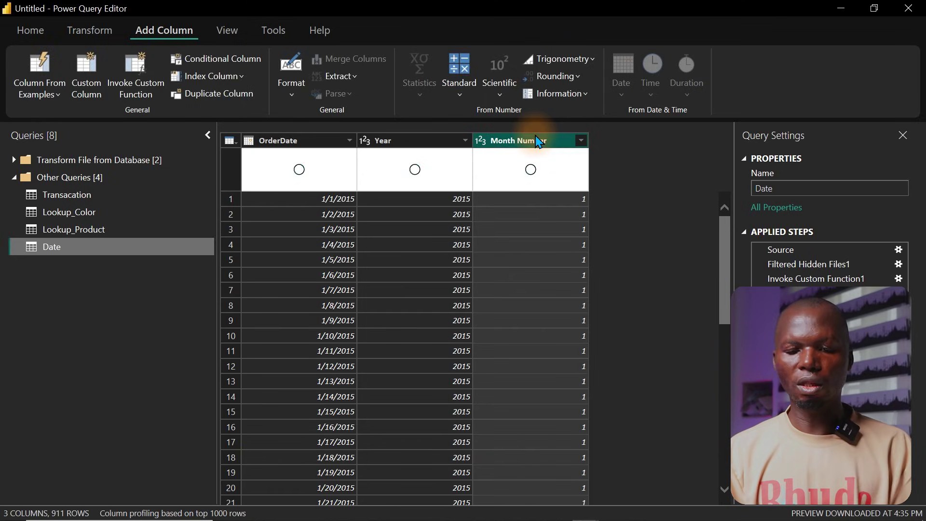
left_click(581, 141)
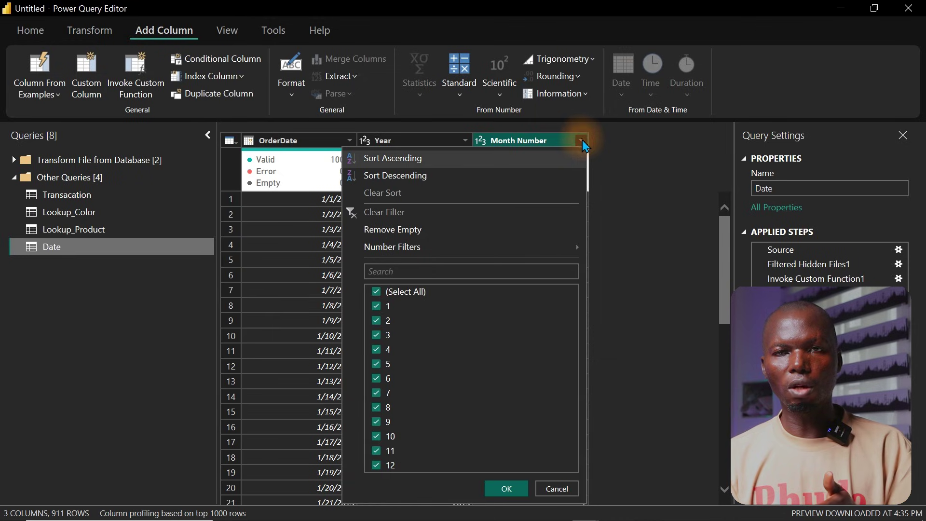
left_click(645, 162)
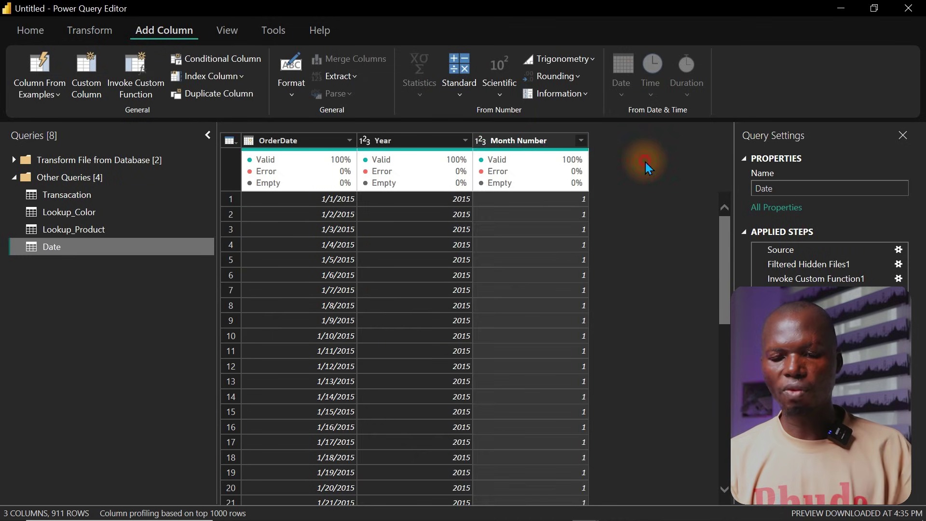
- Add a new column with the Name of Month for each OrderDate
left_click(307, 141)
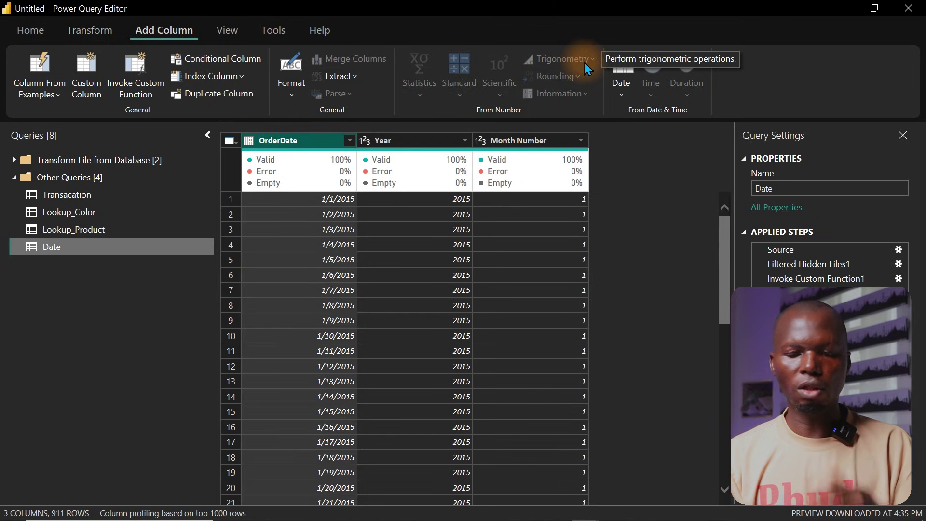
left_click(621, 95)
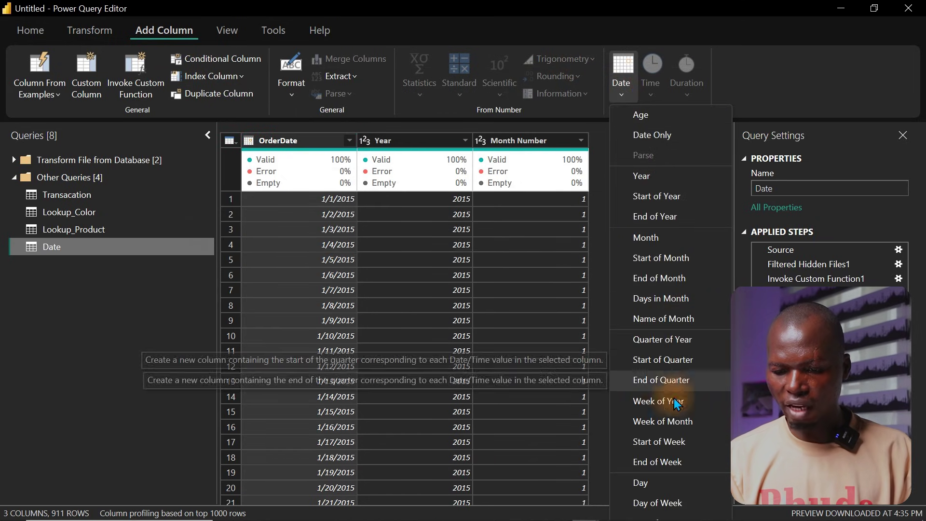
left_click(656, 318)
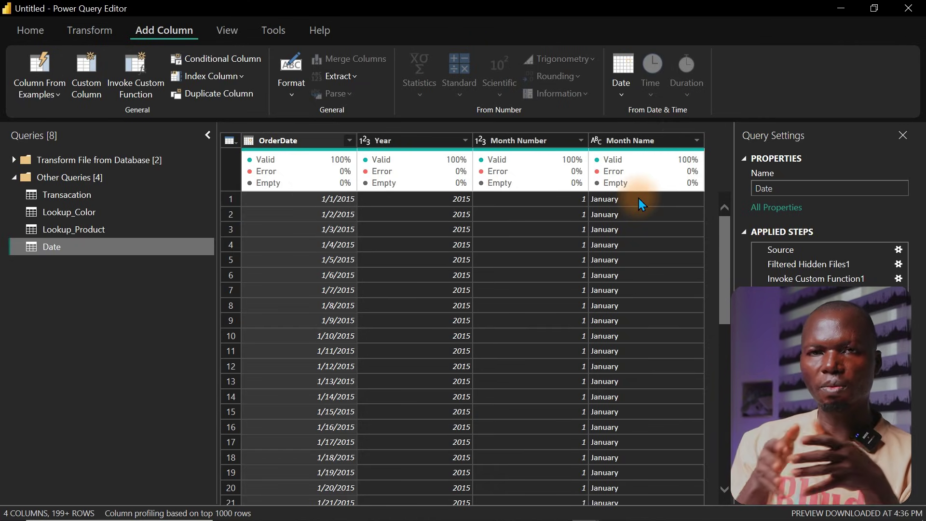
- Add a new column extracting the first 3 characters of Month Name, and compare it with the full month names
left_click(625, 146)
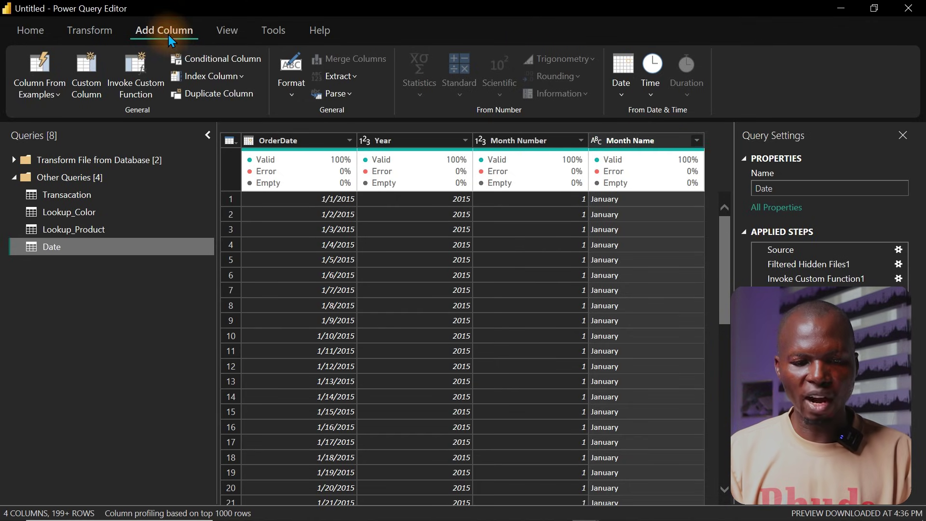
left_click(283, 88)
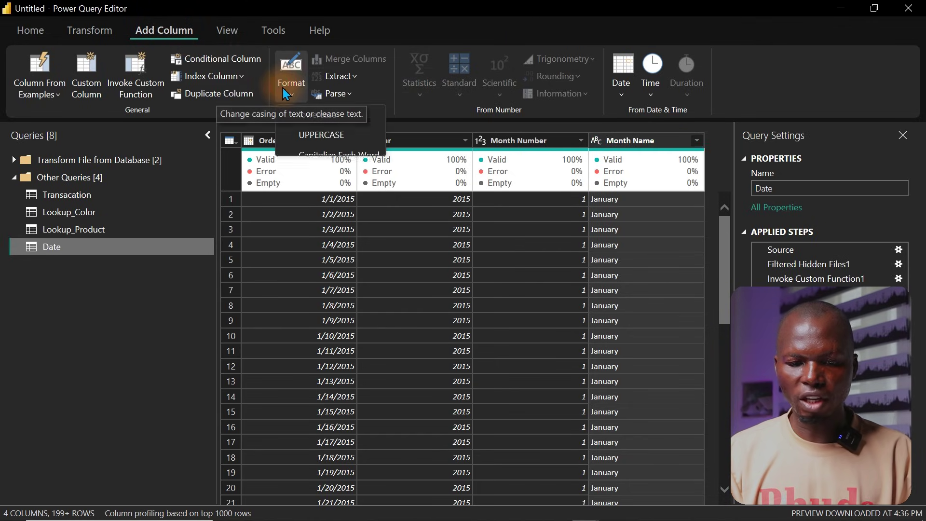
left_click(347, 76)
left_click(348, 117)
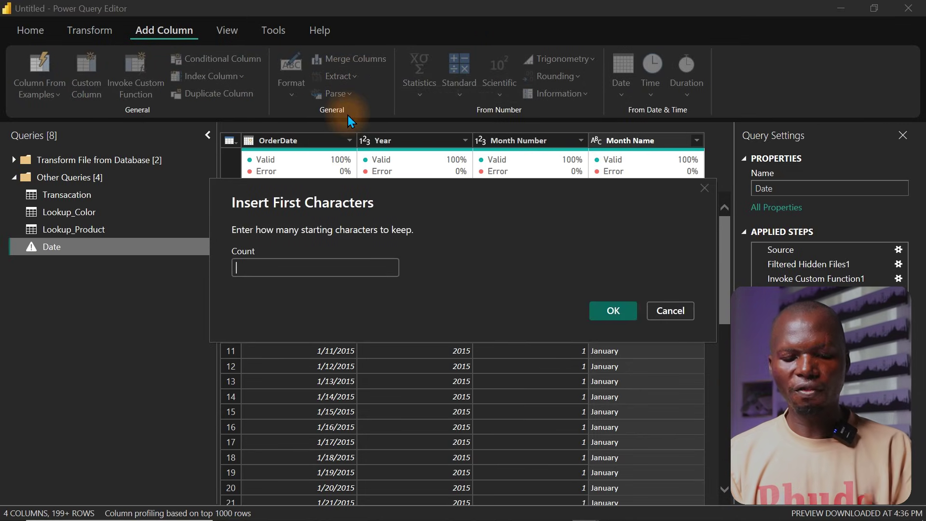
type("3")
left_click(613, 315)
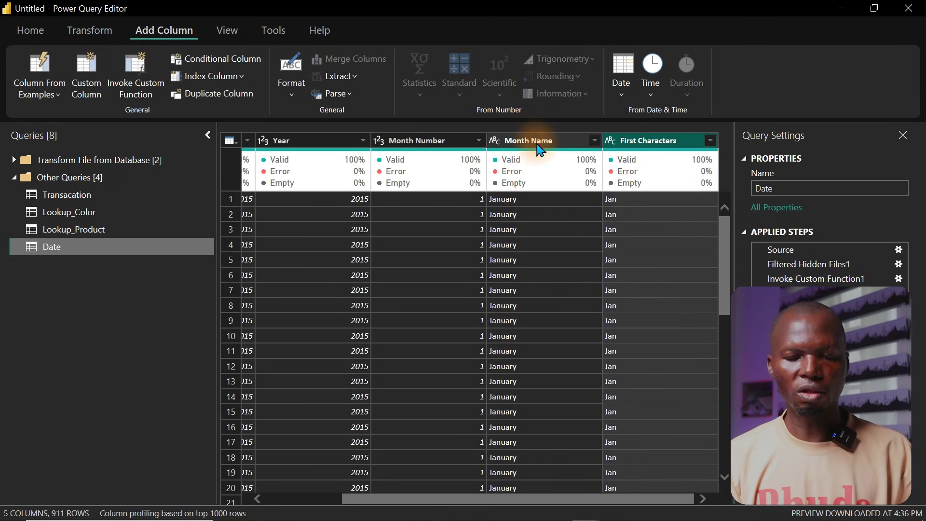
left_click(539, 148)
left_click(641, 142)
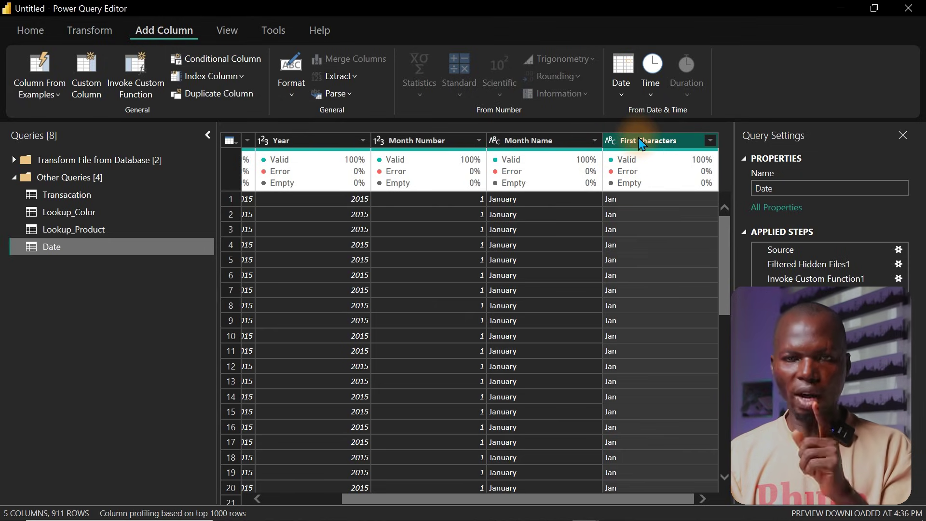
- Remove the First Characters column and shorten Month Name in place to its first 3 characters
key("Delete")
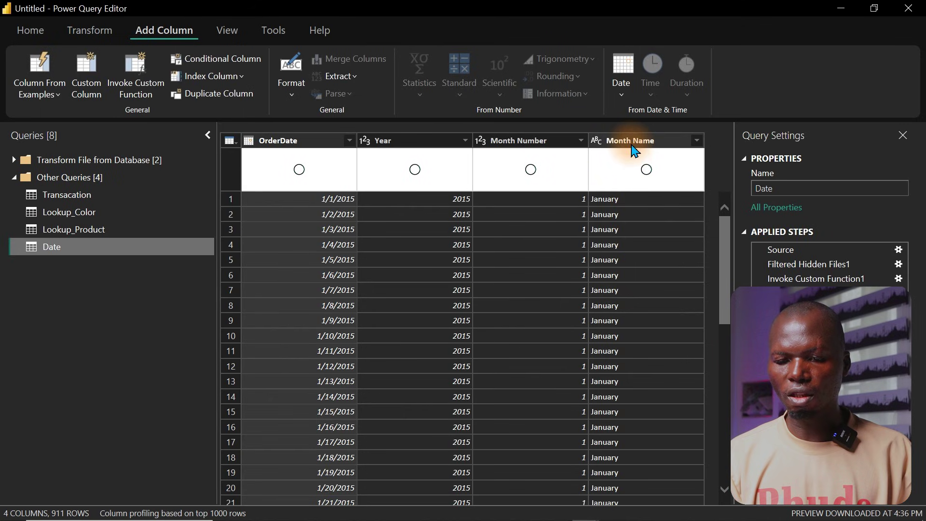
left_click(635, 143)
left_click(92, 29)
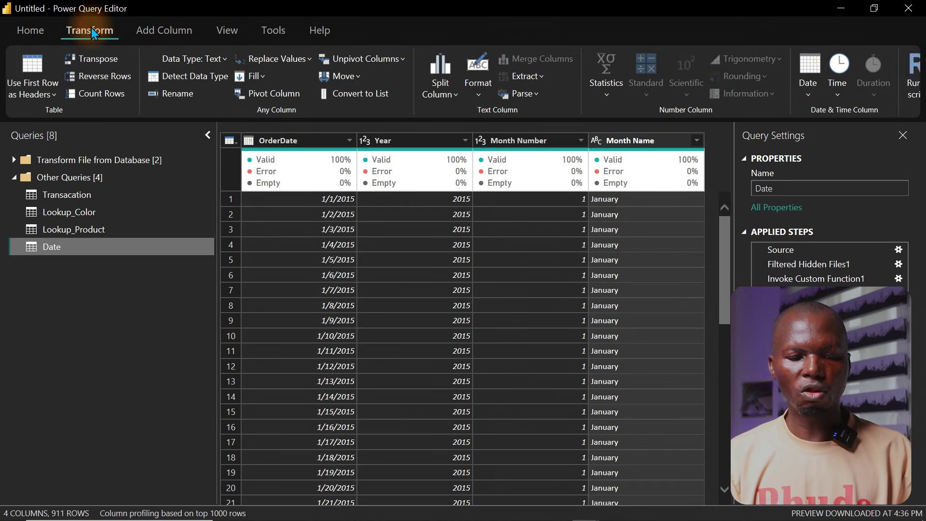
left_click(527, 76)
left_click(547, 117)
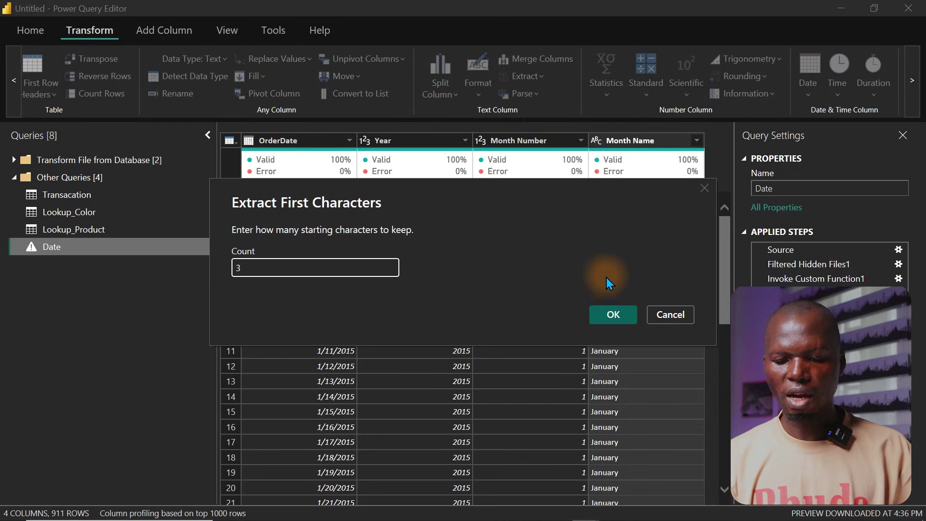
left_click(610, 309)
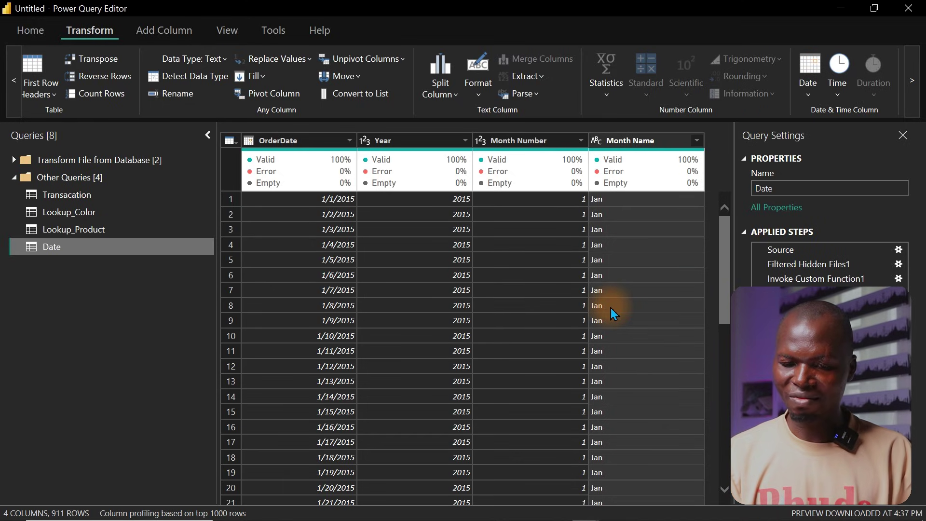
left_click(610, 307)
- Add a Quarter of Year column based on OrderDate and check its distinct values
left_click(285, 146)
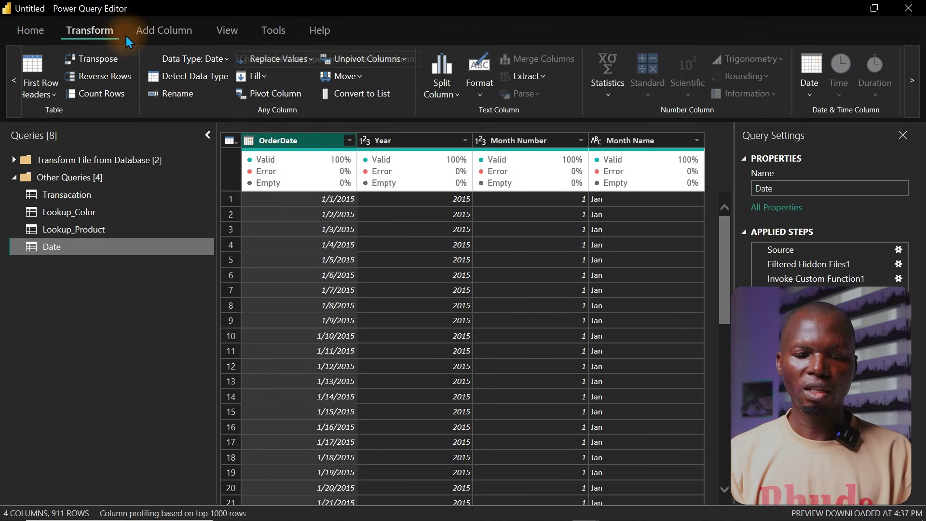
left_click(168, 30)
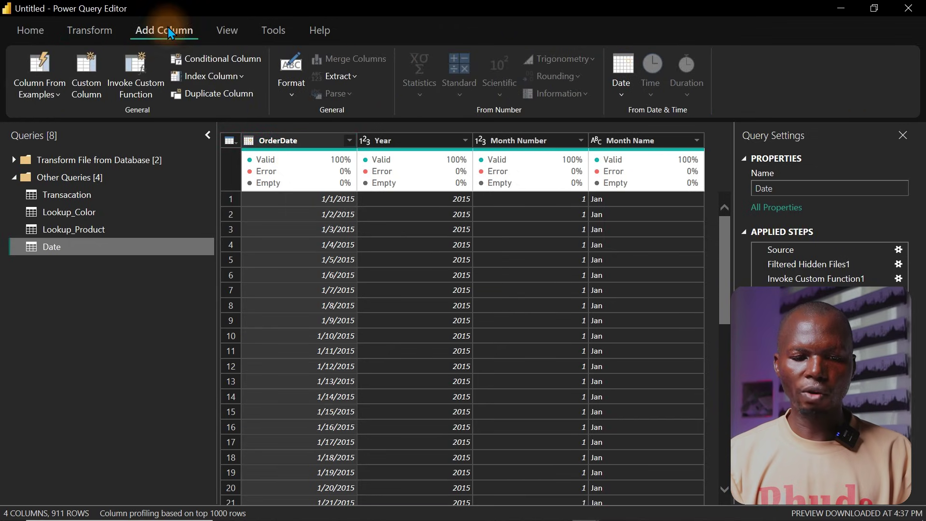
left_click(621, 92)
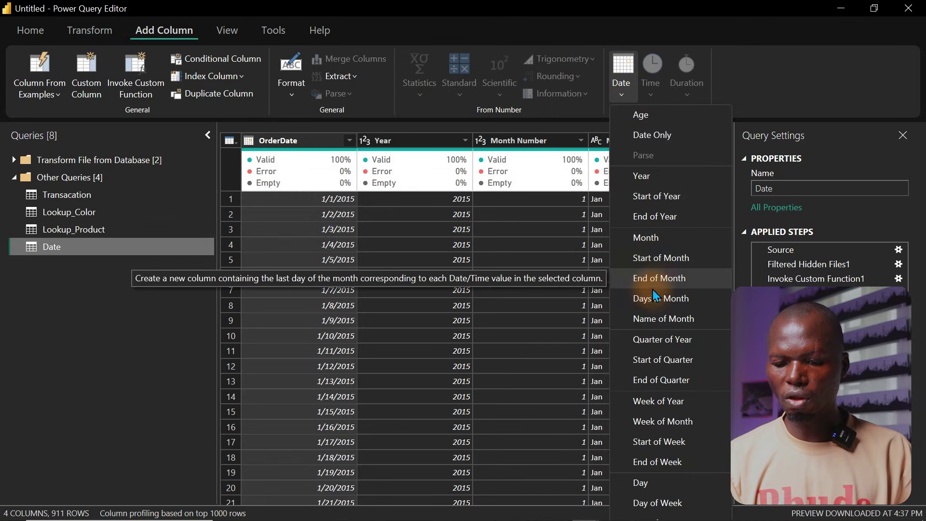
left_click(668, 341)
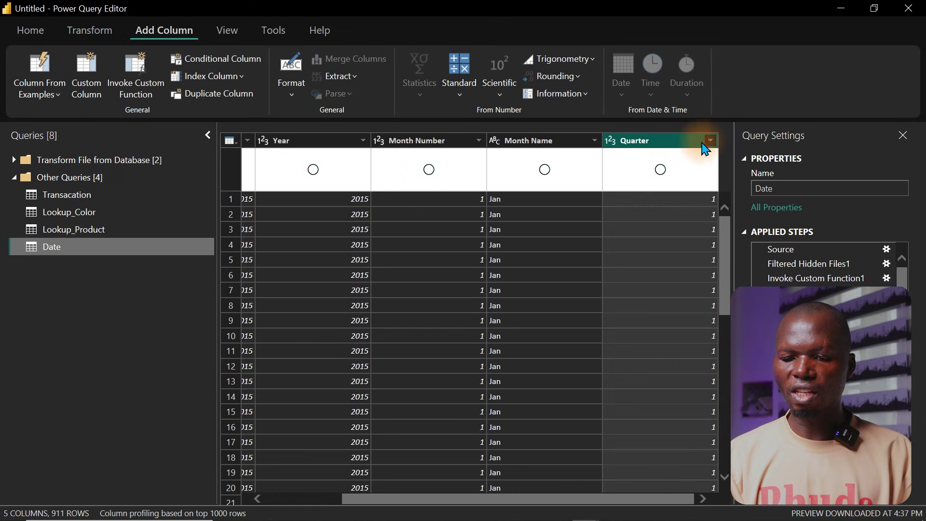
left_click(710, 141)
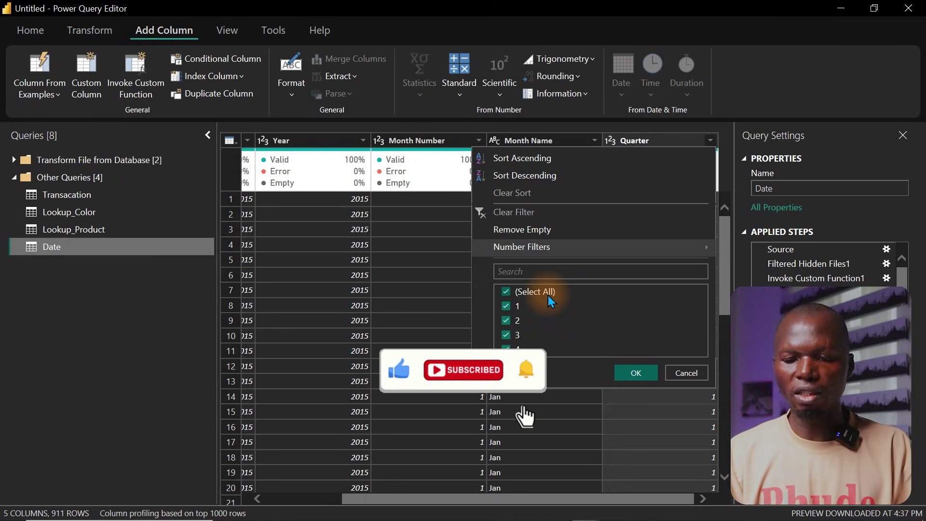
- Add the prefix Q to the values in the Quarter column and check its distinct values
left_click(88, 31)
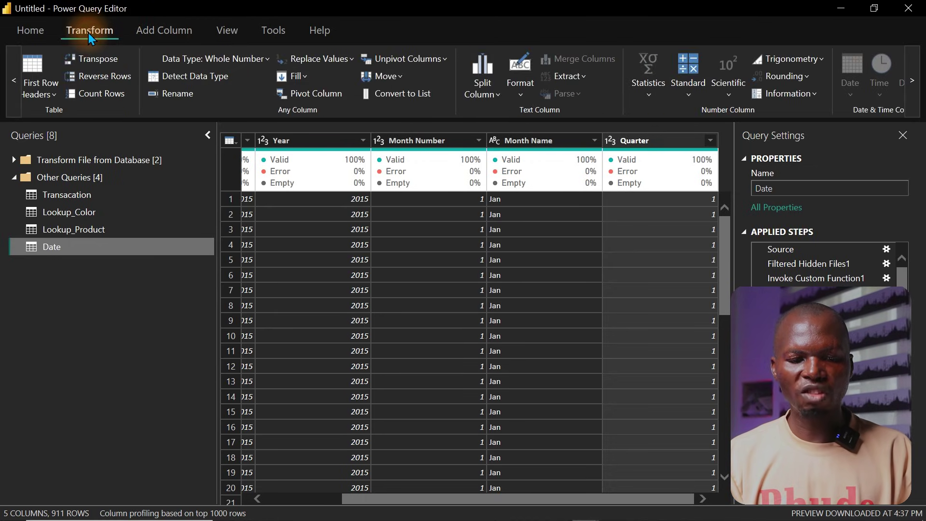
left_click(522, 94)
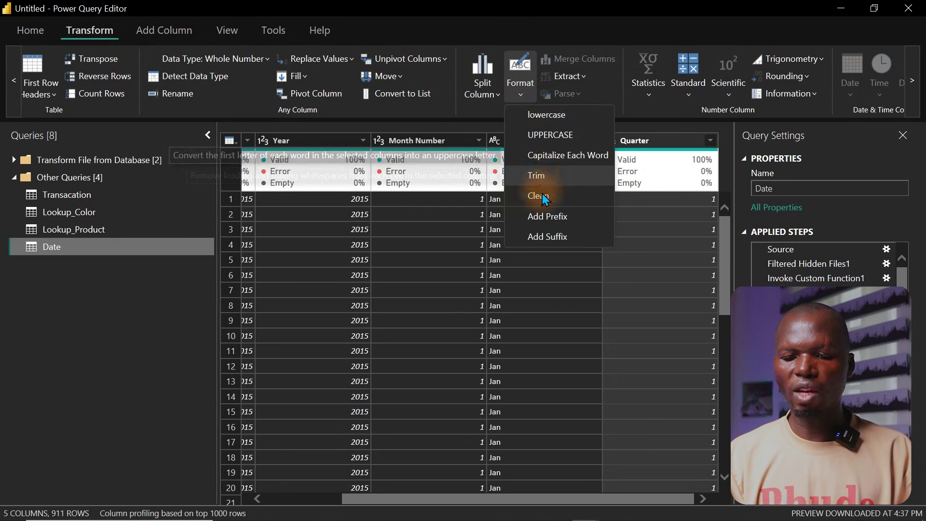
left_click(545, 220)
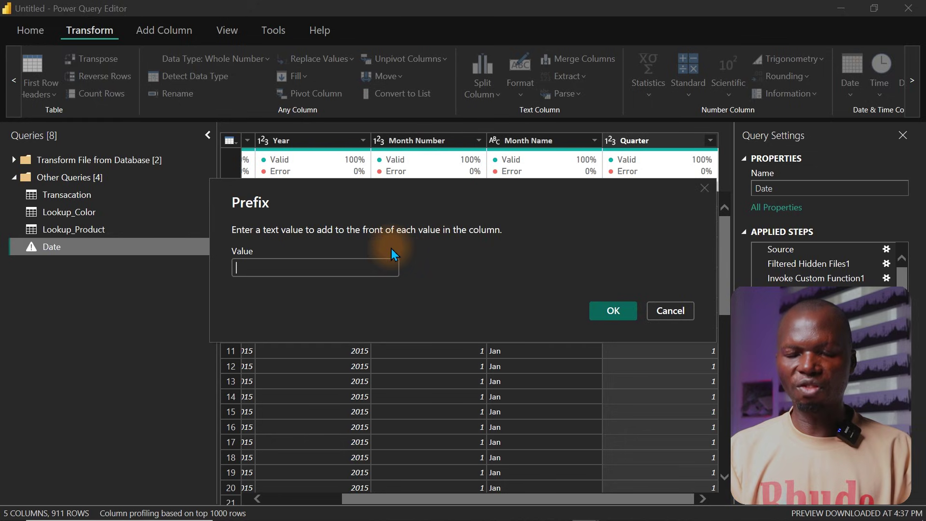
left_click(349, 260)
type("Q")
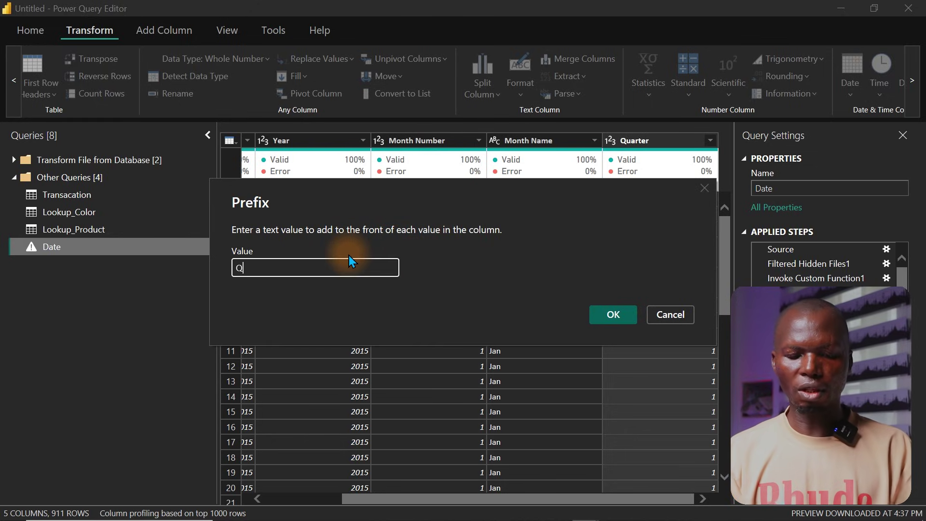
left_click(612, 314)
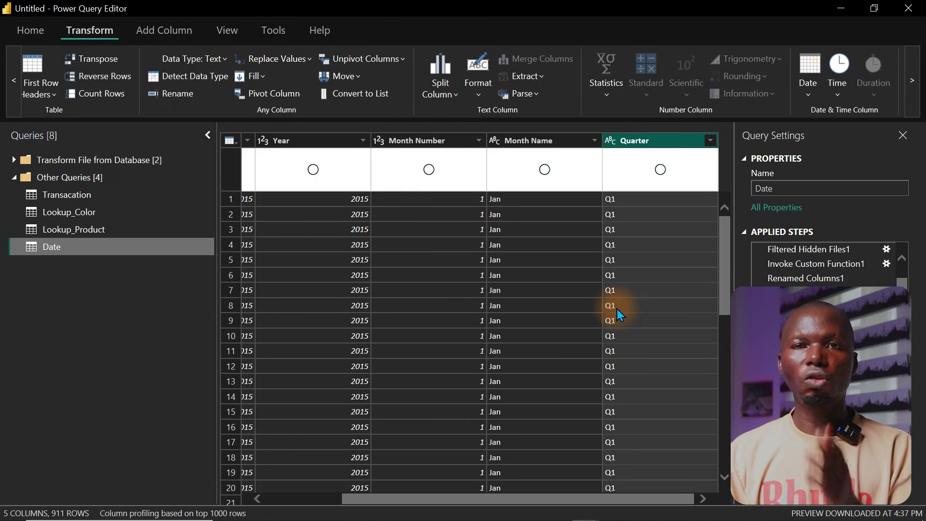
left_click(710, 140)
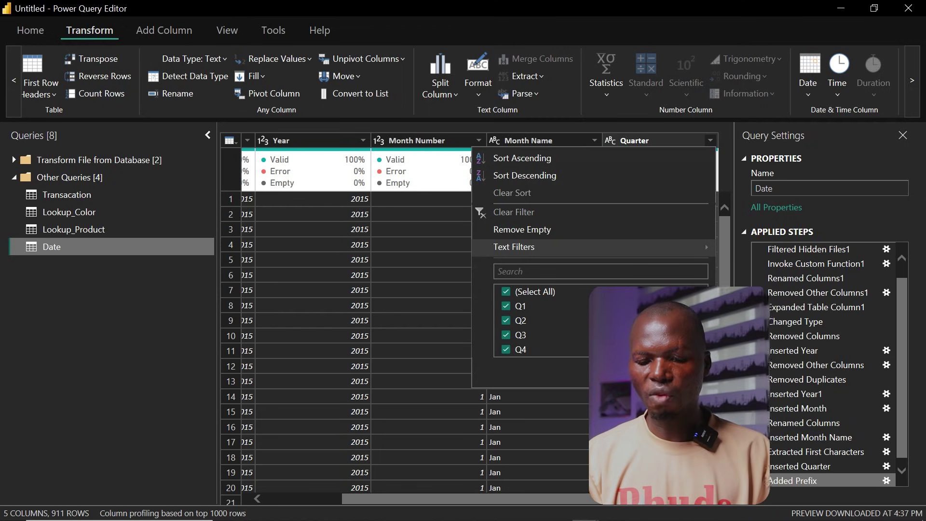
left_click(685, 373)
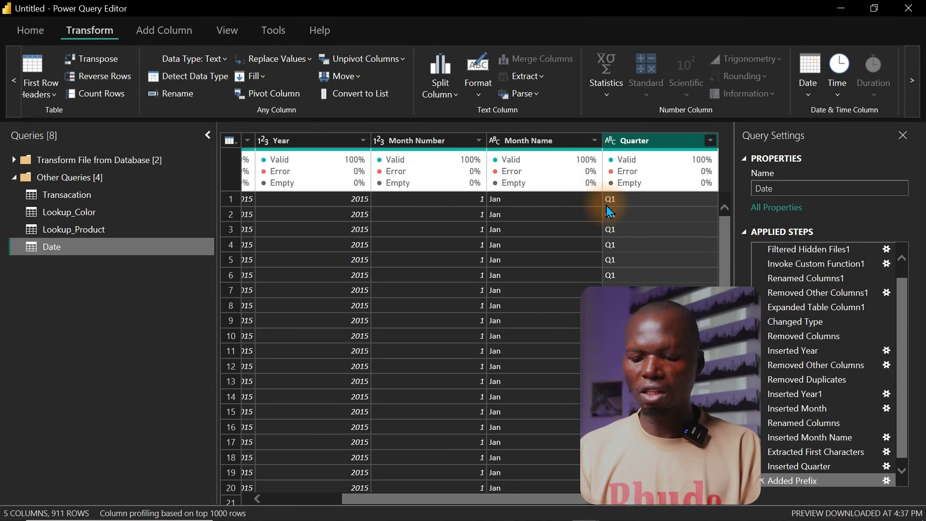
- Edit the Added Prefix step so the Quarter prefix is Q-, and check the column's distinct values
left_click(818, 480)
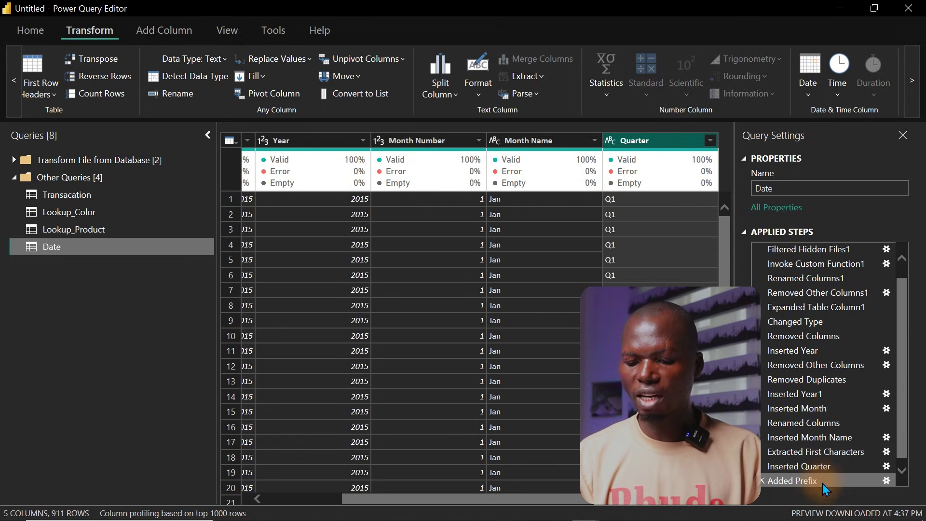
double_click(823, 479)
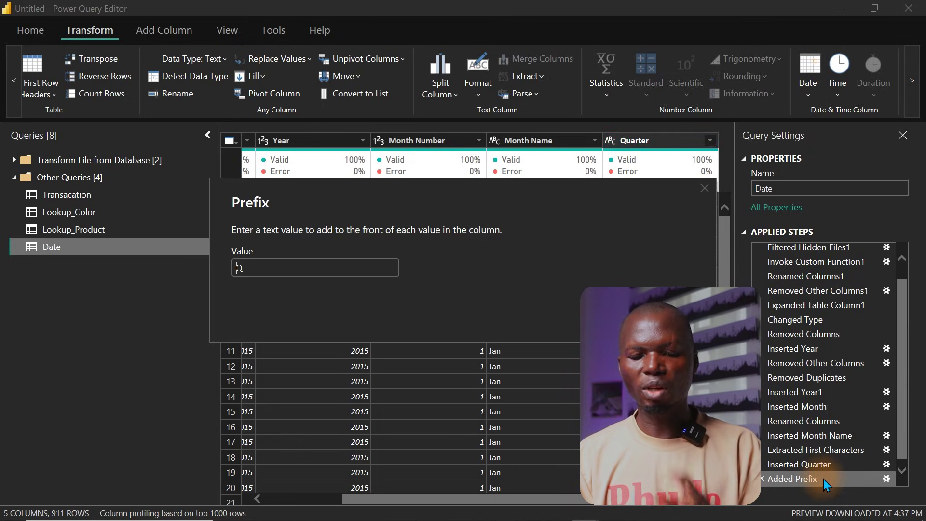
left_click(272, 267)
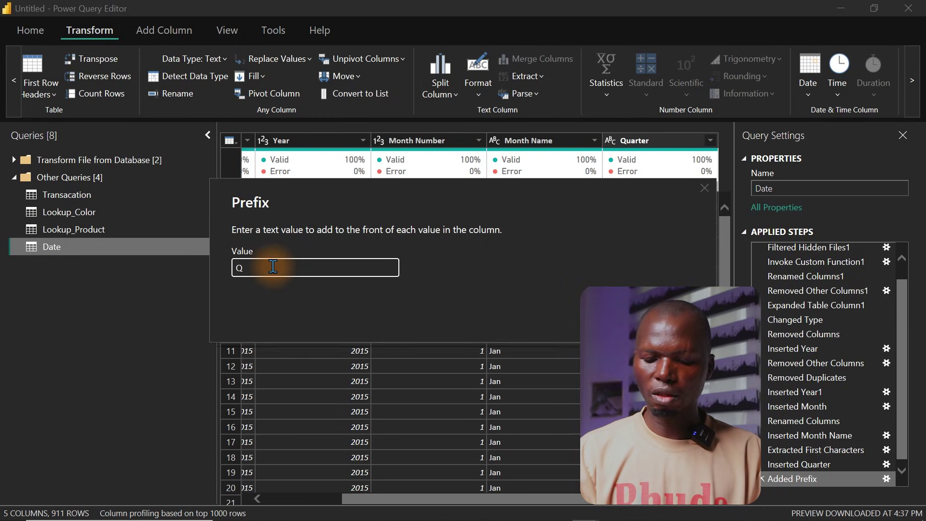
type("-")
left_click(613, 318)
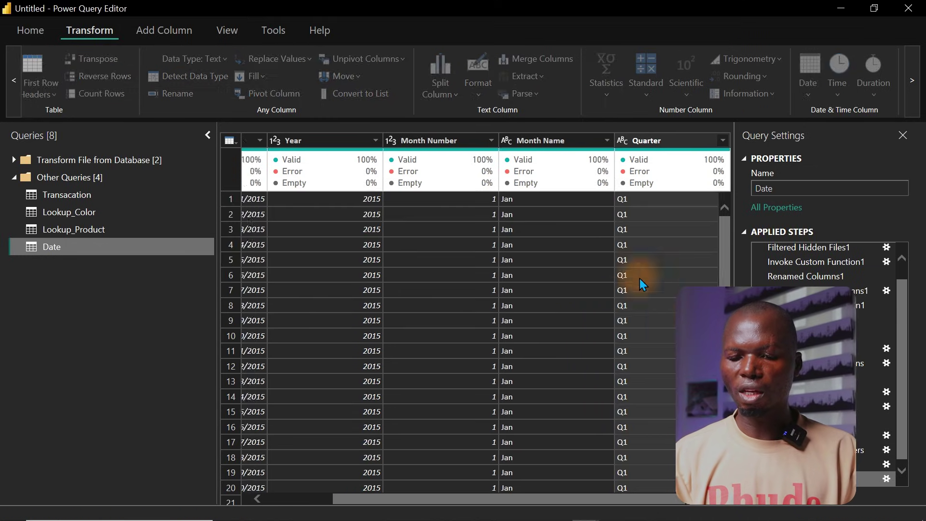
left_click(710, 140)
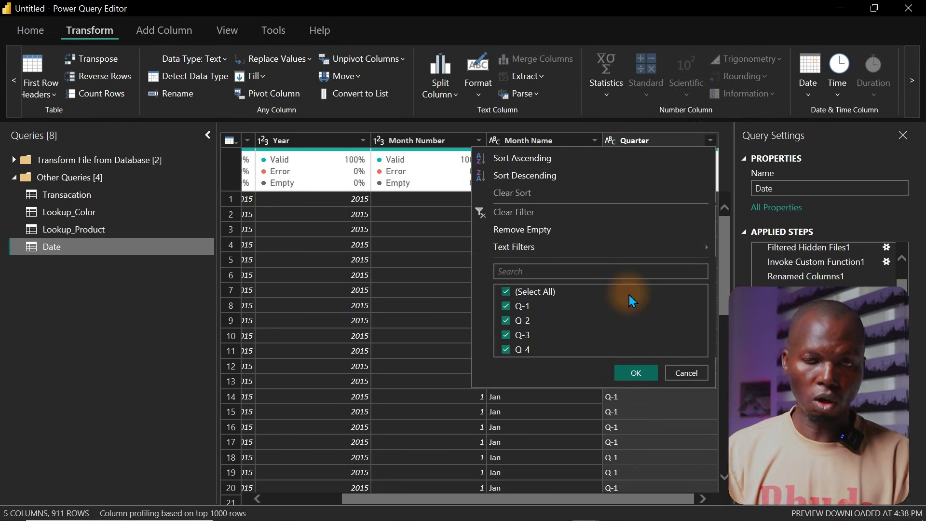
left_click(678, 369)
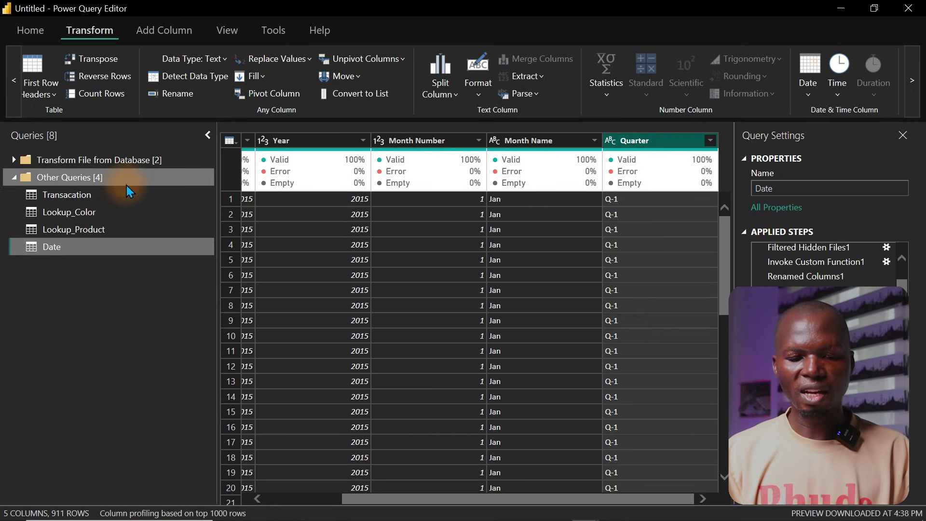
- Close and apply the queries to Power BI Desktop, and view the loaded Date, Lookup_Color, Lookup_Product and Transacation tables
left_click(30, 36)
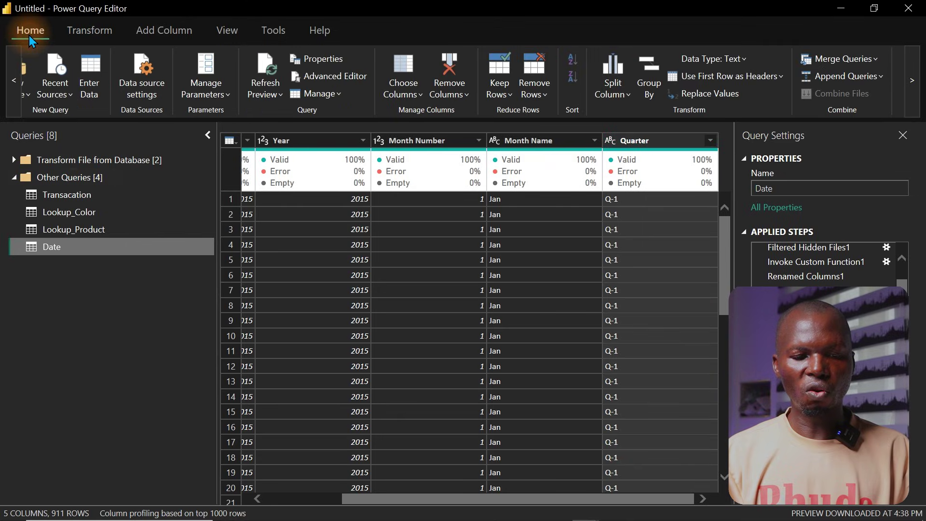
left_click(24, 85)
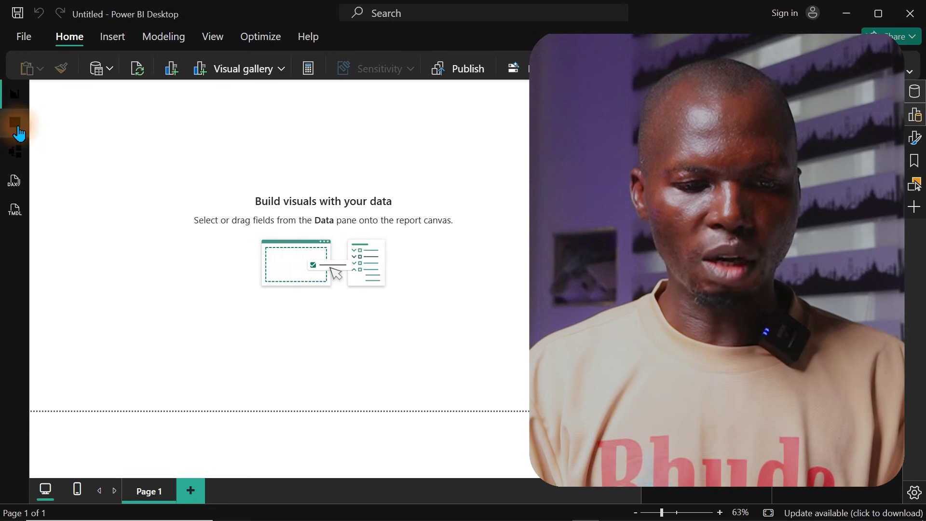
left_click(19, 130)
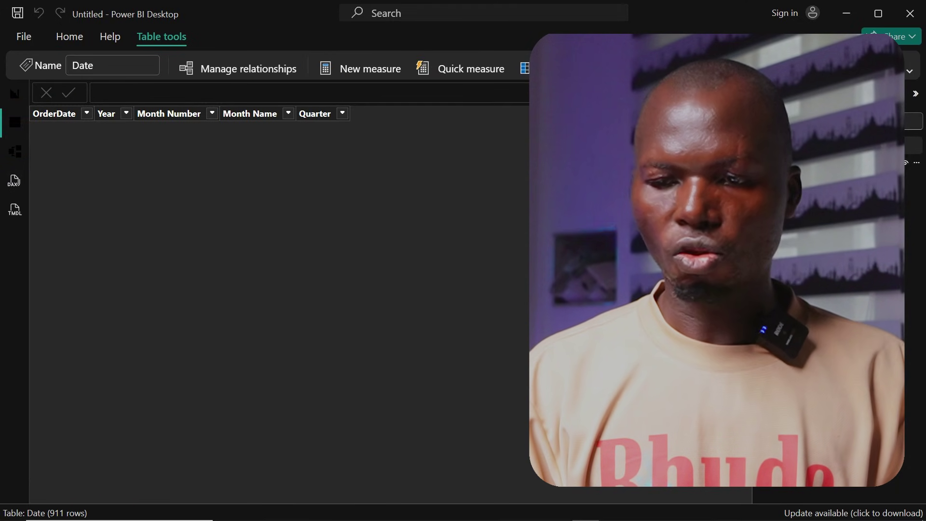
left_click(815, 162)
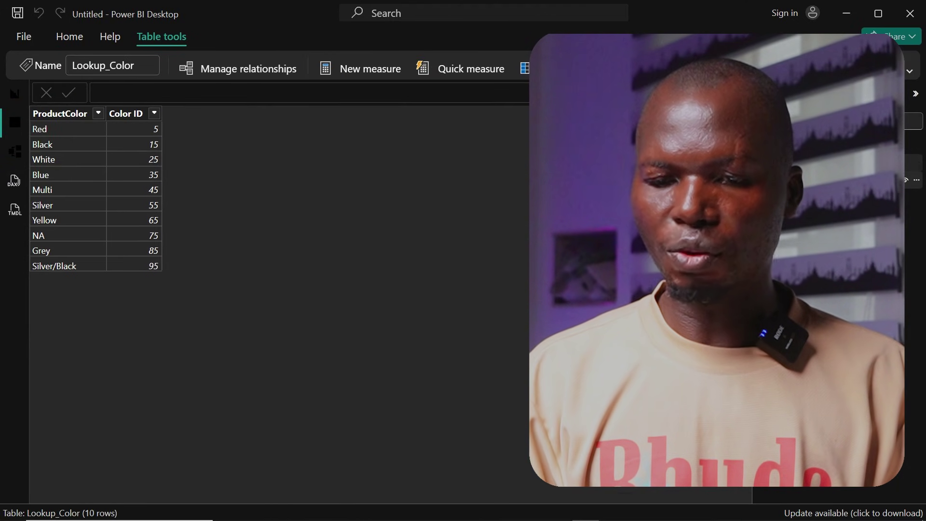
left_click(814, 180)
left_click(815, 197)
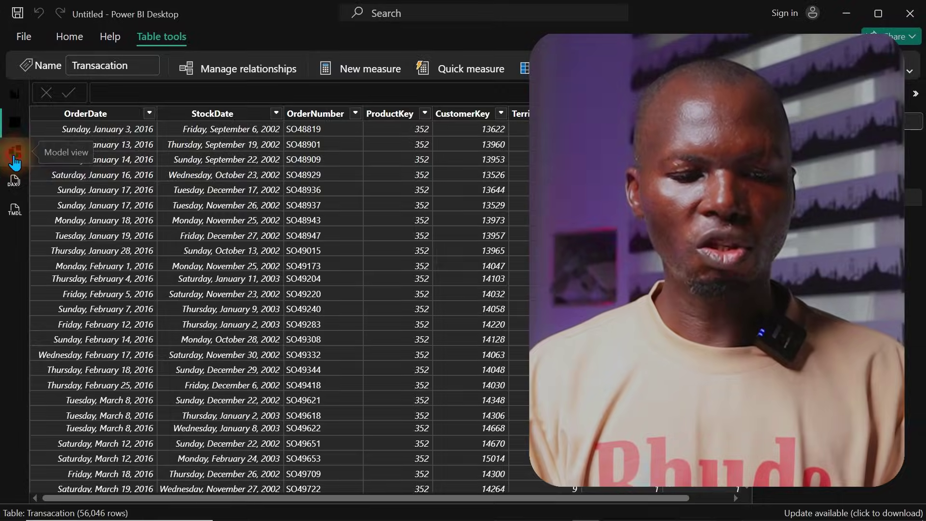
- Rearrange the model diagram with Lookup_Product and Lookup_Color above Transacation and Date, and select the relationship between the two lookup tables
left_click(14, 151)
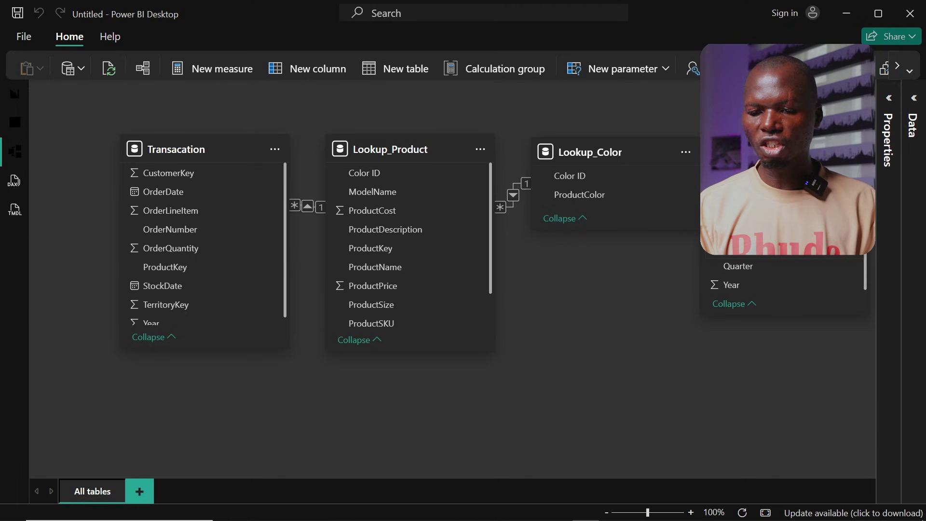
left_click_drag(743, 187, 756, 290)
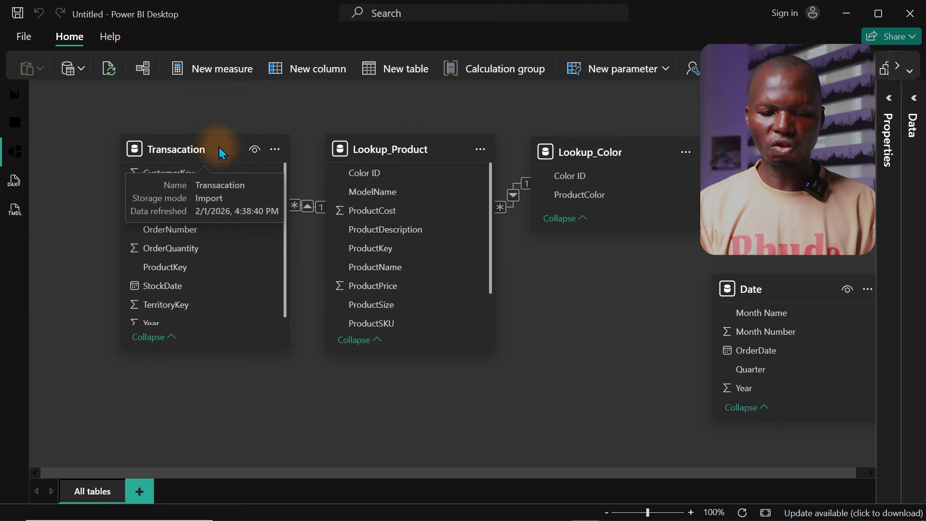
left_click_drag(186, 149, 282, 285)
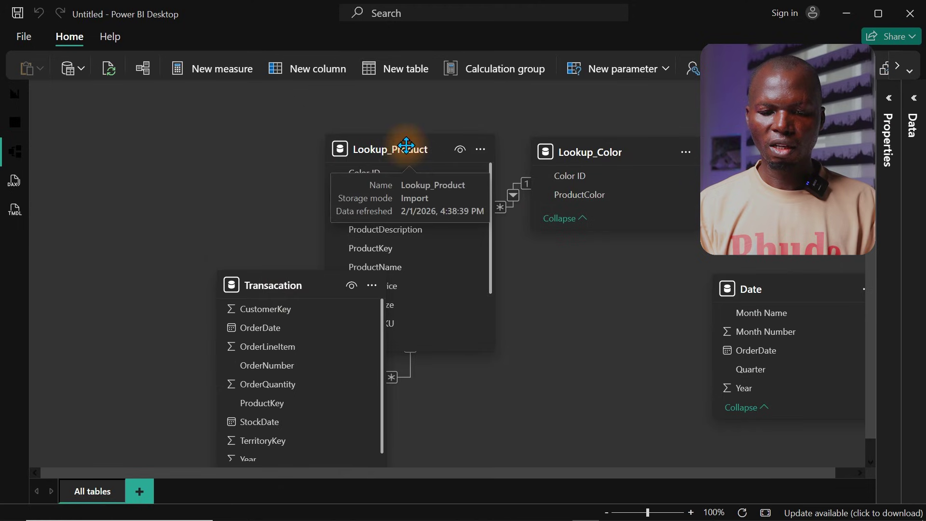
left_click_drag(406, 145, 164, 146)
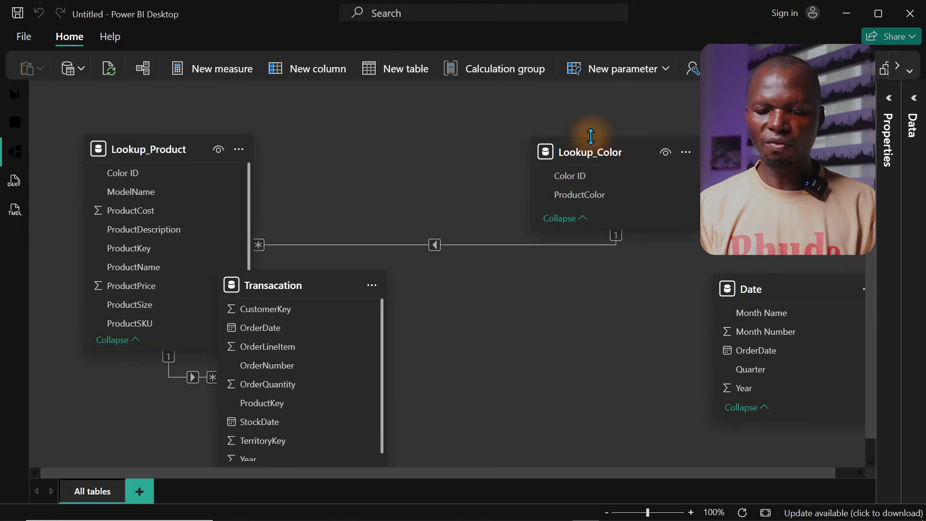
left_click_drag(607, 144, 484, 141)
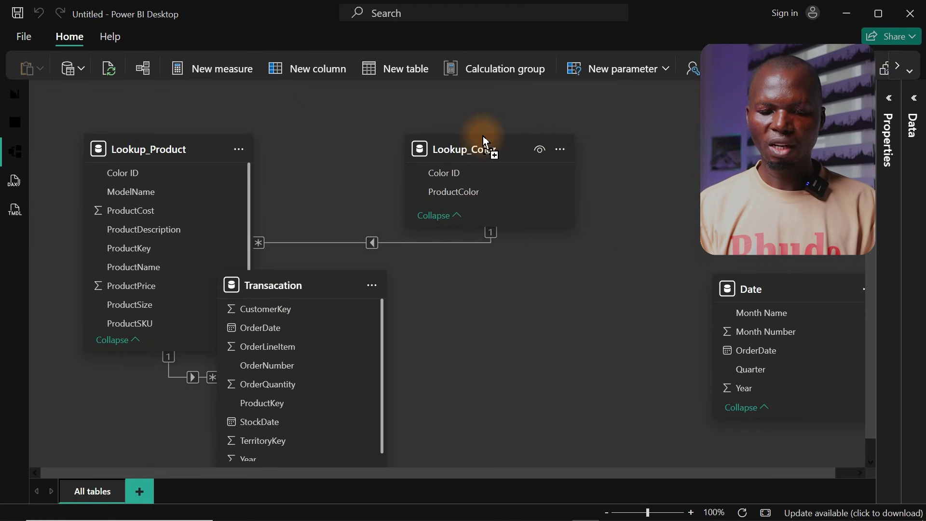
left_click(405, 244)
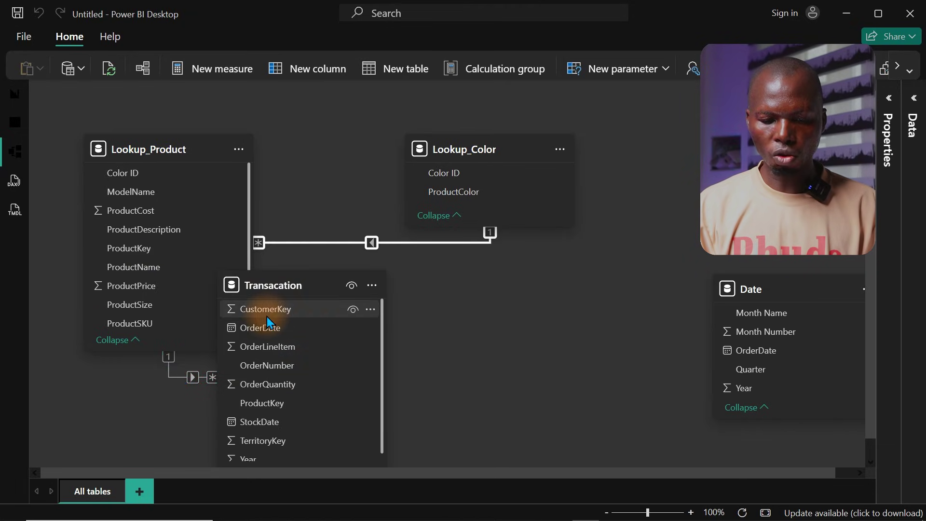
- Create an active many-to-one, single-direction relationship from Transacation OrderDate to Date OrderDate, and return to the report page
left_click(262, 329)
left_click_drag(261, 328, 784, 354)
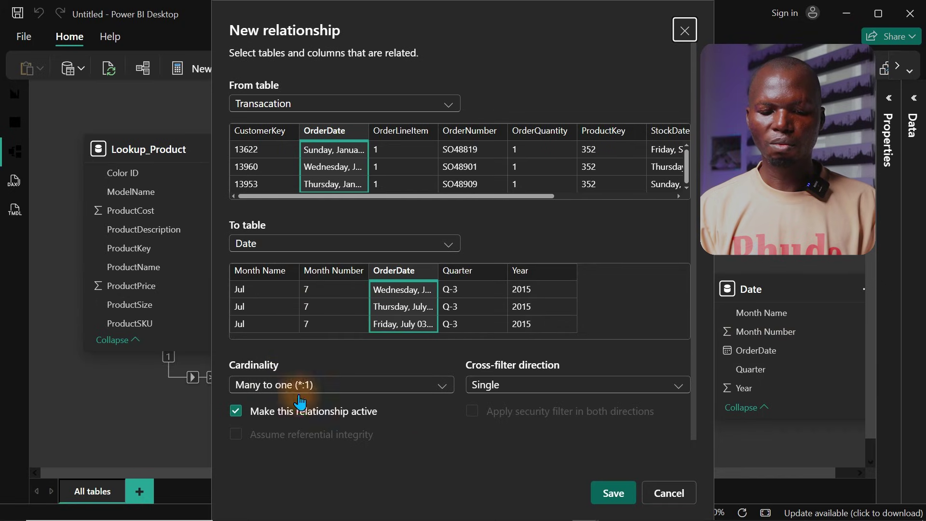
left_click(614, 492)
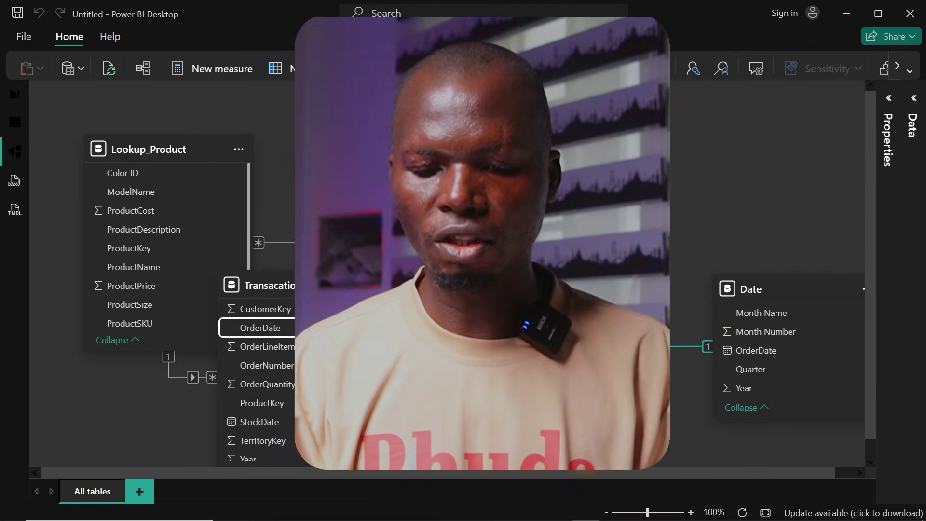
left_click(15, 93)
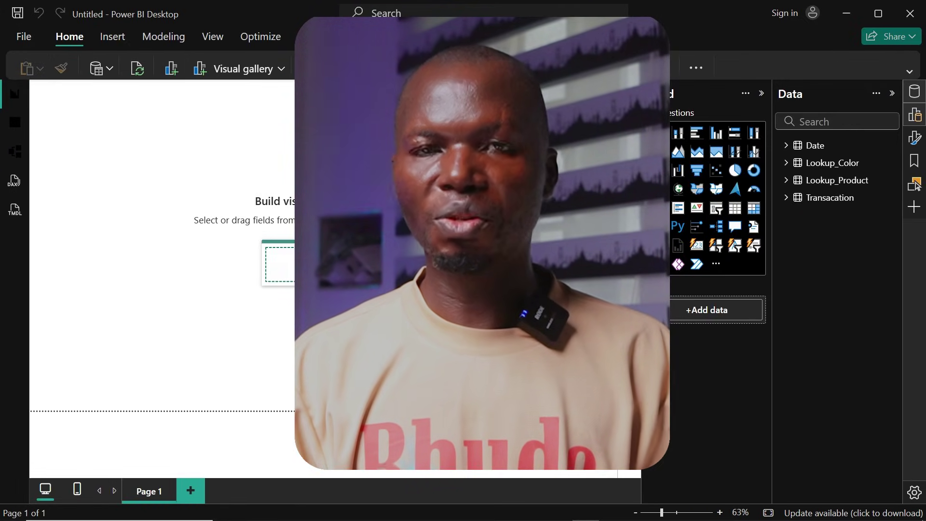